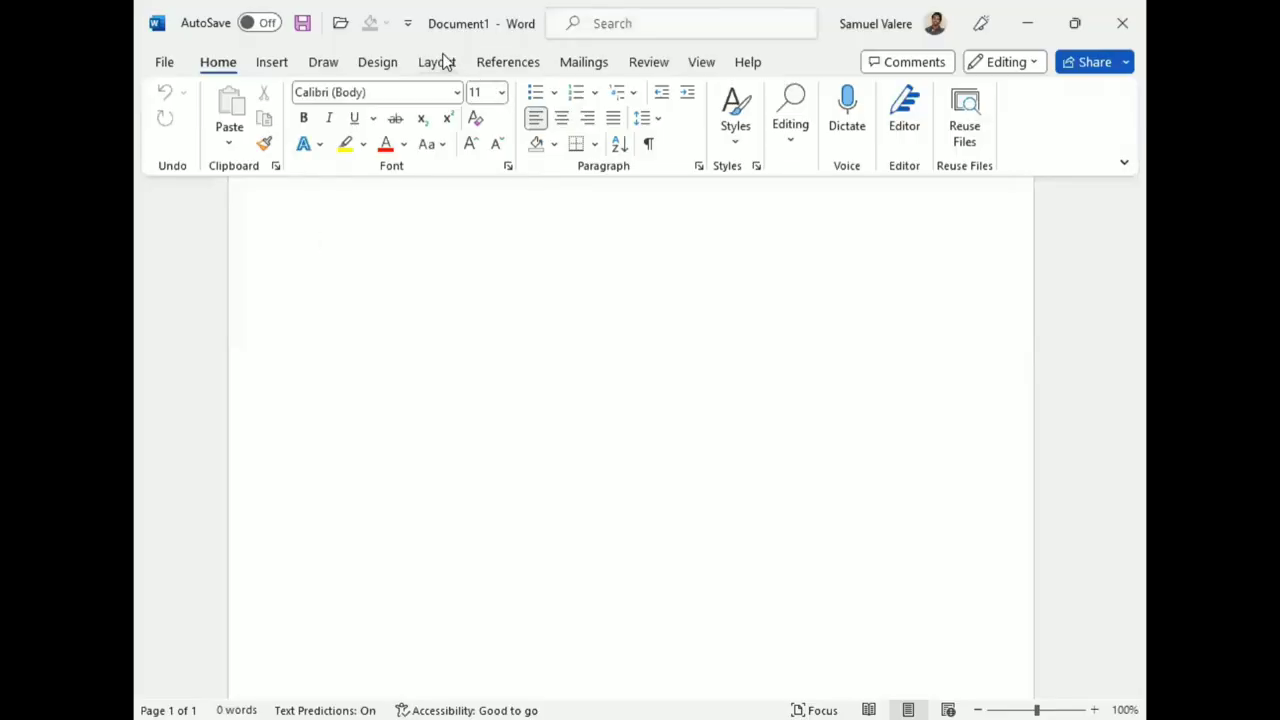
Set a custom 5.5 × 7 inch paper size and view the whole page.
{"action": "left_click", "coordinate": [440, 62]}
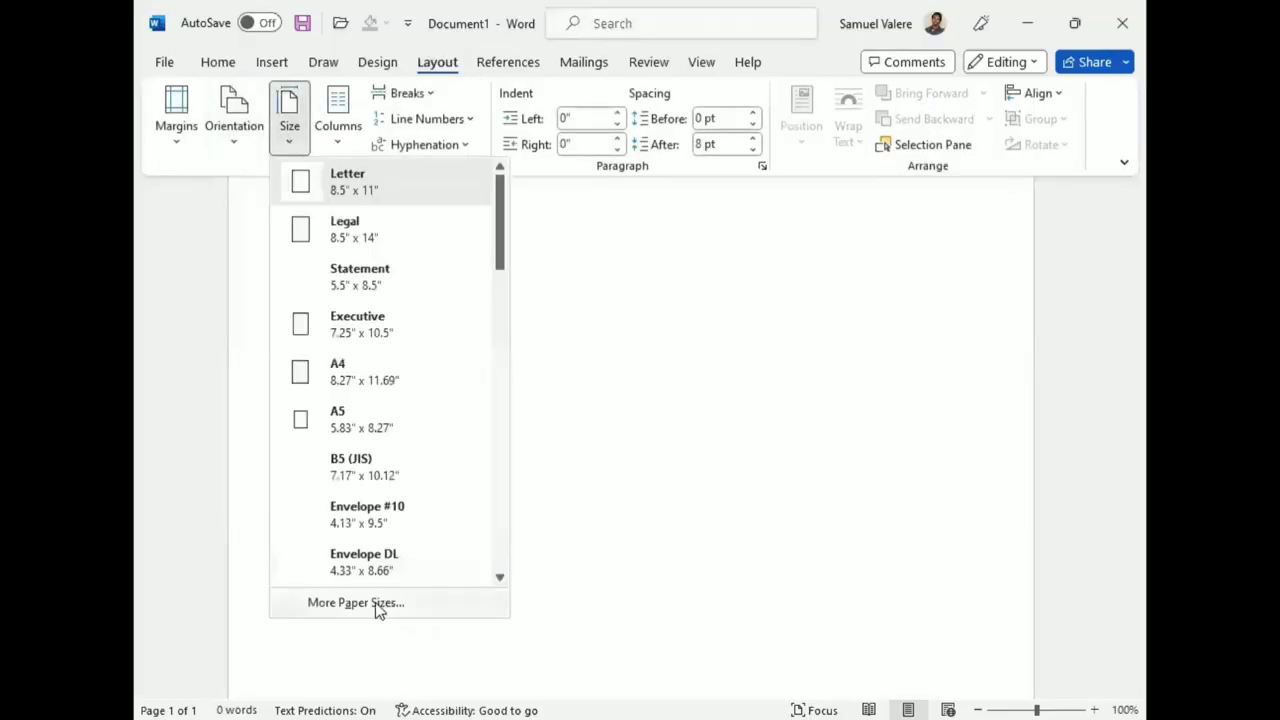
{"action": "left_click", "coordinate": [375, 604]}
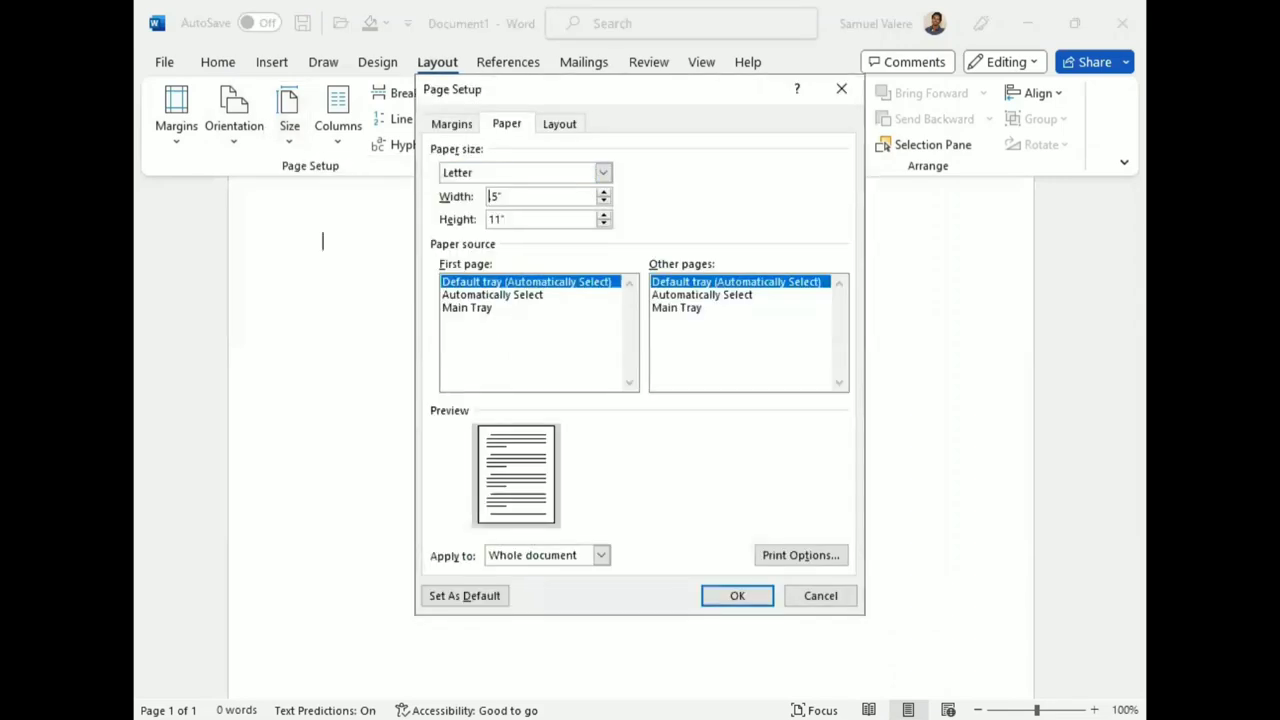
{"action": "type", "text": "5."}
{"action": "left_click", "coordinate": [494, 218]}
{"action": "type", "text": "7"}
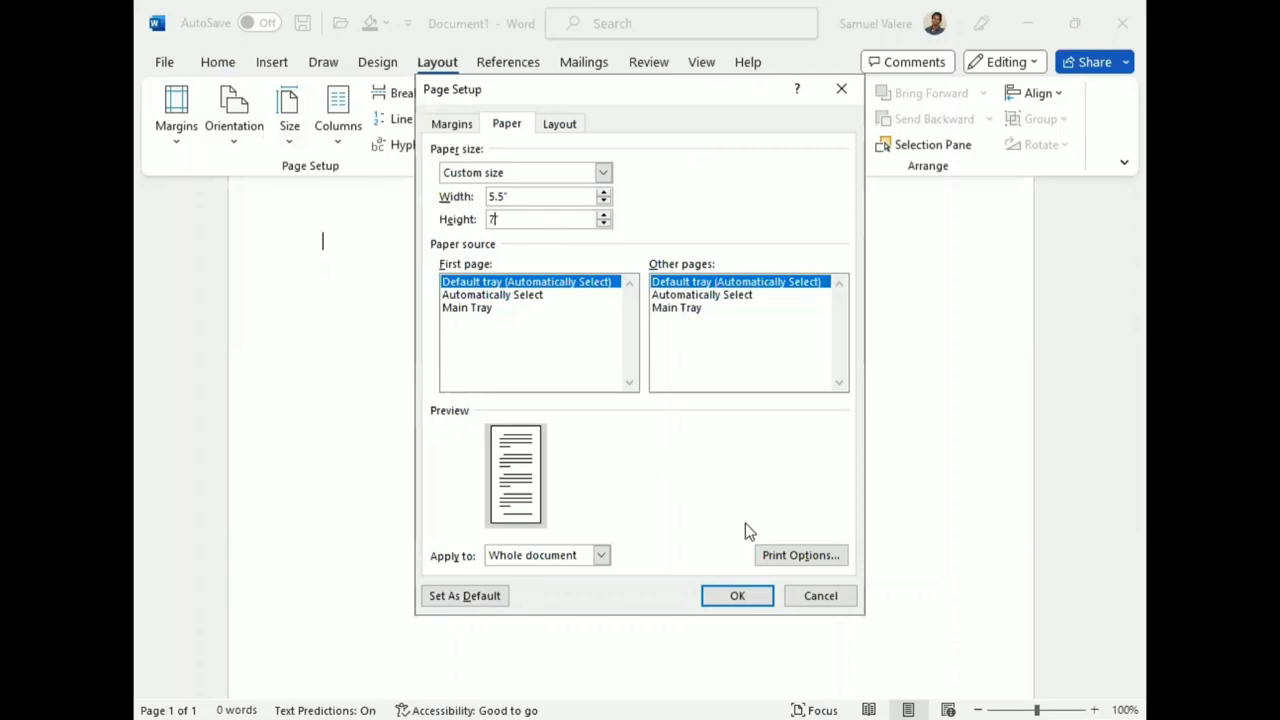
{"action": "left_click", "coordinate": [731, 600]}
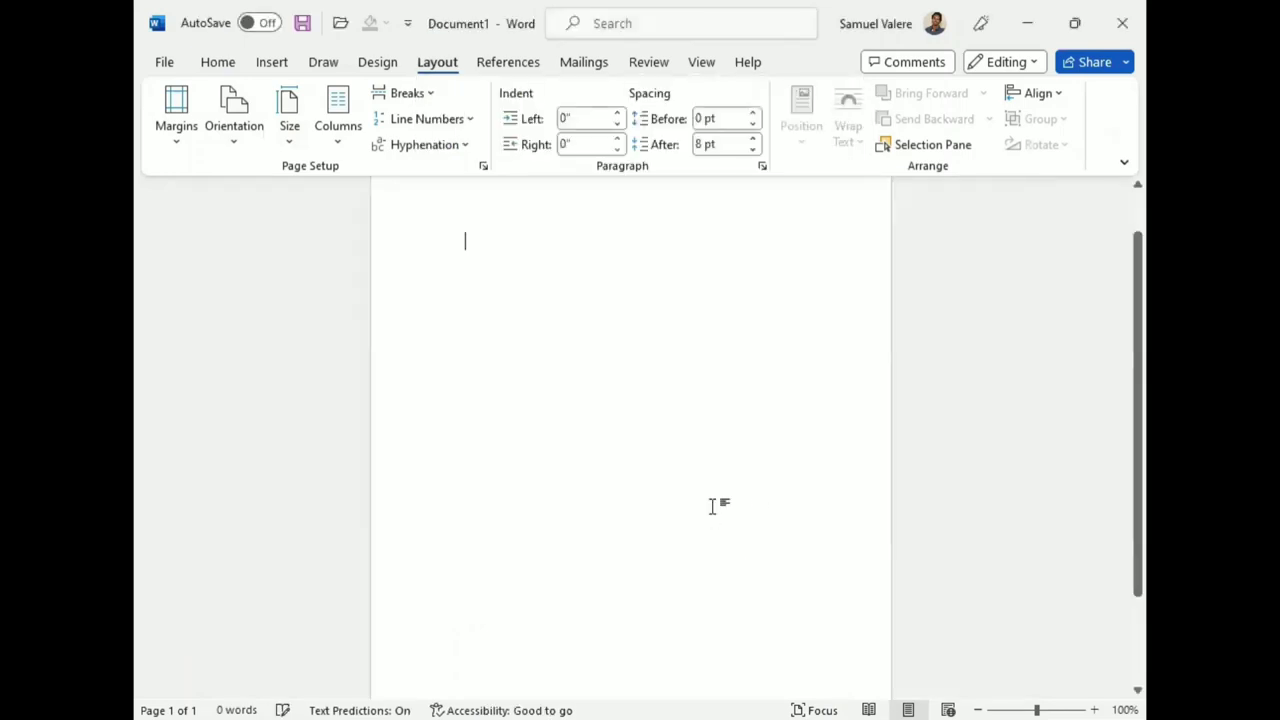
{"action": "left_click", "coordinate": [609, 359]}
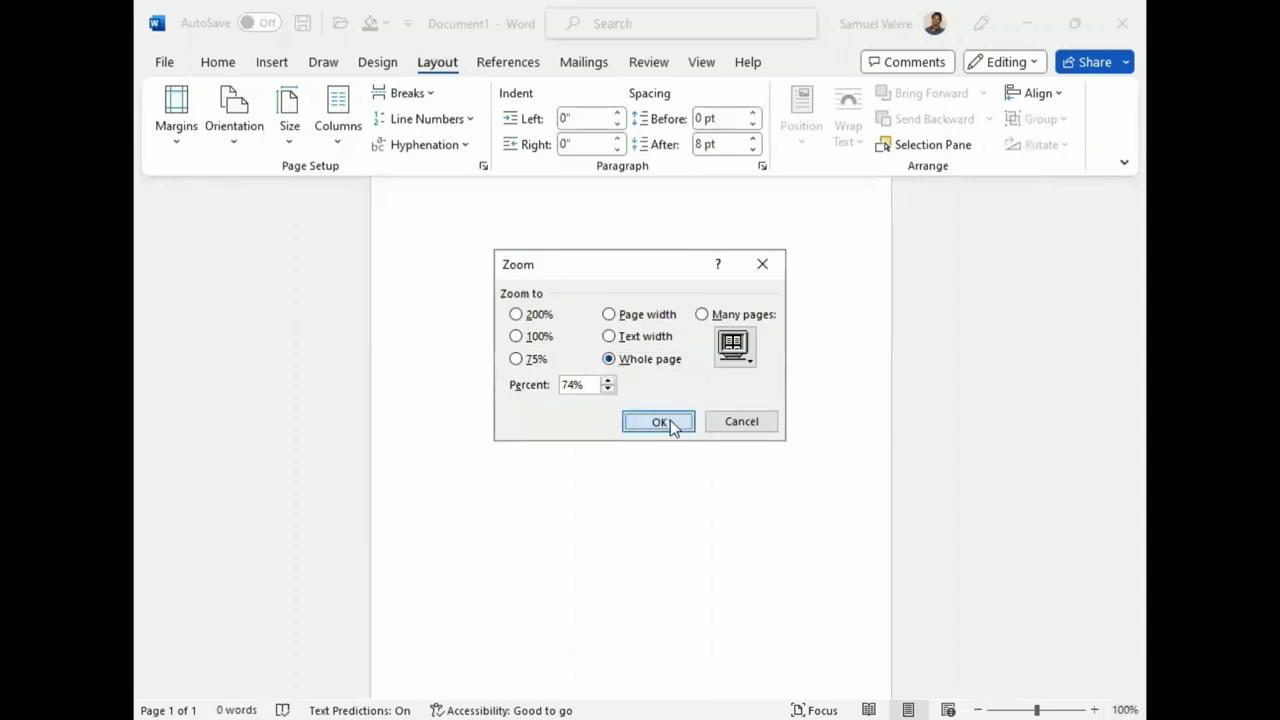
Draw a rectangle covering the entire page.
{"action": "key", "text": "Return"}
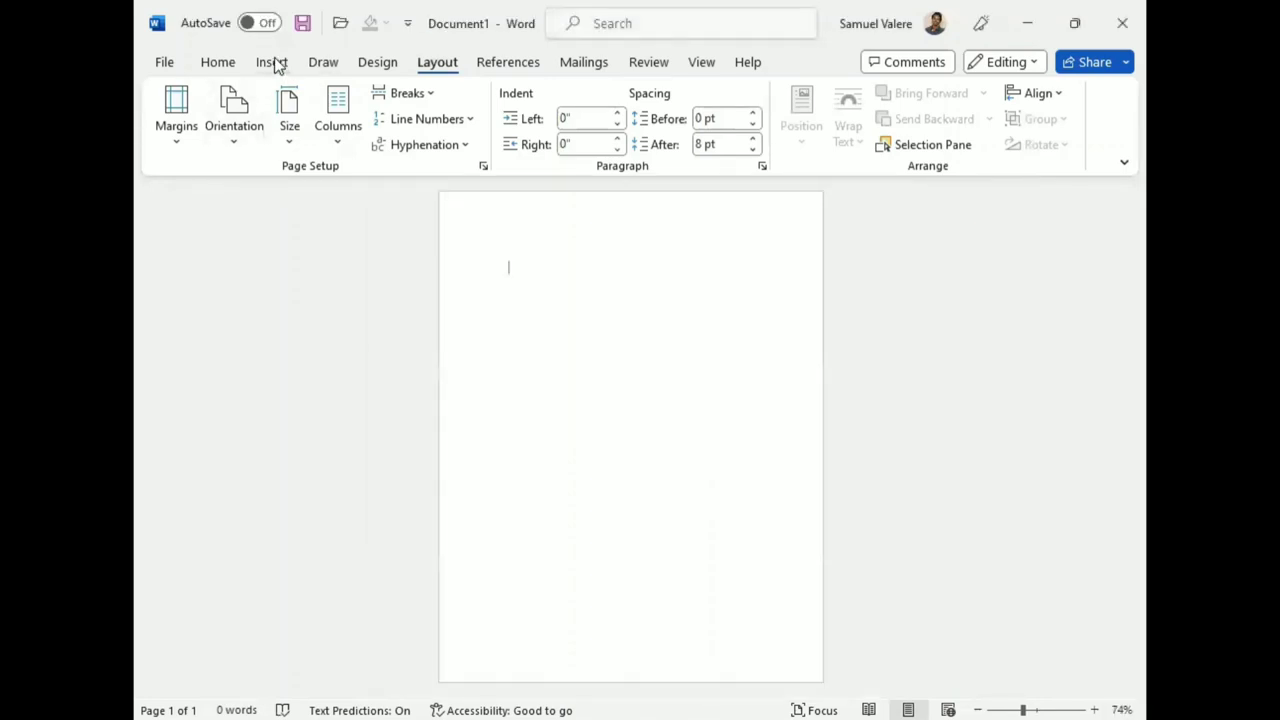
{"action": "left_click", "coordinate": [274, 62]}
{"action": "left_click", "coordinate": [372, 100]}
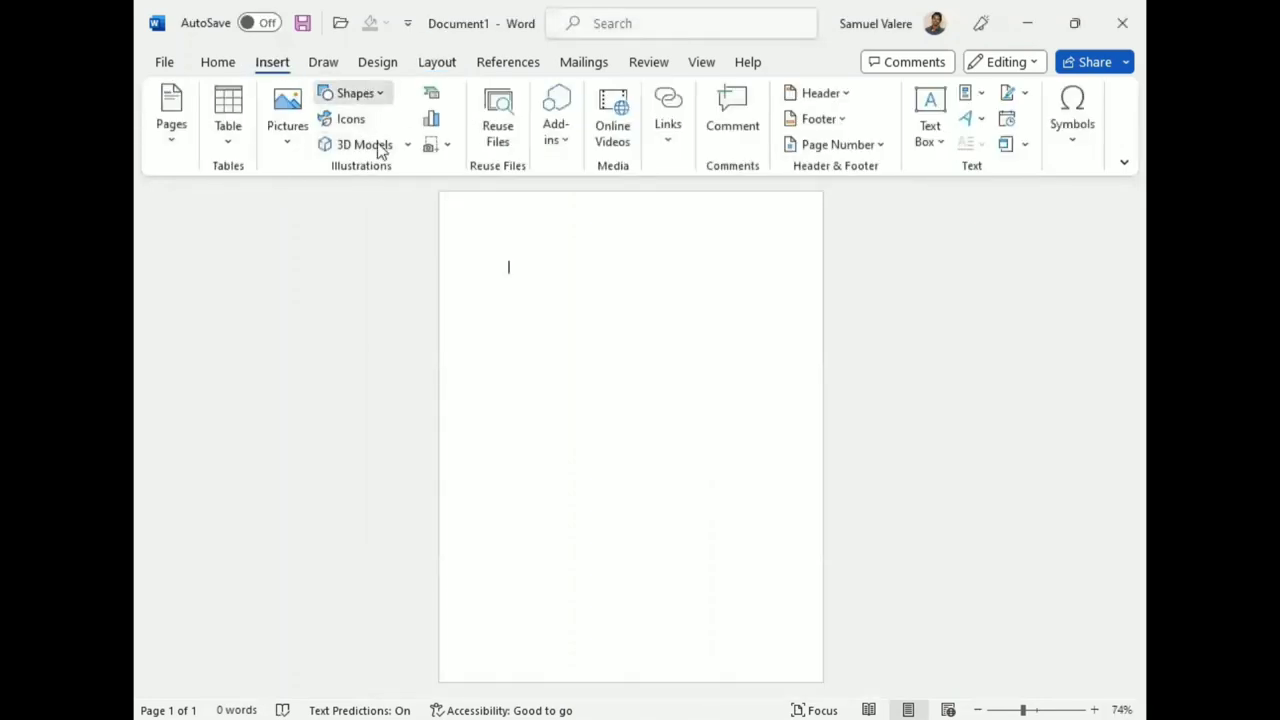
{"action": "mouse_move", "coordinate": [438, 191]}
{"action": "left_mouse_down"}
{"action": "mouse_move", "coordinate": [718, 438]}
{"action": "mouse_move", "coordinate": [711, 549]}
{"action": "left_mouse_up"}
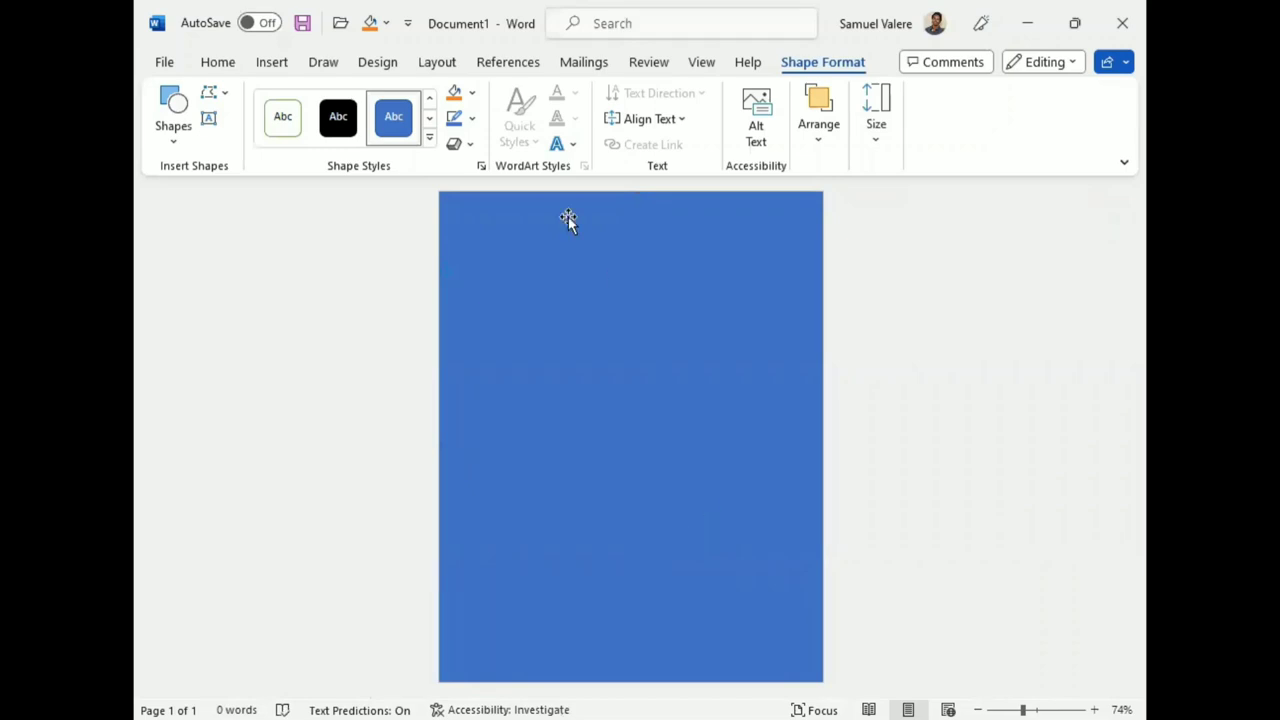
Remove the rectangle's outline and fill it Orange, Accent 2, Lighter 60%.
{"action": "left_click", "coordinate": [470, 118]}
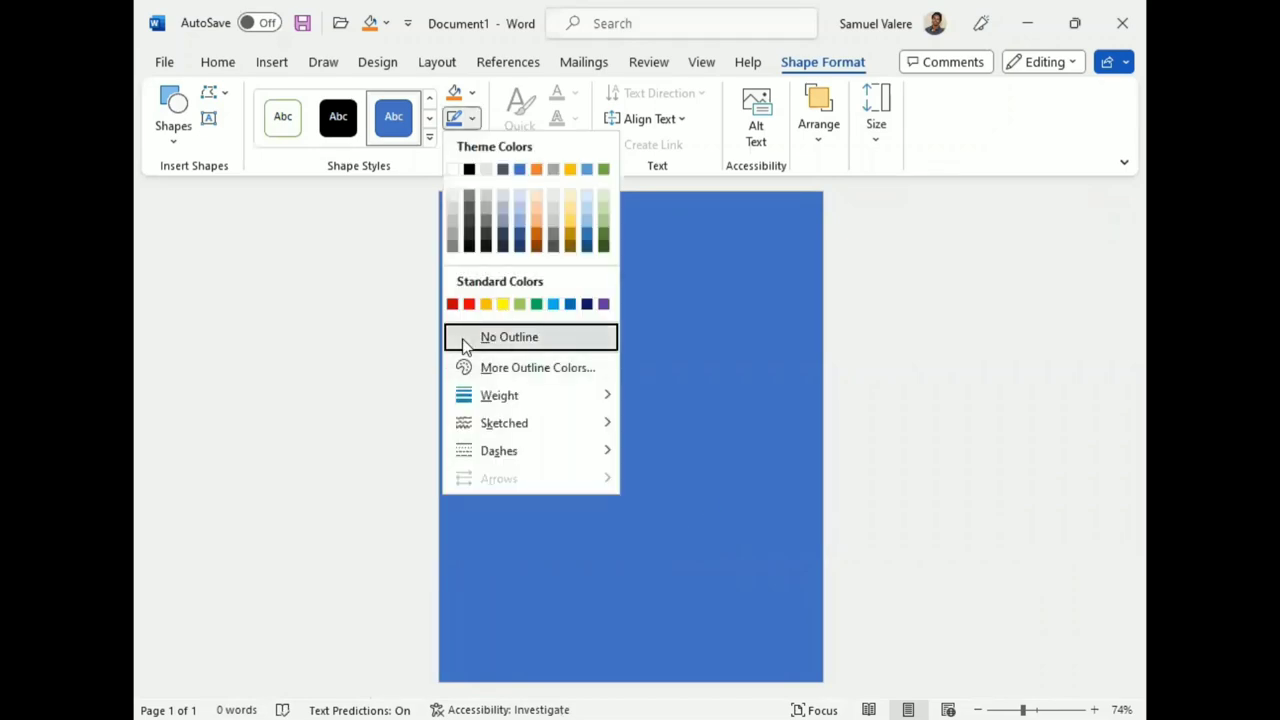
{"action": "left_click", "coordinate": [465, 340]}
{"action": "left_click", "coordinate": [472, 92]}
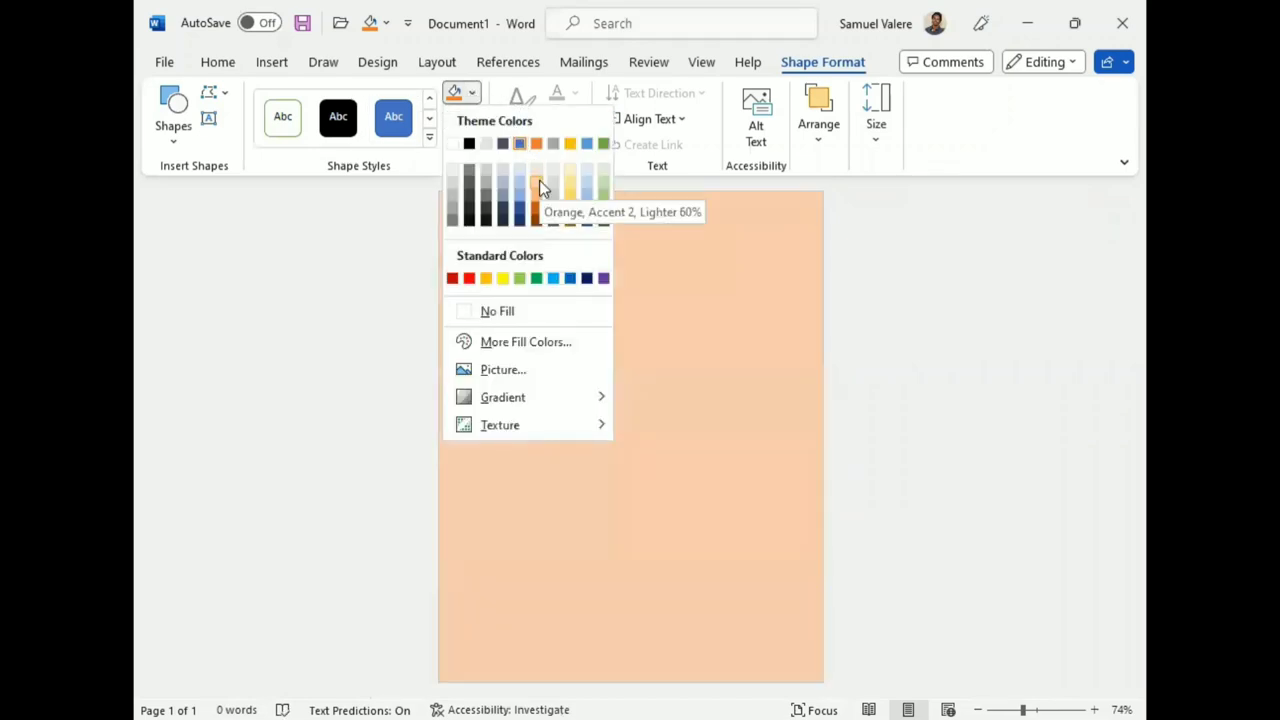
{"action": "left_click", "coordinate": [539, 185]}
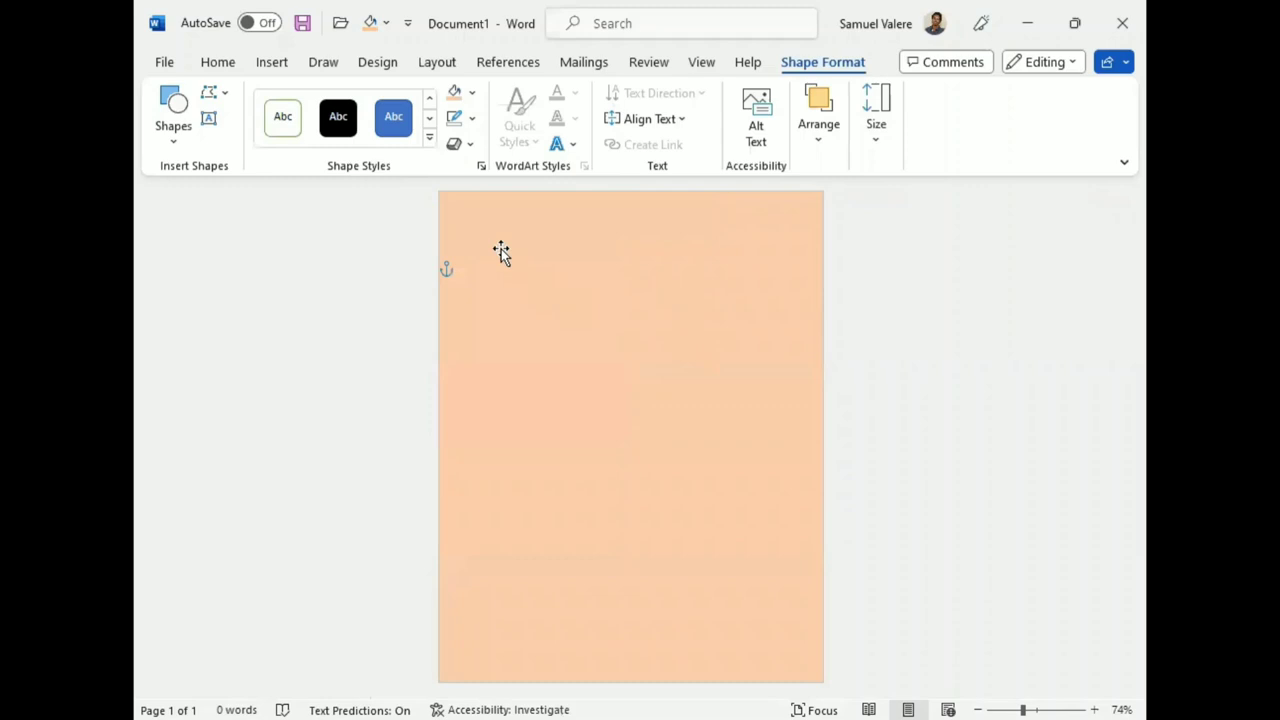
Draw a second rectangle inset on the page and centre it.
{"action": "left_click", "coordinate": [174, 130]}
{"action": "left_click", "coordinate": [224, 188]}
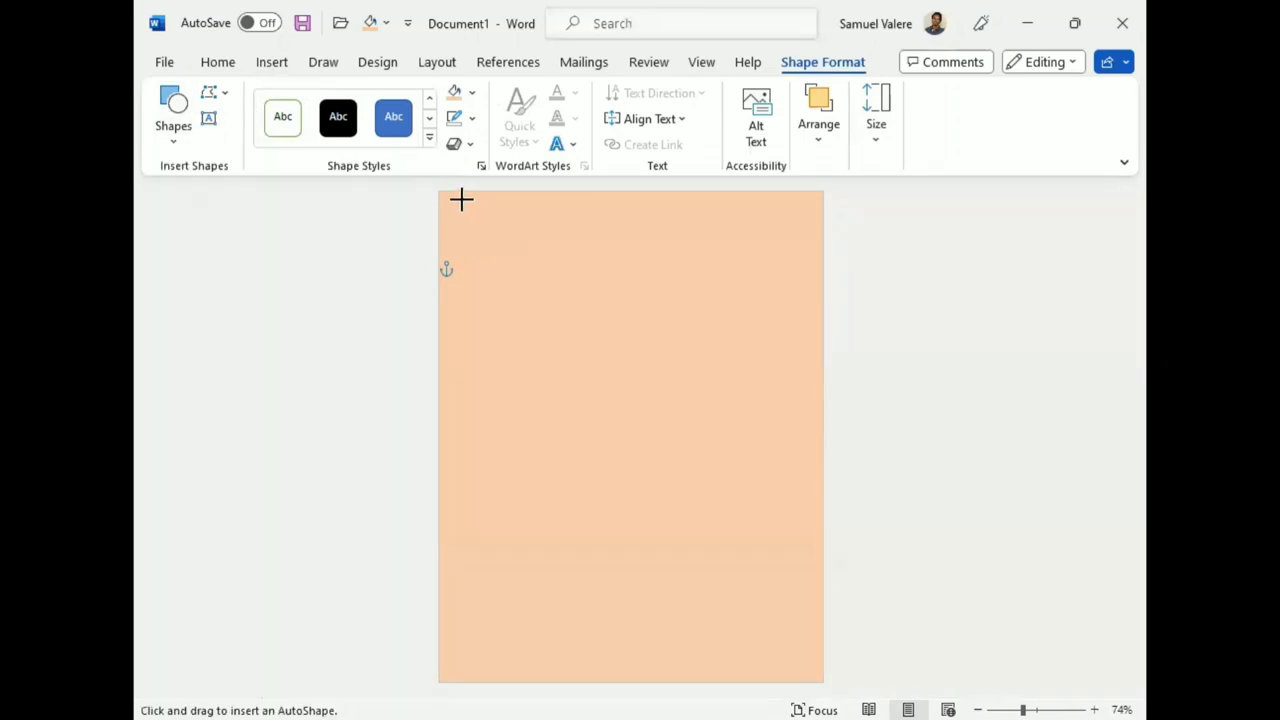
{"action": "mouse_move", "coordinate": [462, 200]}
{"action": "left_mouse_down"}
{"action": "mouse_move", "coordinate": [755, 643]}
{"action": "mouse_move", "coordinate": [750, 663]}
{"action": "left_mouse_up"}
{"action": "mouse_move", "coordinate": [600, 420]}
{"action": "left_mouse_down"}
{"action": "mouse_move", "coordinate": [645, 419]}
{"action": "mouse_move", "coordinate": [608, 427]}
{"action": "left_mouse_up"}
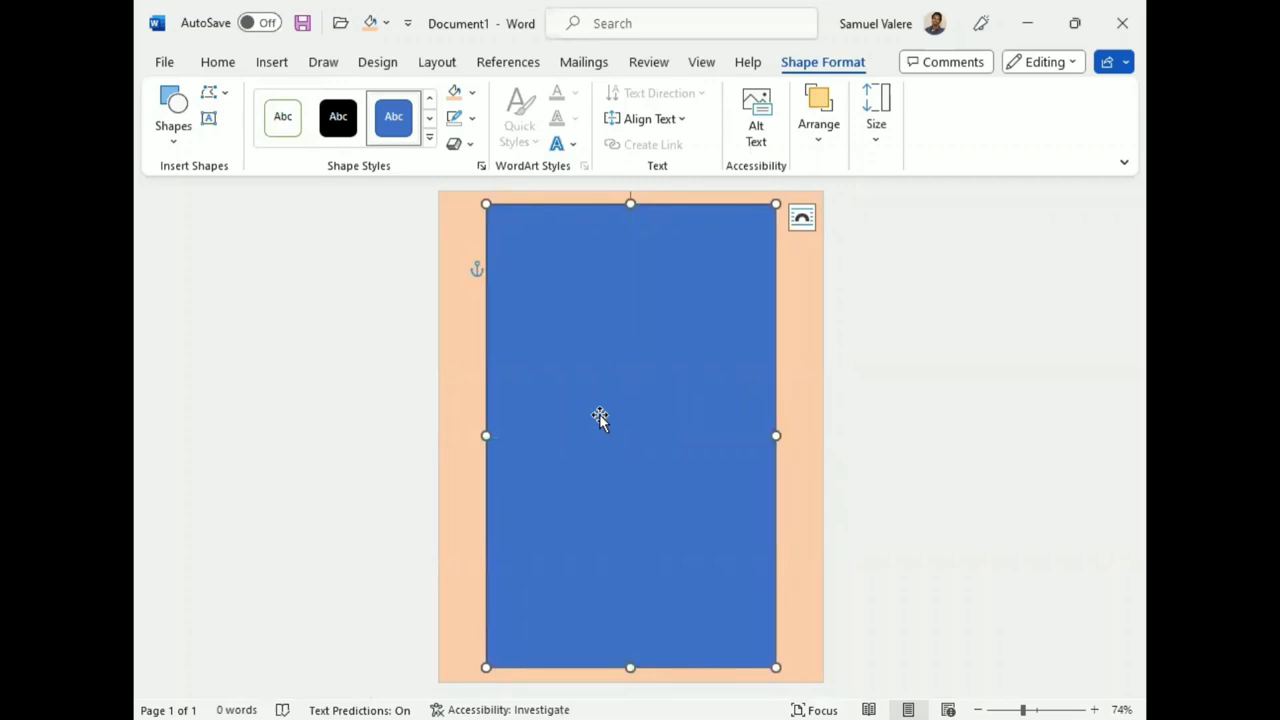
{"action": "left_click_drag", "start_coordinate": [486, 433], "coordinate": [467, 433]}
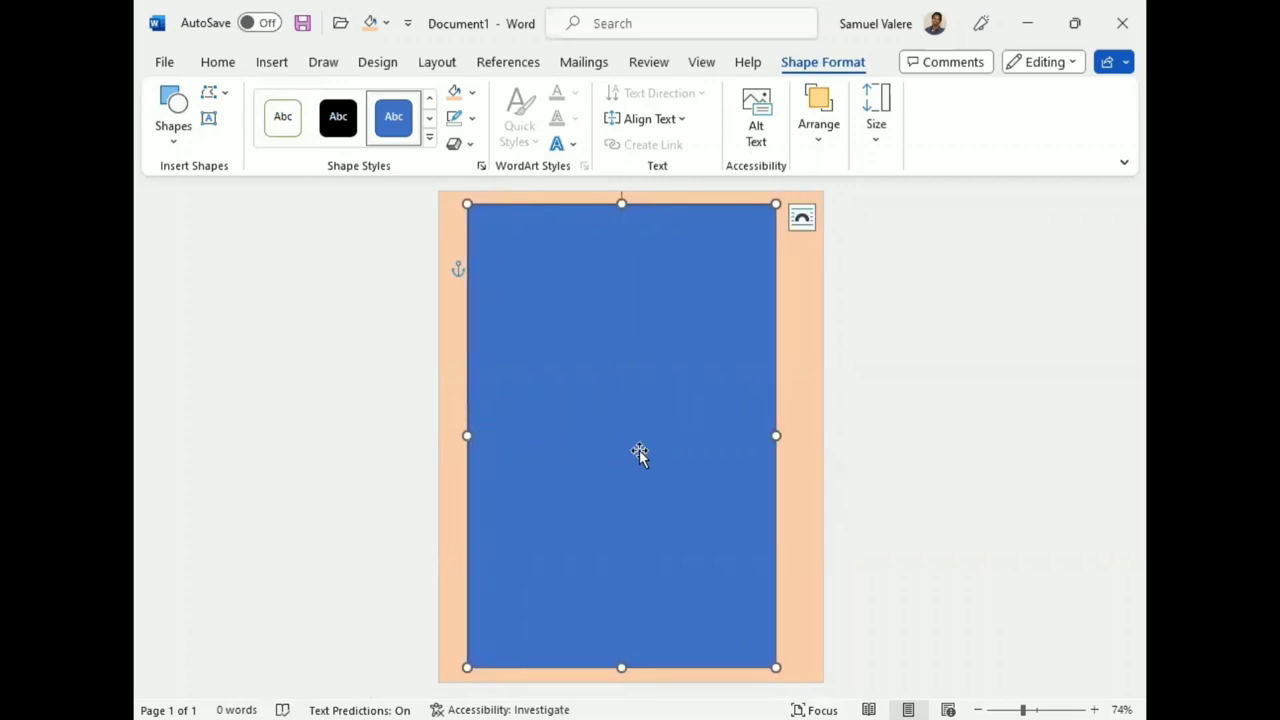
{"action": "left_click_drag", "start_coordinate": [639, 450], "coordinate": [648, 451]}
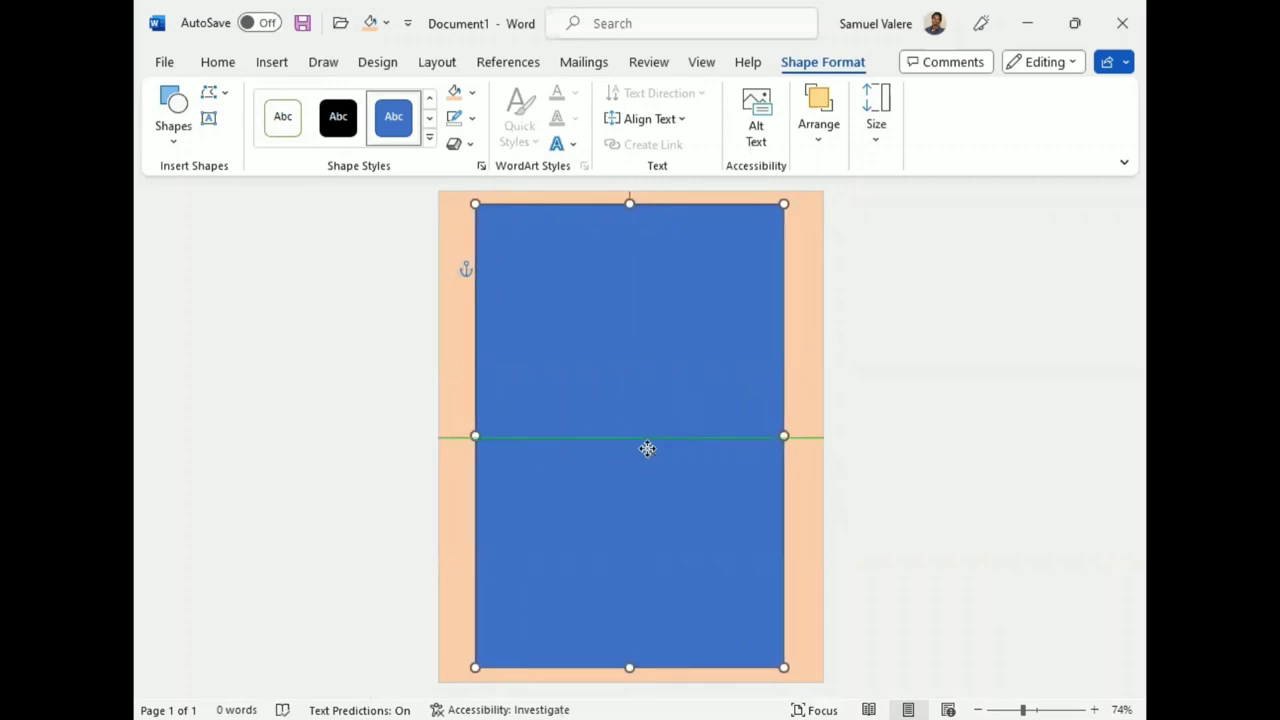
Give the inset rectangle a thicker gold outline and a white fill.
{"action": "left_click", "coordinate": [473, 121]}
{"action": "mouse_move", "coordinate": [603, 395]}
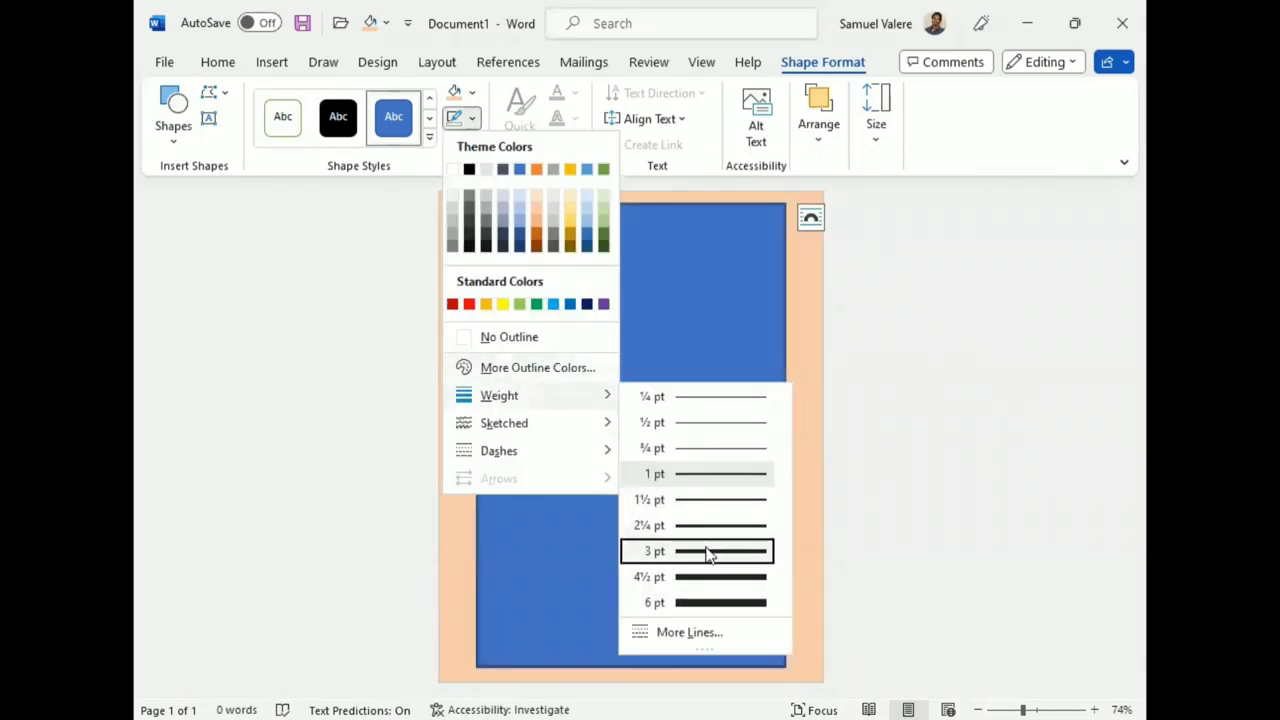
{"action": "left_click", "coordinate": [704, 577]}
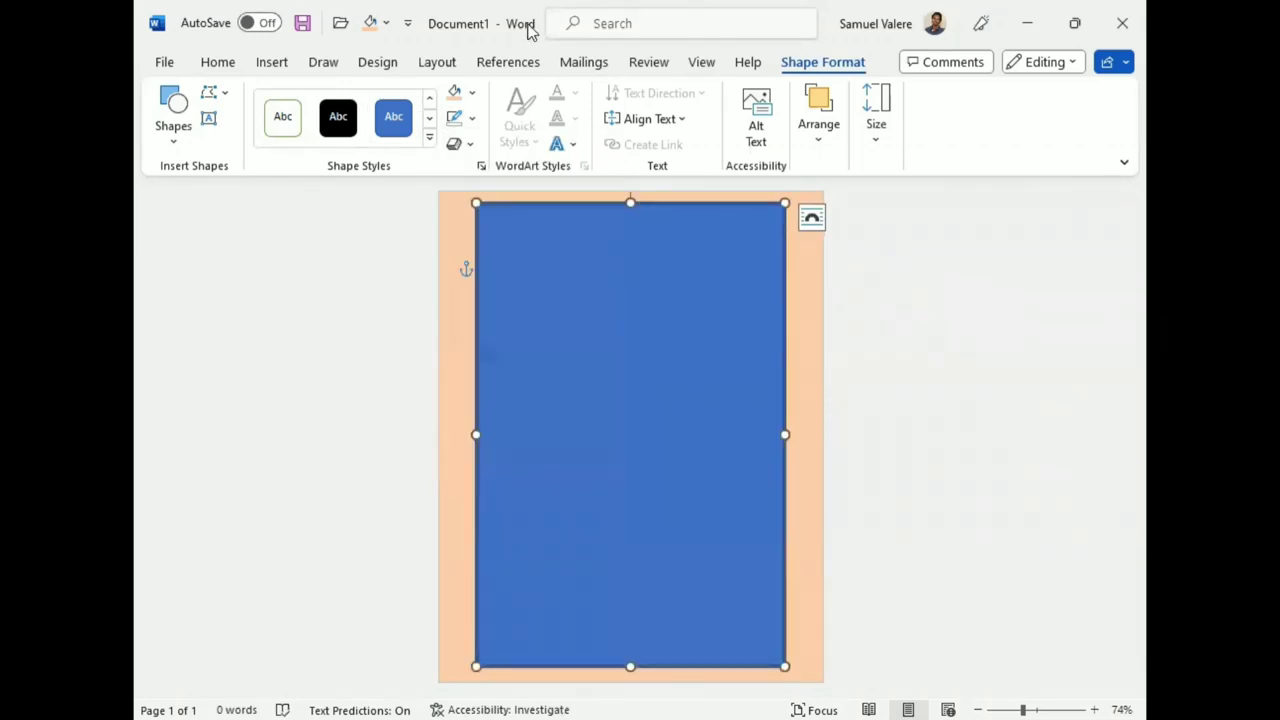
{"action": "left_click", "coordinate": [473, 121]}
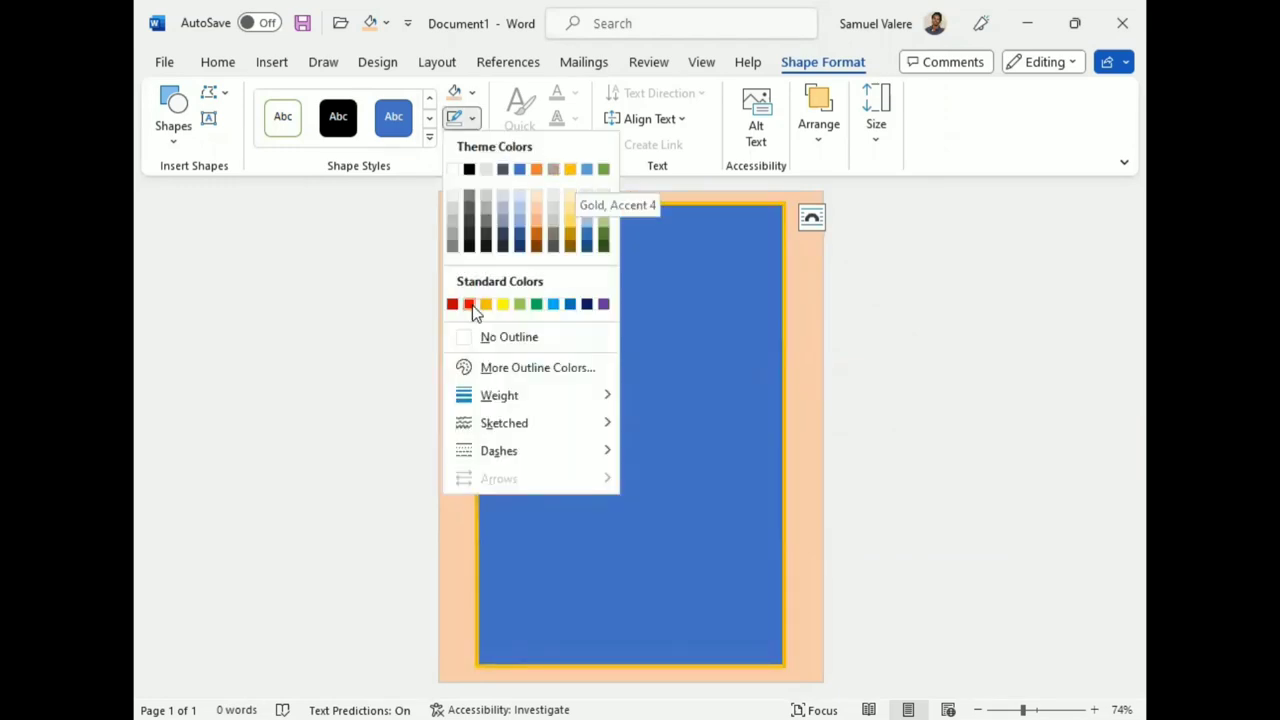
{"action": "left_click", "coordinate": [486, 304]}
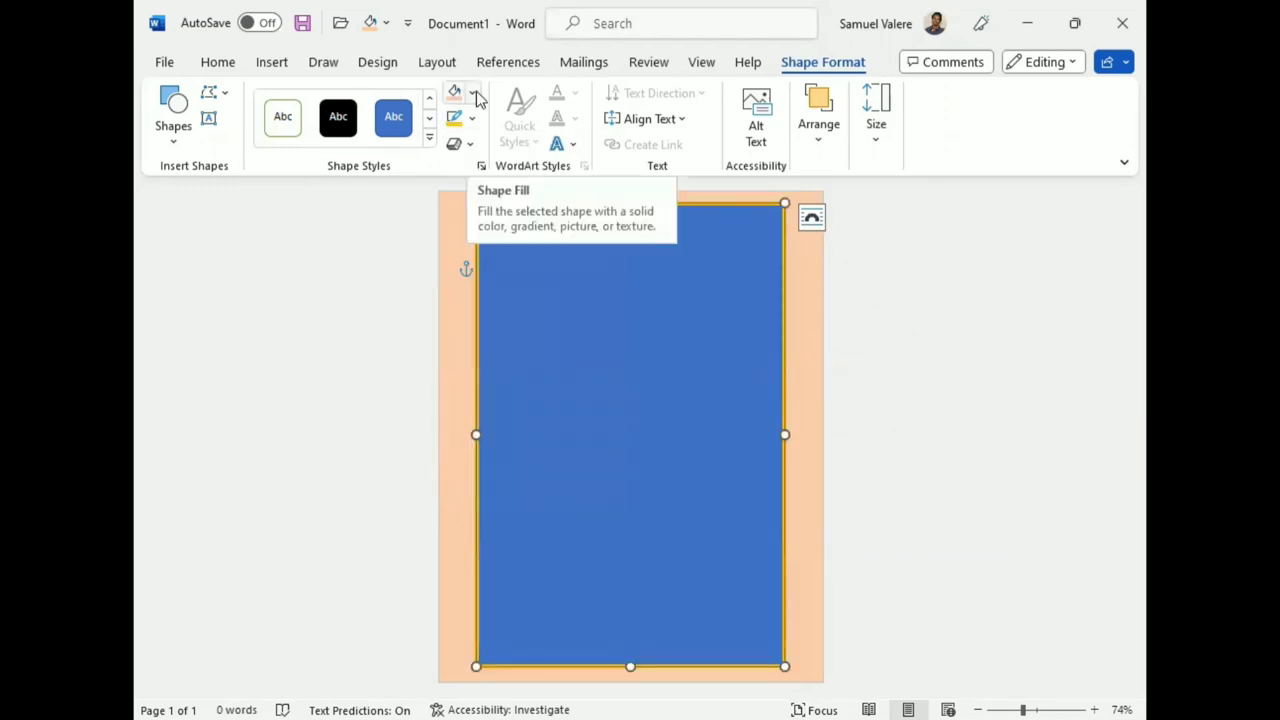
{"action": "left_click", "coordinate": [474, 93]}
{"action": "left_click", "coordinate": [453, 150]}
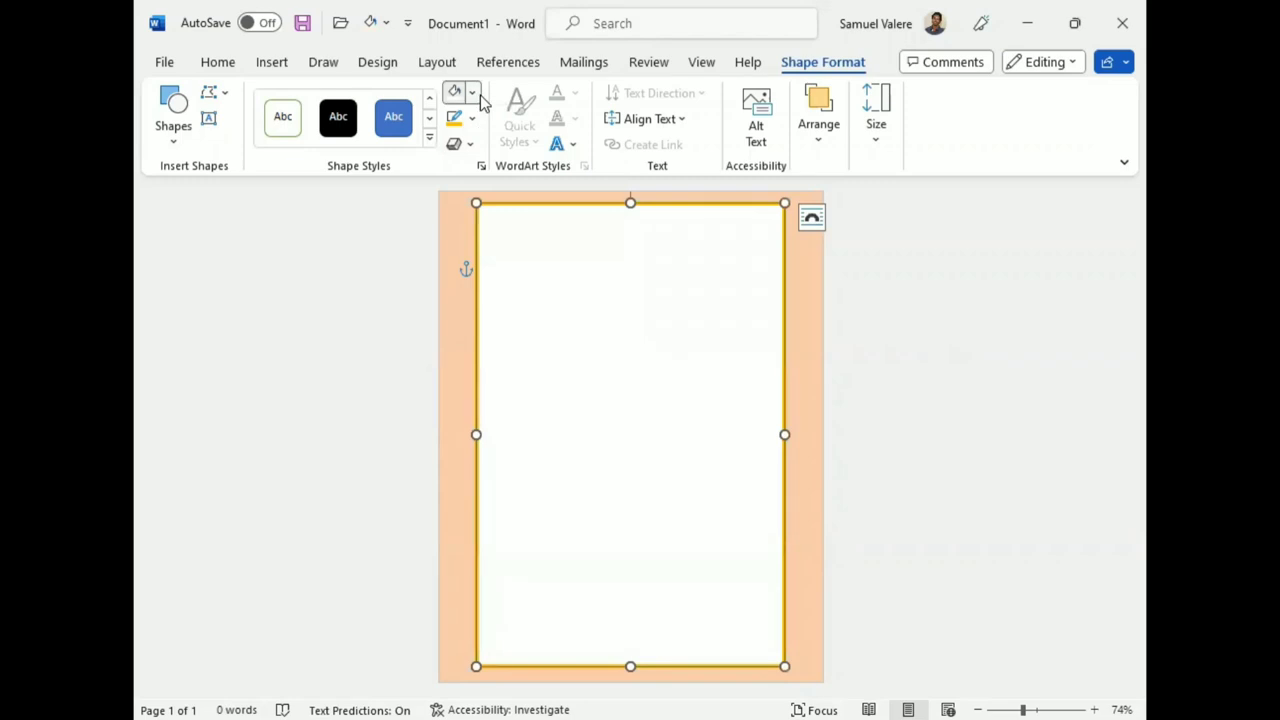
Set the white frame's solid fill transparency to 30% in Format Shape.
{"action": "left_click", "coordinate": [472, 92]}
{"action": "mouse_move", "coordinate": [601, 408]}
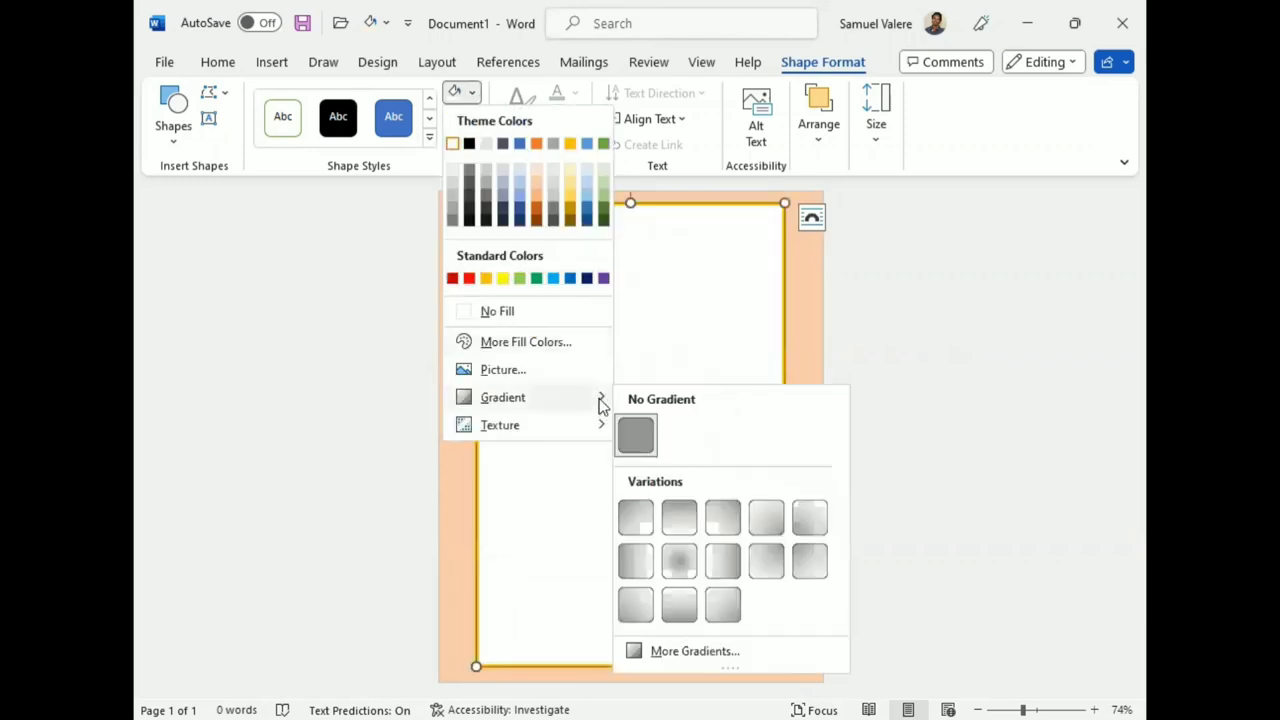
{"action": "left_click", "coordinate": [694, 651]}
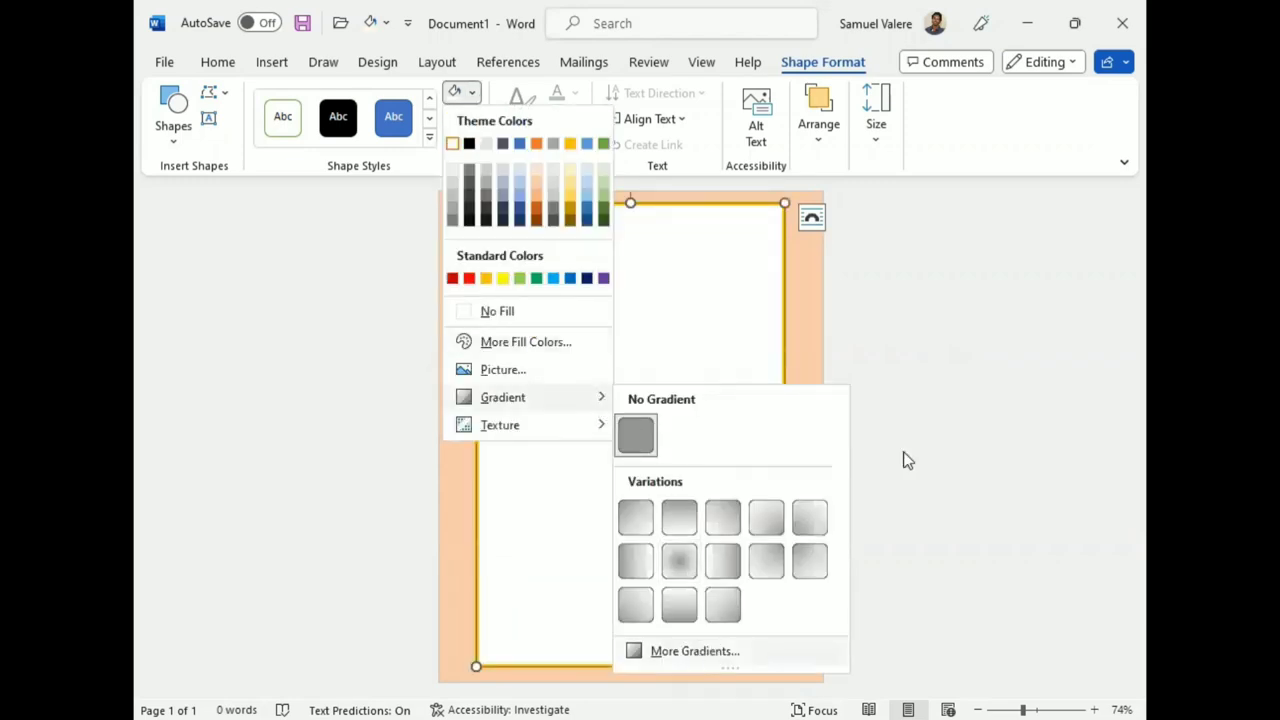
{"action": "left_click_drag", "start_coordinate": [994, 467], "coordinate": [1006, 469]}
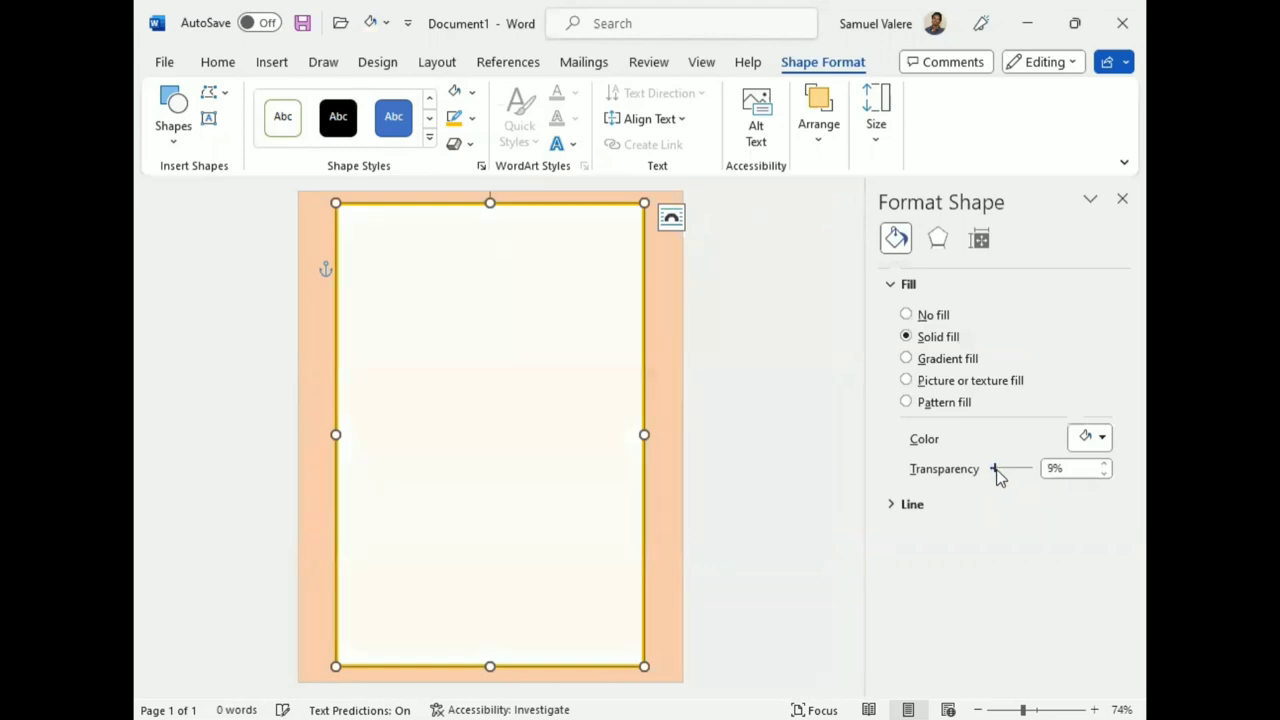
{"action": "left_click", "coordinate": [1105, 473]}
{"action": "left_click", "coordinate": [1105, 473]}
{"action": "left_click", "coordinate": [1105, 473]}
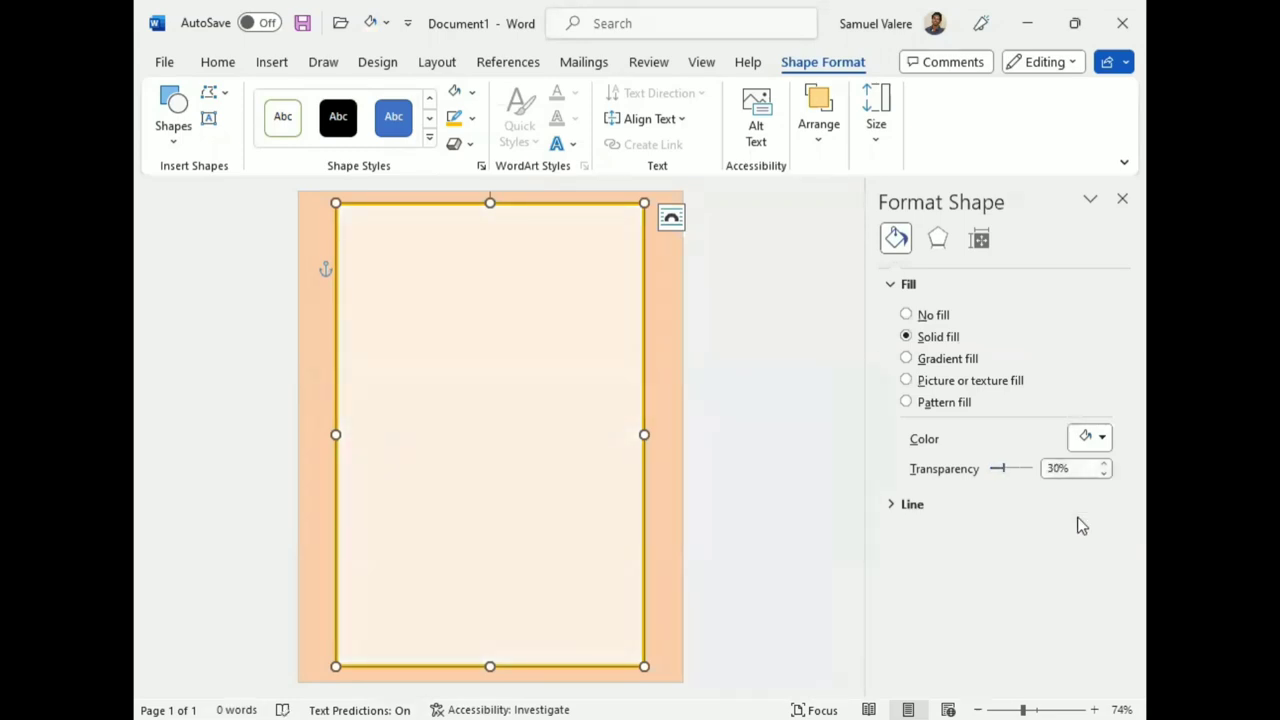
{"action": "left_click", "coordinate": [657, 290]}
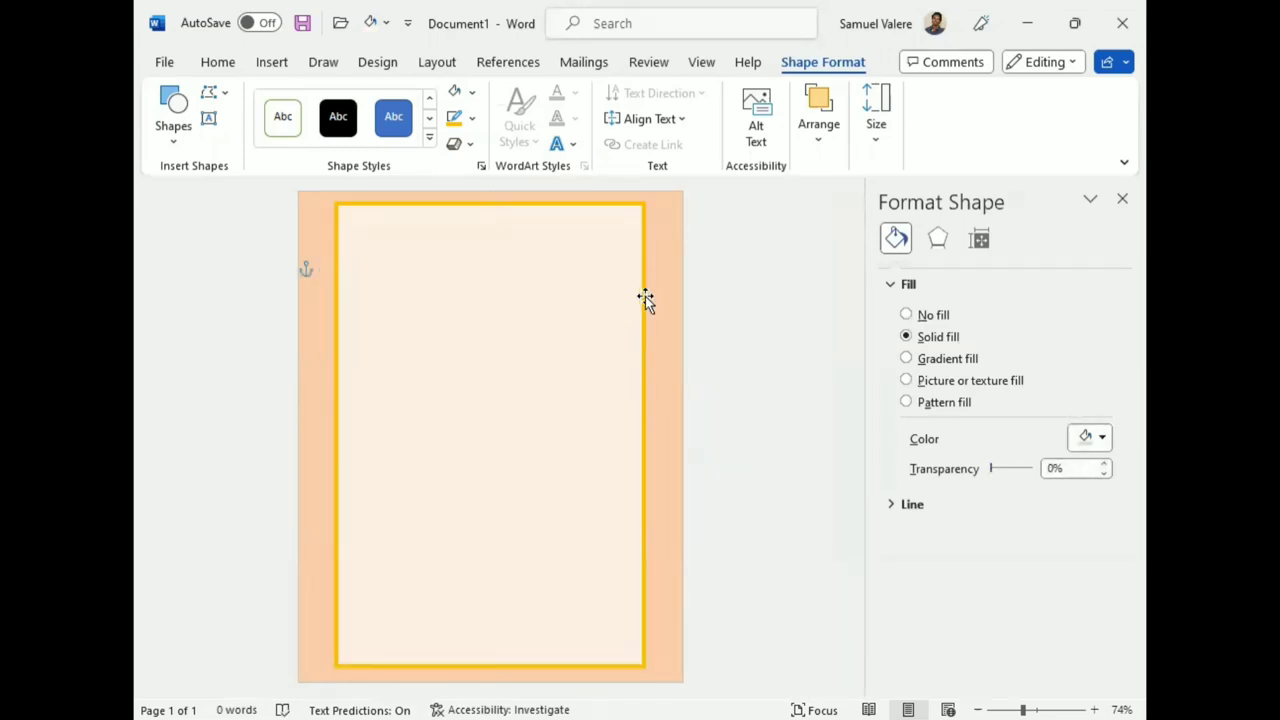
{"action": "left_click", "coordinate": [643, 297]}
Drag a copy of the gold frame and rotate it slightly clockwise.
{"action": "mouse_move", "coordinate": [645, 303]}
{"action": "left_mouse_down"}
{"action": "mouse_move", "coordinate": [495, 359]}
{"action": "mouse_move", "coordinate": [497, 334]}
{"action": "left_mouse_up"}
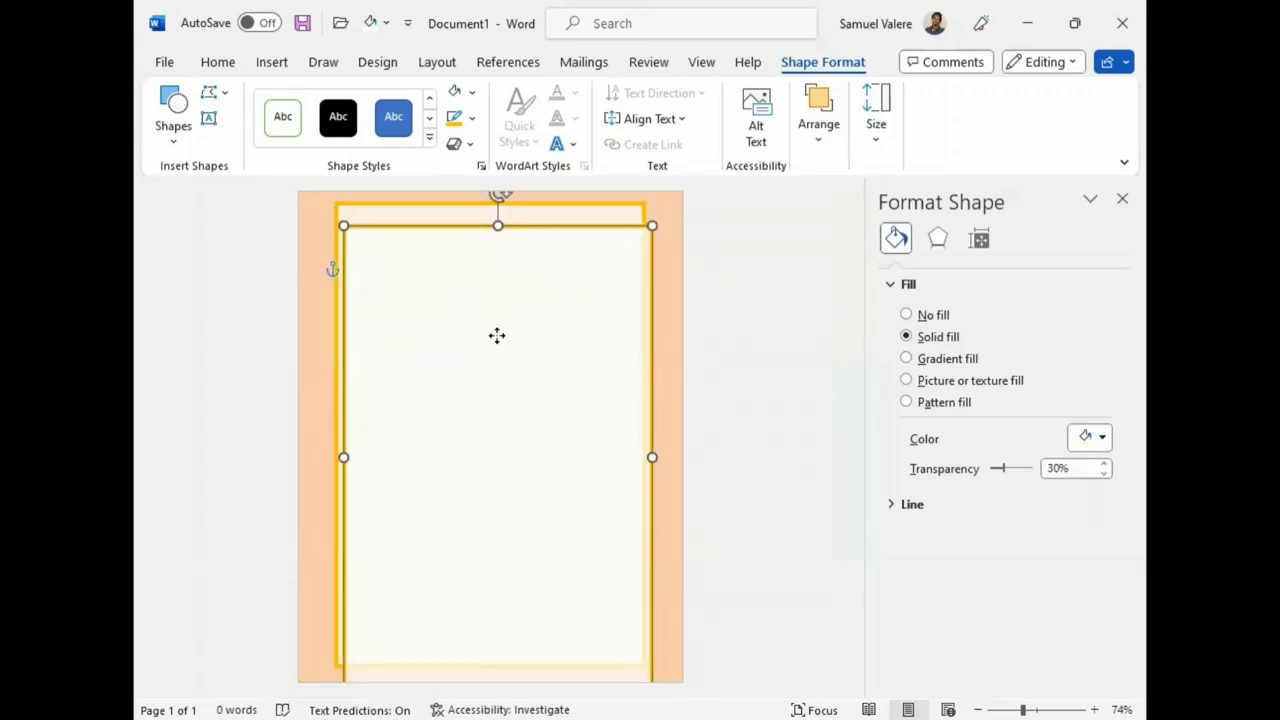
{"action": "left_click_drag", "start_coordinate": [502, 201], "coordinate": [530, 205]}
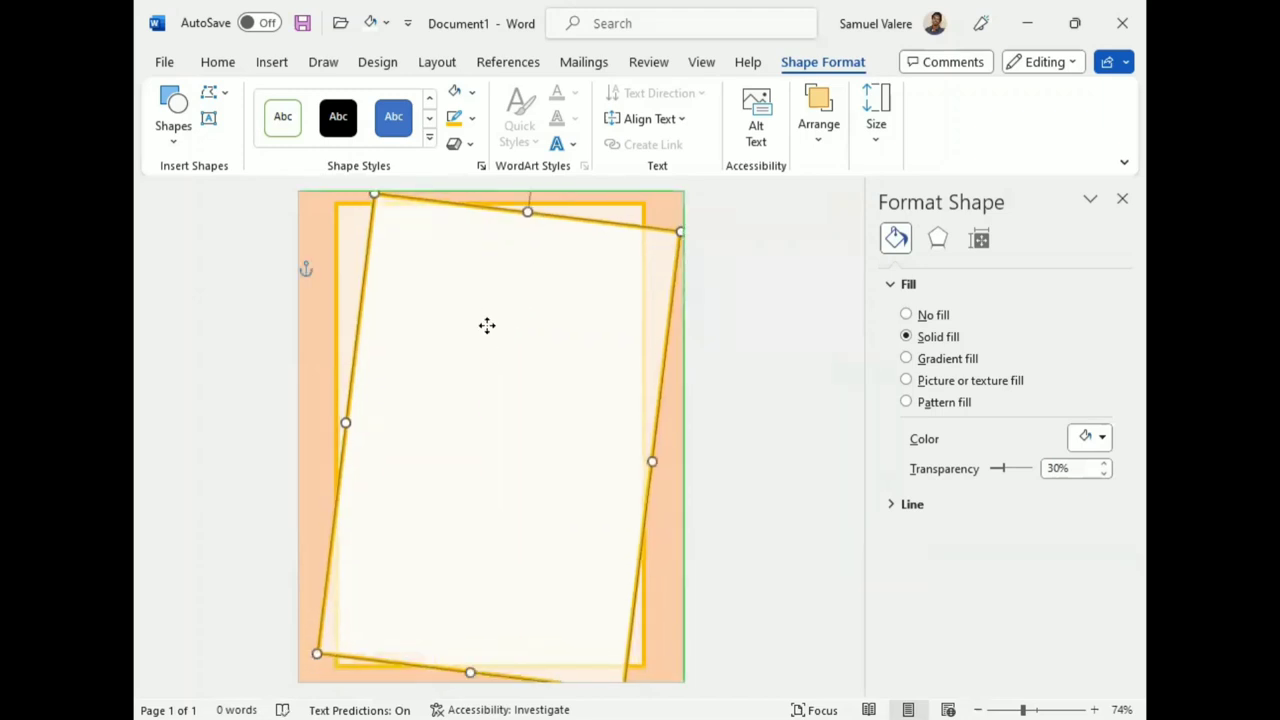
{"action": "left_click_drag", "start_coordinate": [486, 325], "coordinate": [487, 330]}
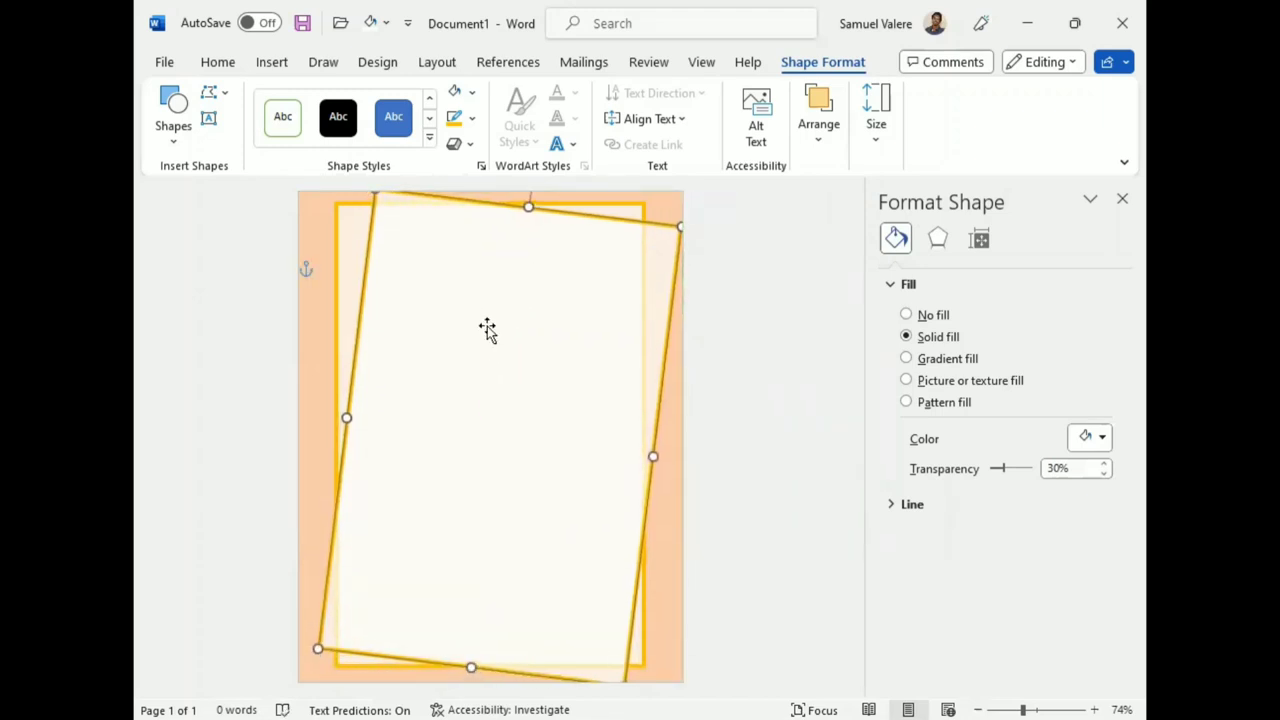
{"action": "left_click", "coordinate": [1122, 199]}
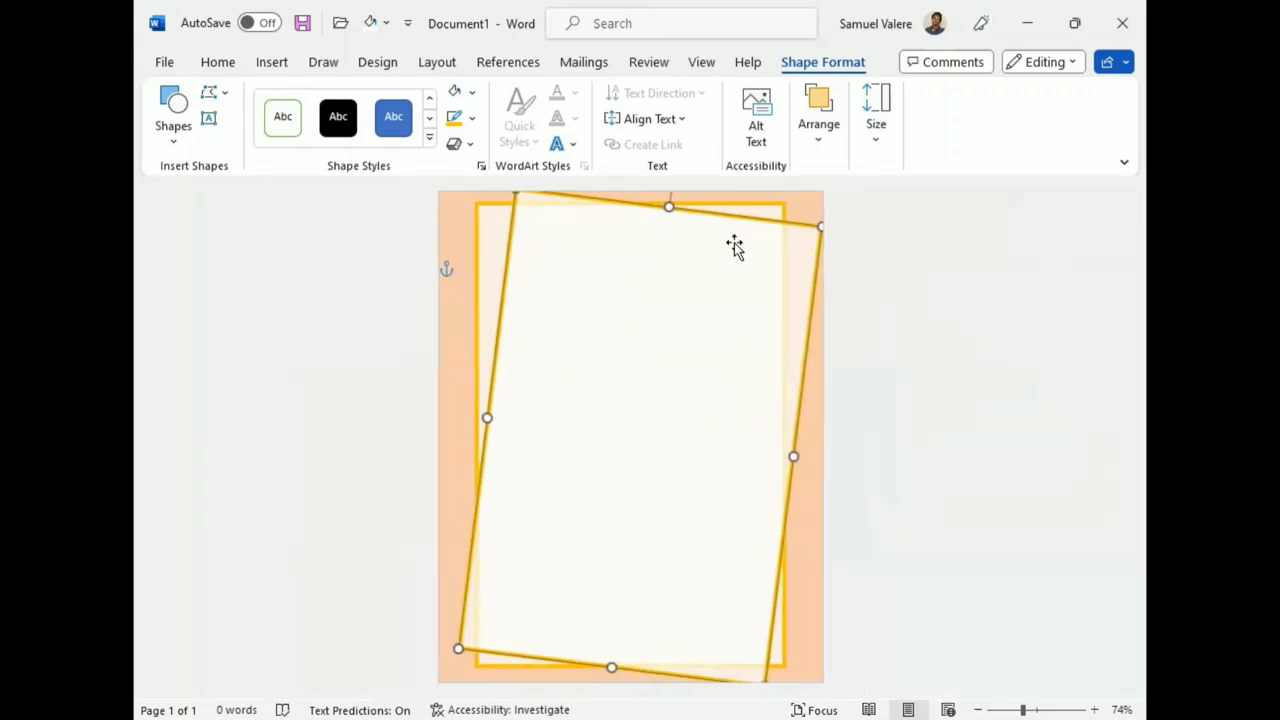
Pull in both frames' top-right corners and nudge the tilted frame up twice.
{"action": "left_click_drag", "start_coordinate": [814, 226], "coordinate": [805, 235]}
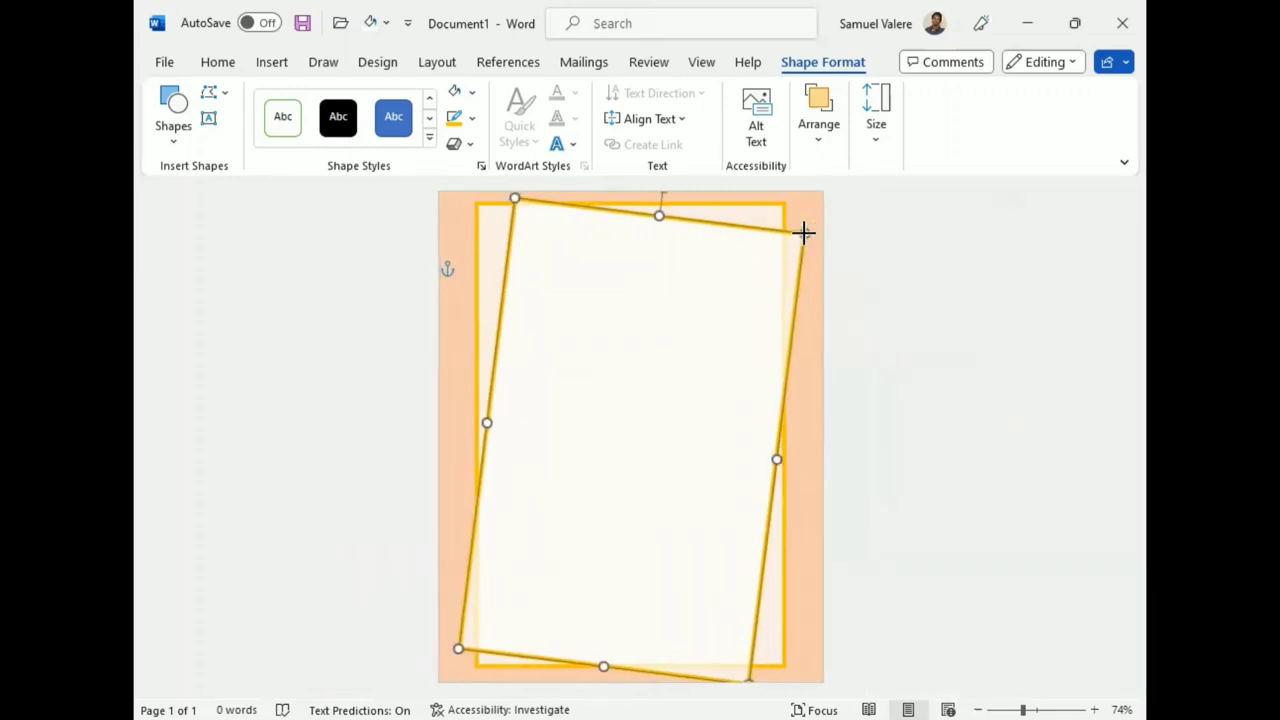
{"action": "left_click", "coordinate": [480, 240]}
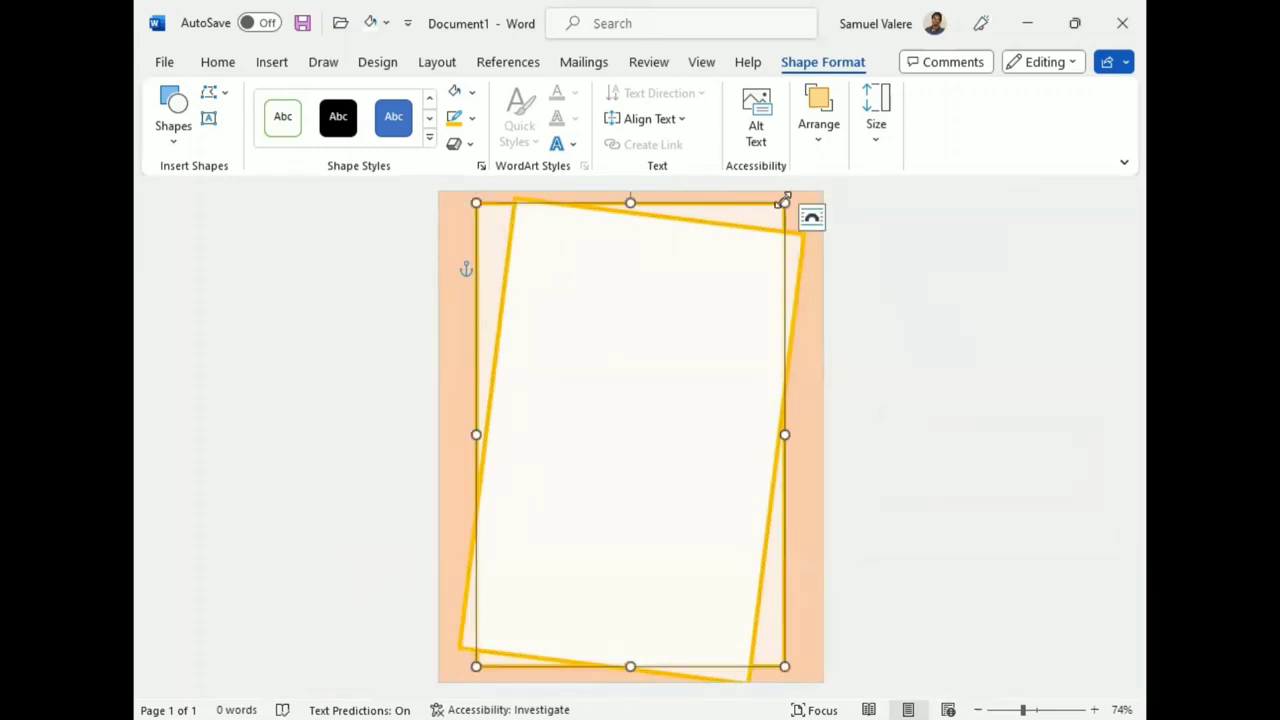
{"action": "left_click_drag", "start_coordinate": [786, 200], "coordinate": [760, 212]}
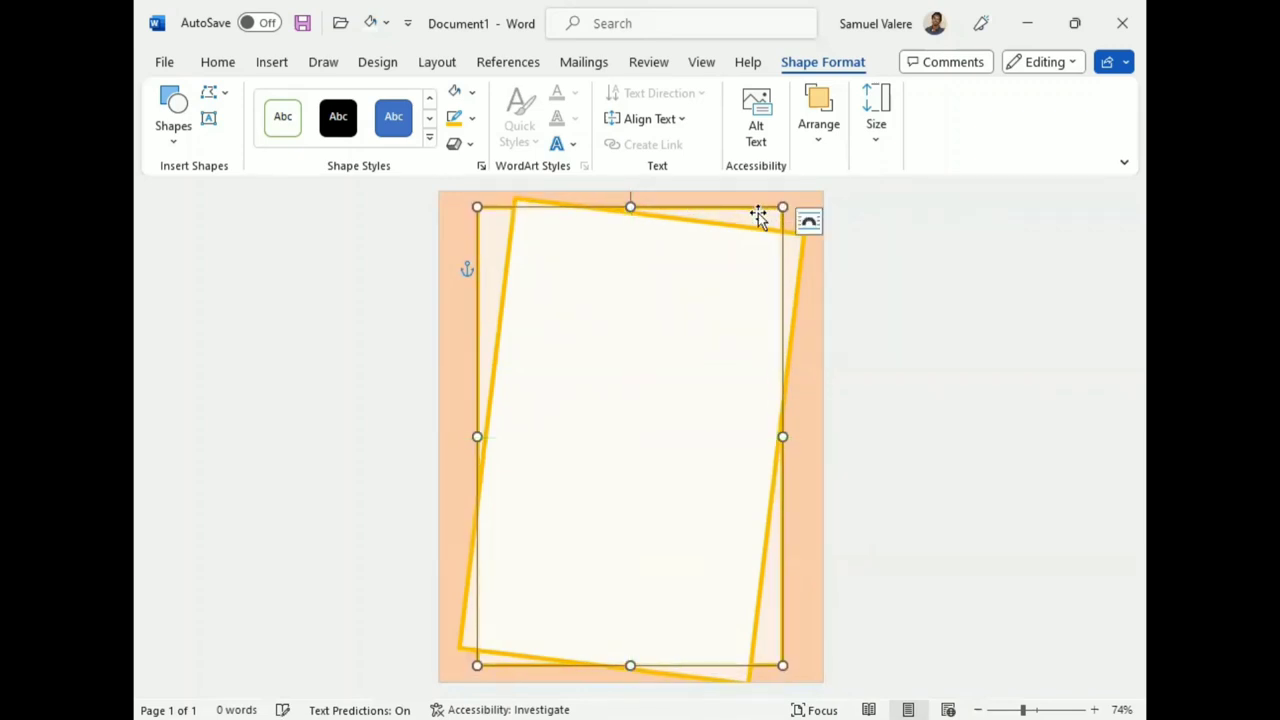
{"action": "left_click", "coordinate": [755, 252]}
{"action": "key", "text": "Up"}
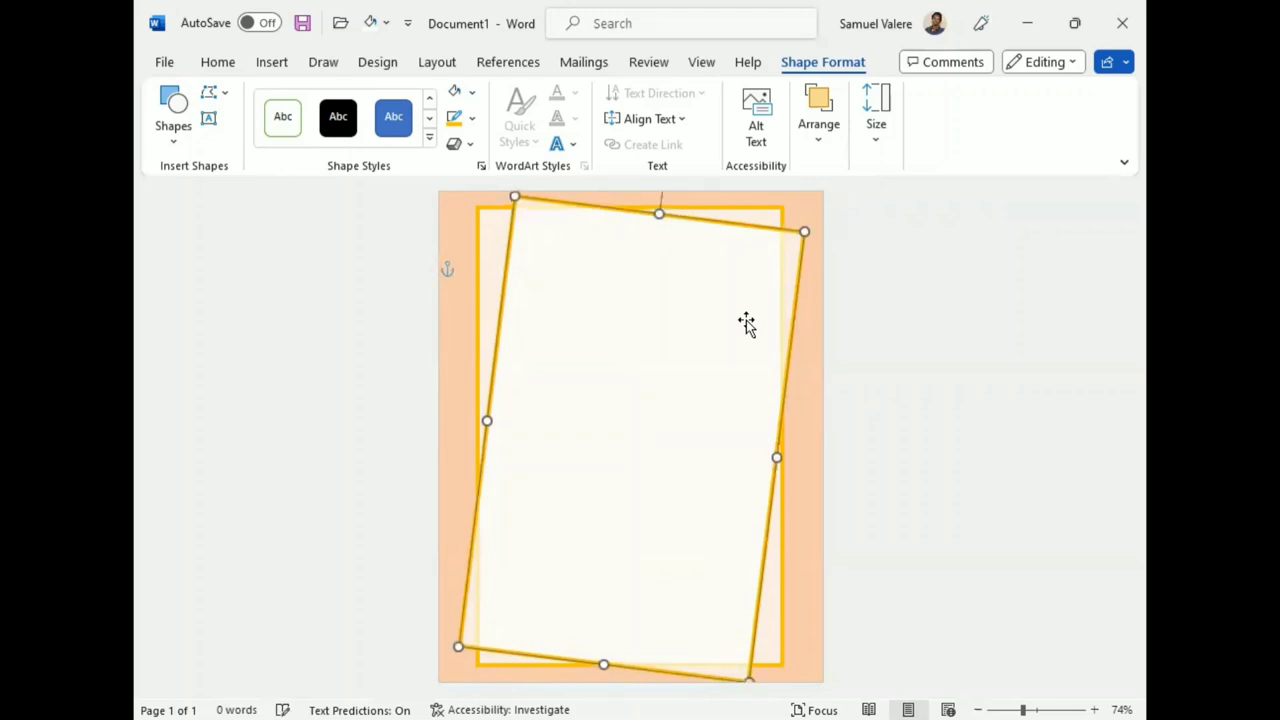
{"action": "key", "text": "Up"}
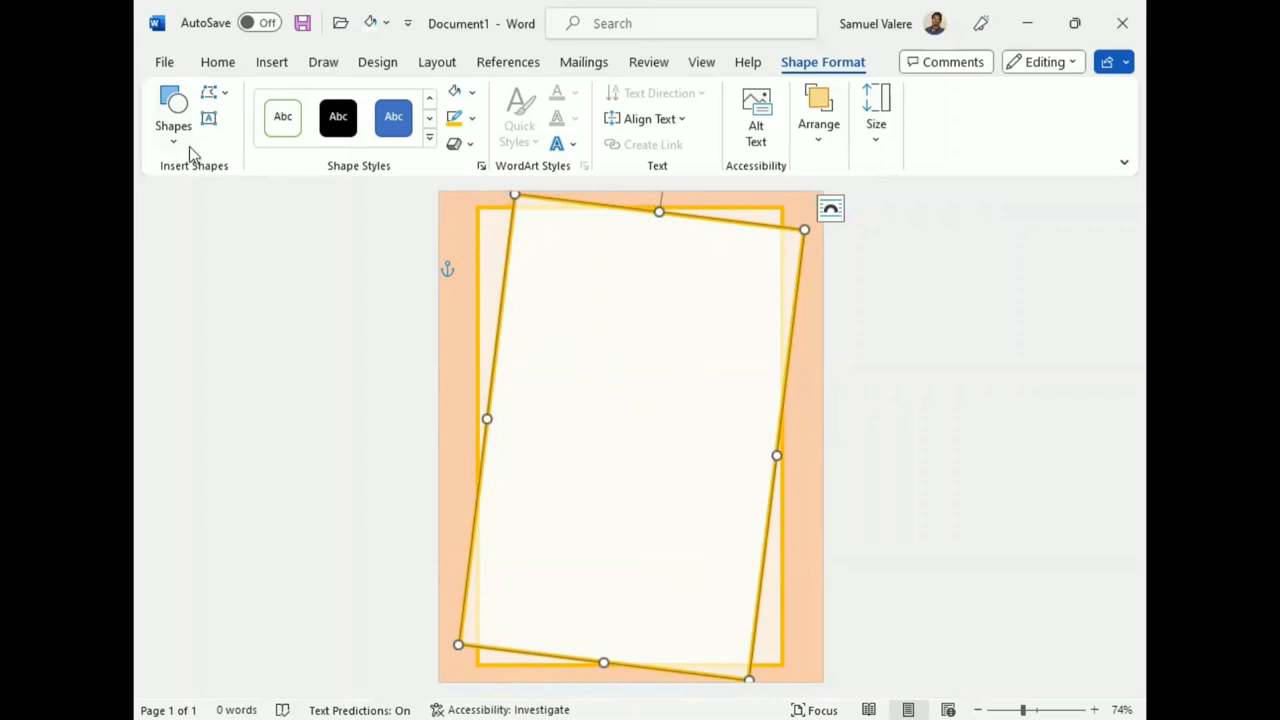
Insert the rose bouquet picture from the Flowers folder onto the card.
{"action": "left_click", "coordinate": [271, 62]}
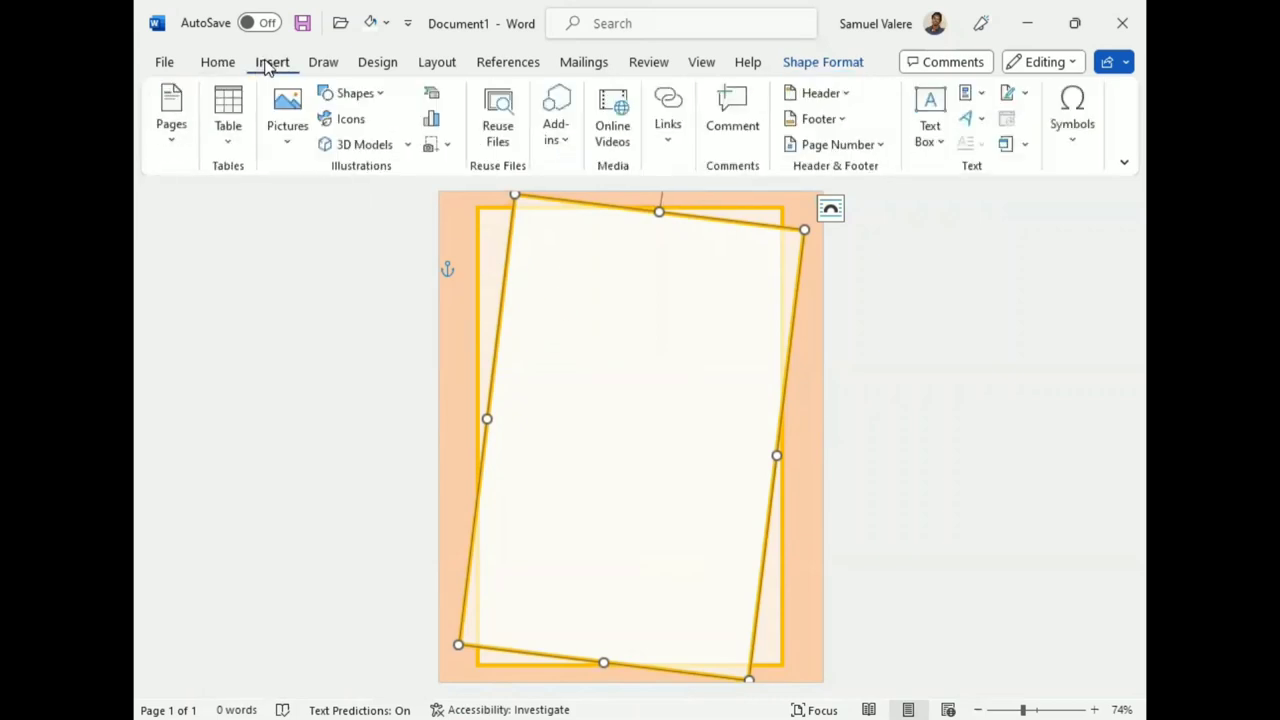
{"action": "left_click", "coordinate": [288, 142]}
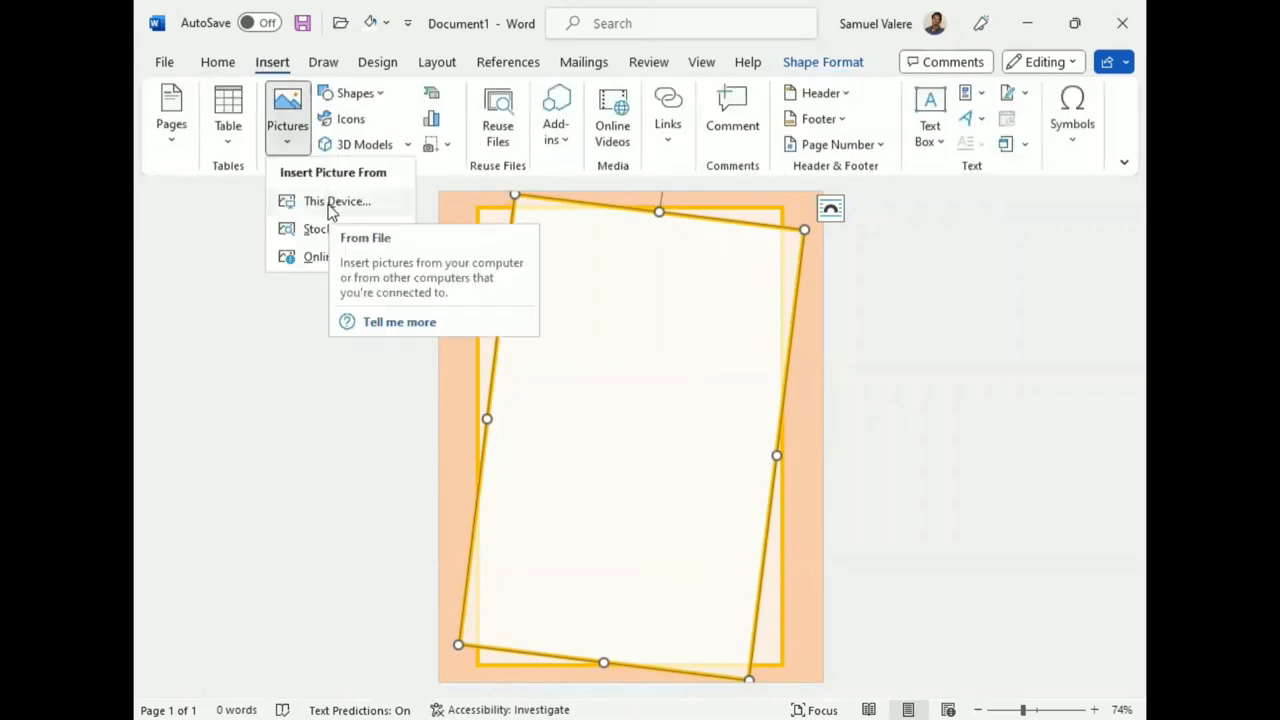
{"action": "left_click", "coordinate": [330, 205]}
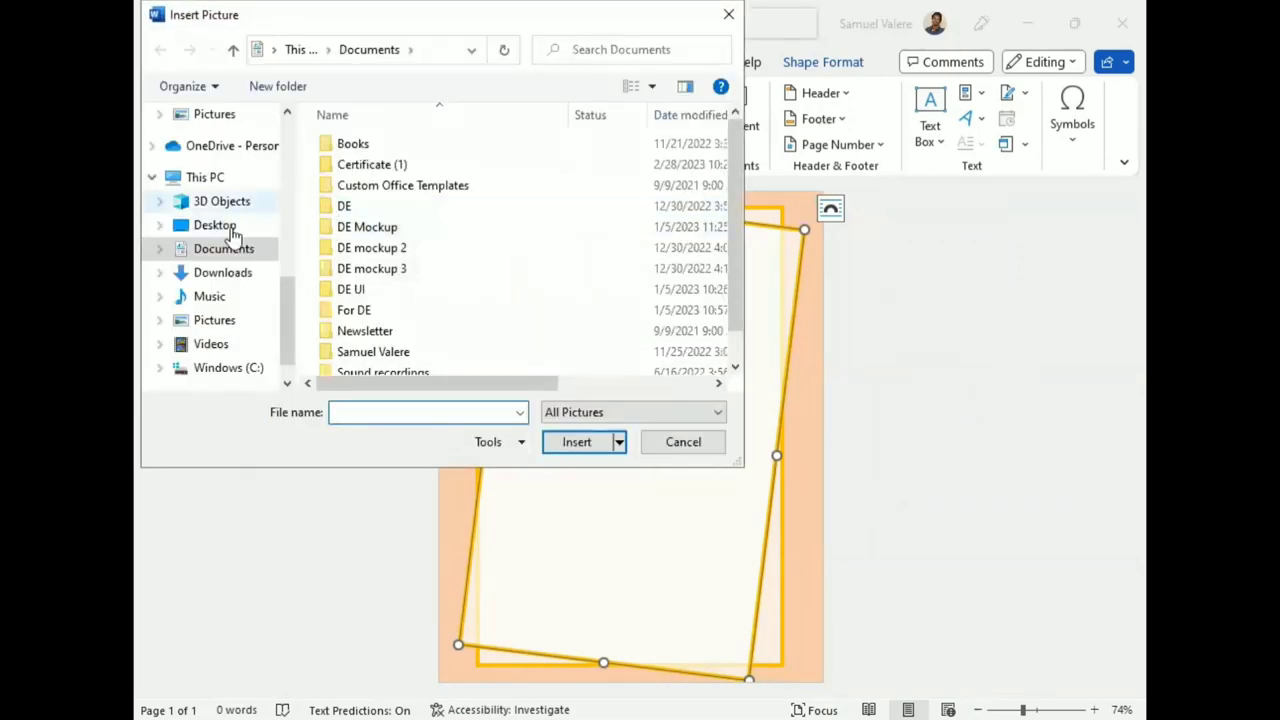
{"action": "scroll", "coordinate": [230, 272], "scroll_direction": "up", "scroll_amount": 2}
{"action": "scroll", "coordinate": [225, 268], "scroll_direction": "up", "scroll_amount": 1}
{"action": "scroll", "coordinate": [222, 275], "scroll_direction": "up", "scroll_amount": 2}
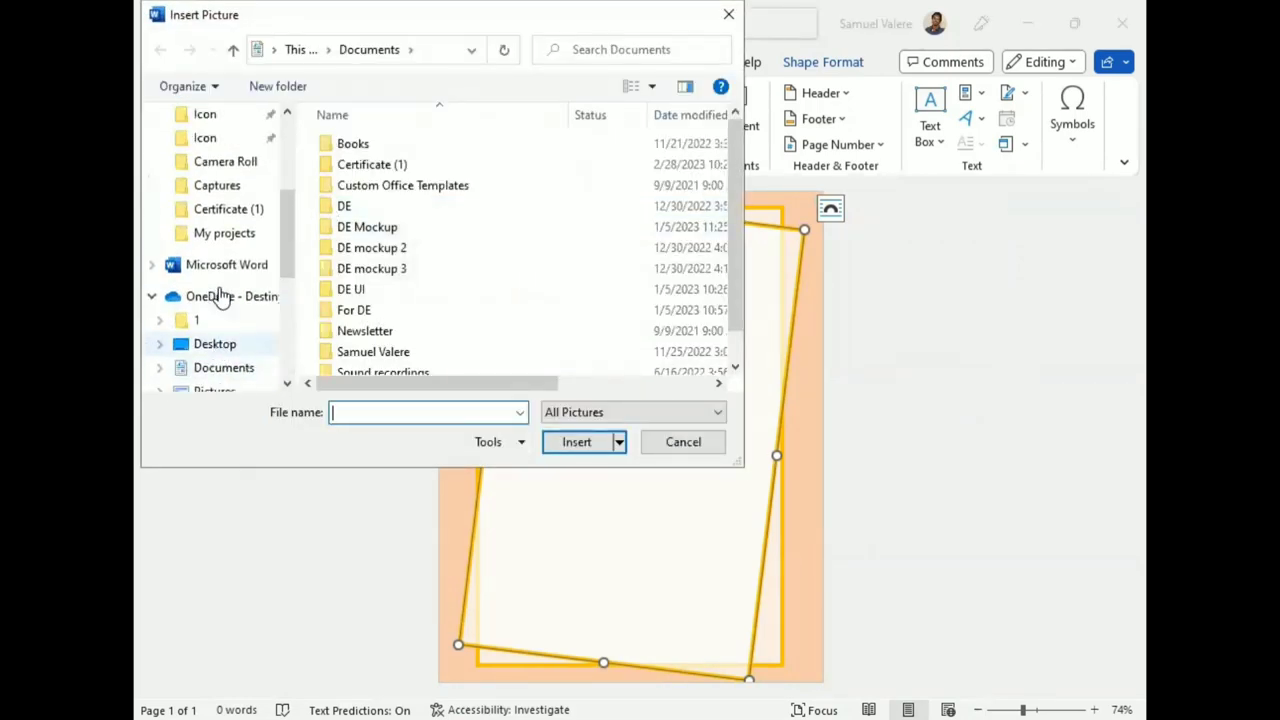
{"action": "scroll", "coordinate": [220, 290], "scroll_direction": "up", "scroll_amount": 2}
{"action": "left_click", "coordinate": [210, 238]}
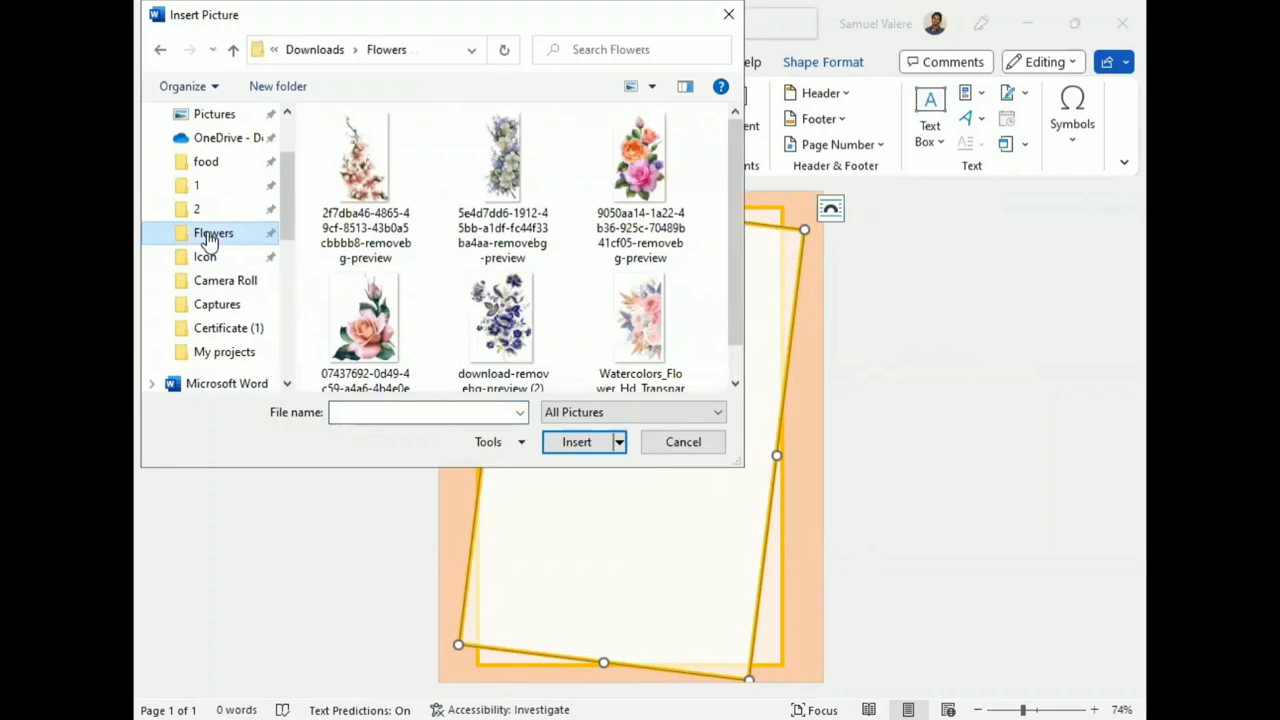
{"action": "left_click", "coordinate": [640, 175]}
{"action": "left_click", "coordinate": [578, 444]}
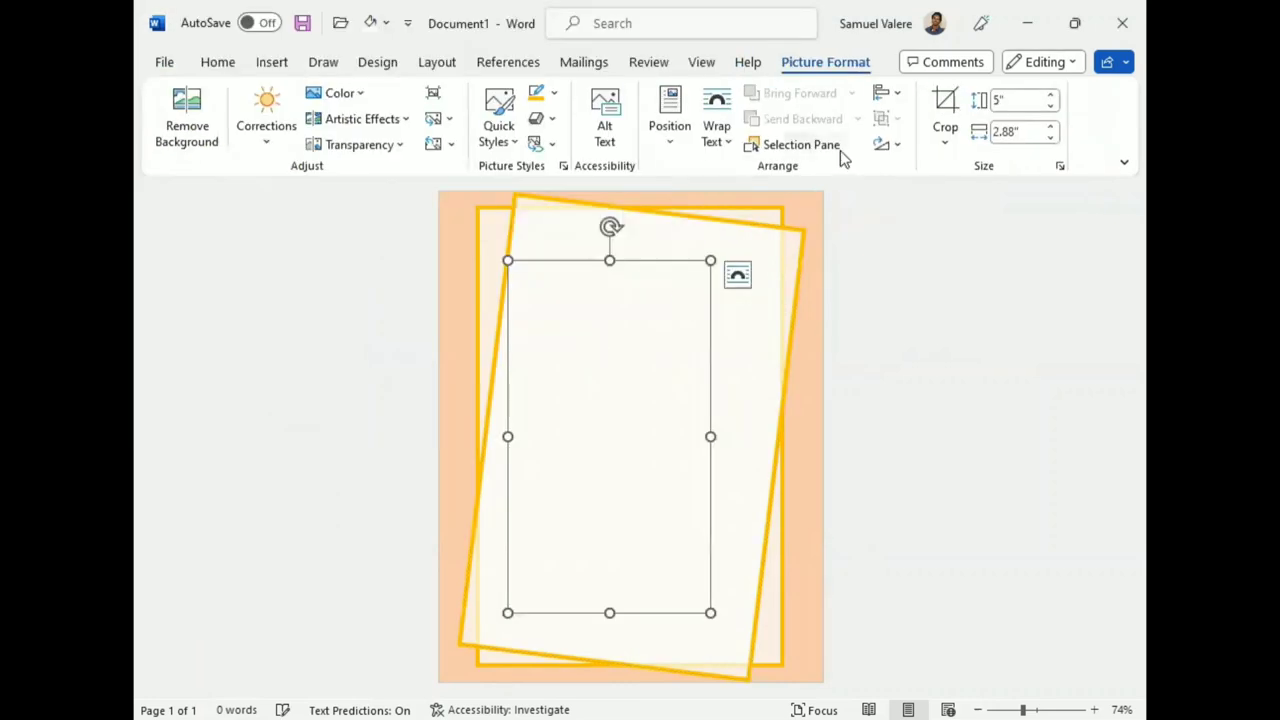
{"action": "left_click", "coordinate": [720, 145]}
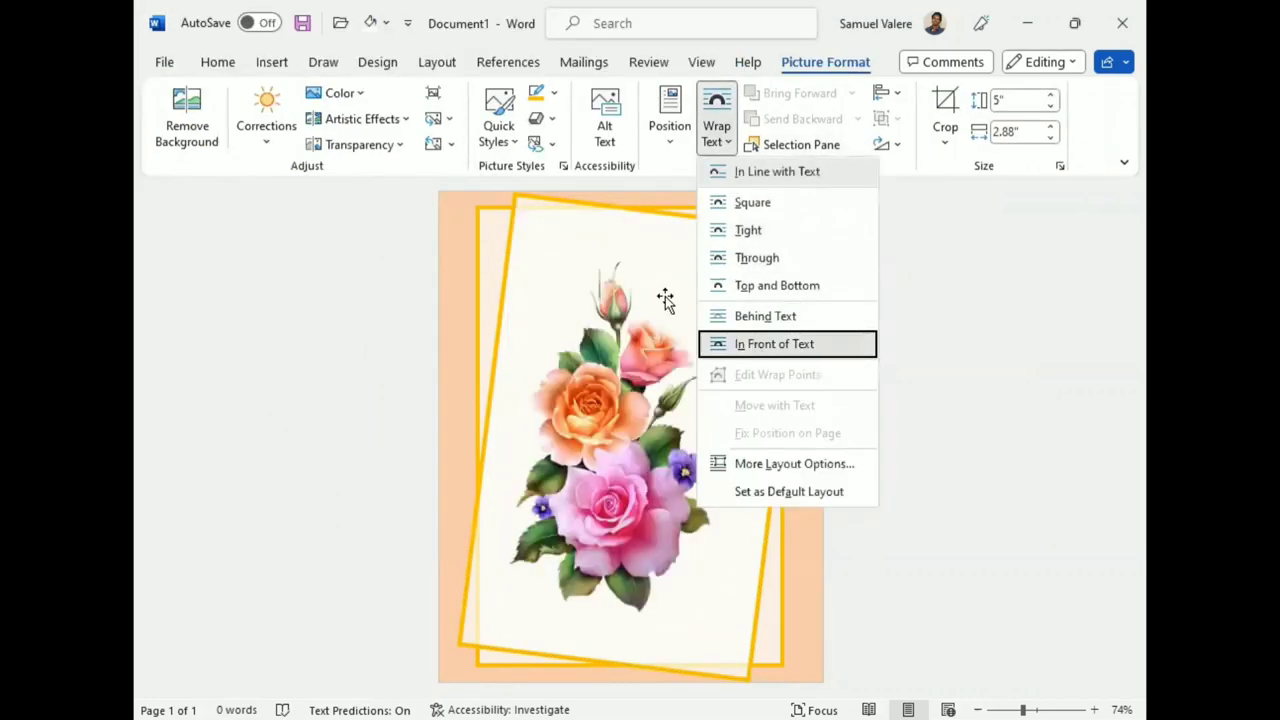
Rotate the roses about 140° and tuck them behind the frame in the bottom-right corner.
{"action": "left_click_drag", "start_coordinate": [623, 226], "coordinate": [750, 592]}
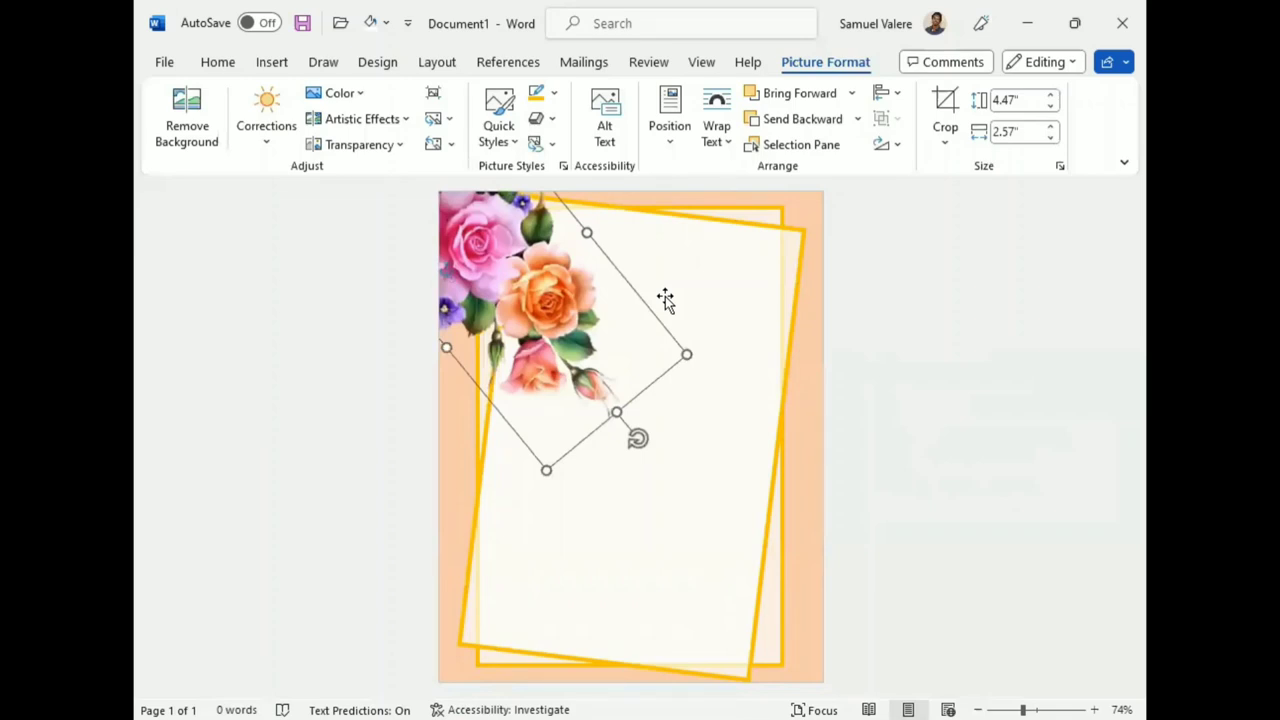
{"action": "left_click", "coordinate": [808, 126]}
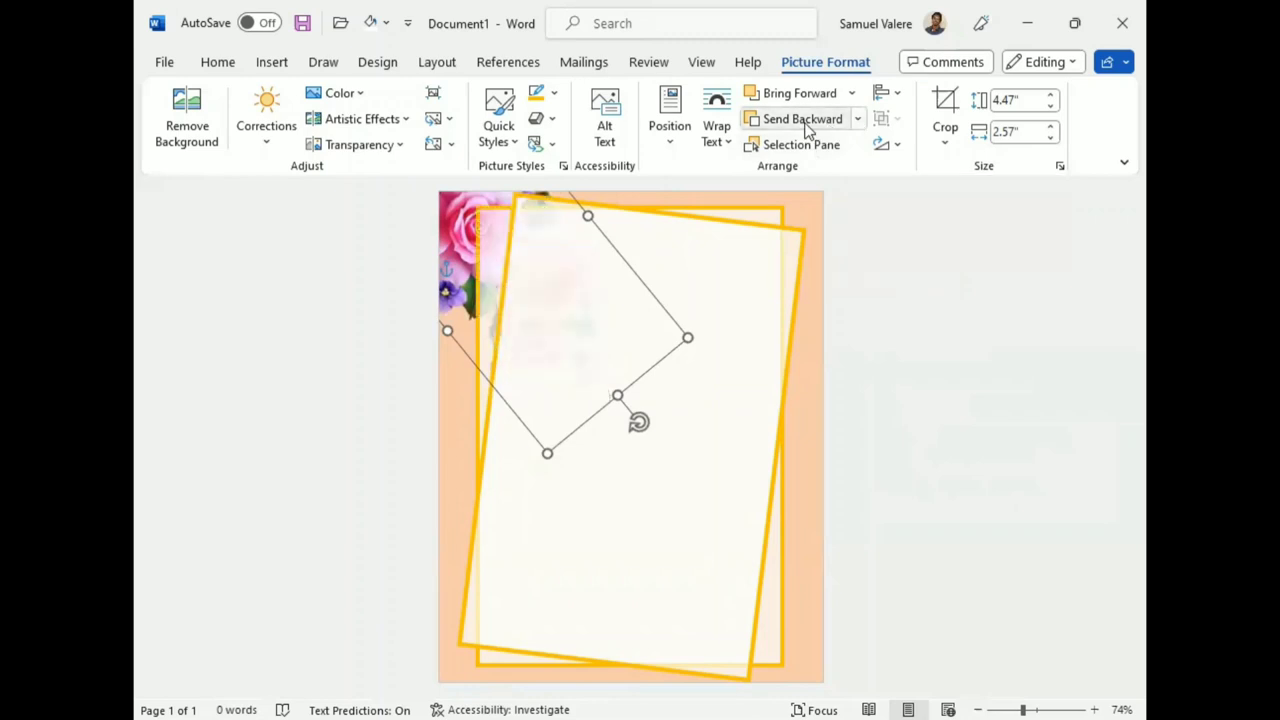
{"action": "key", "text": "ctrl+z"}
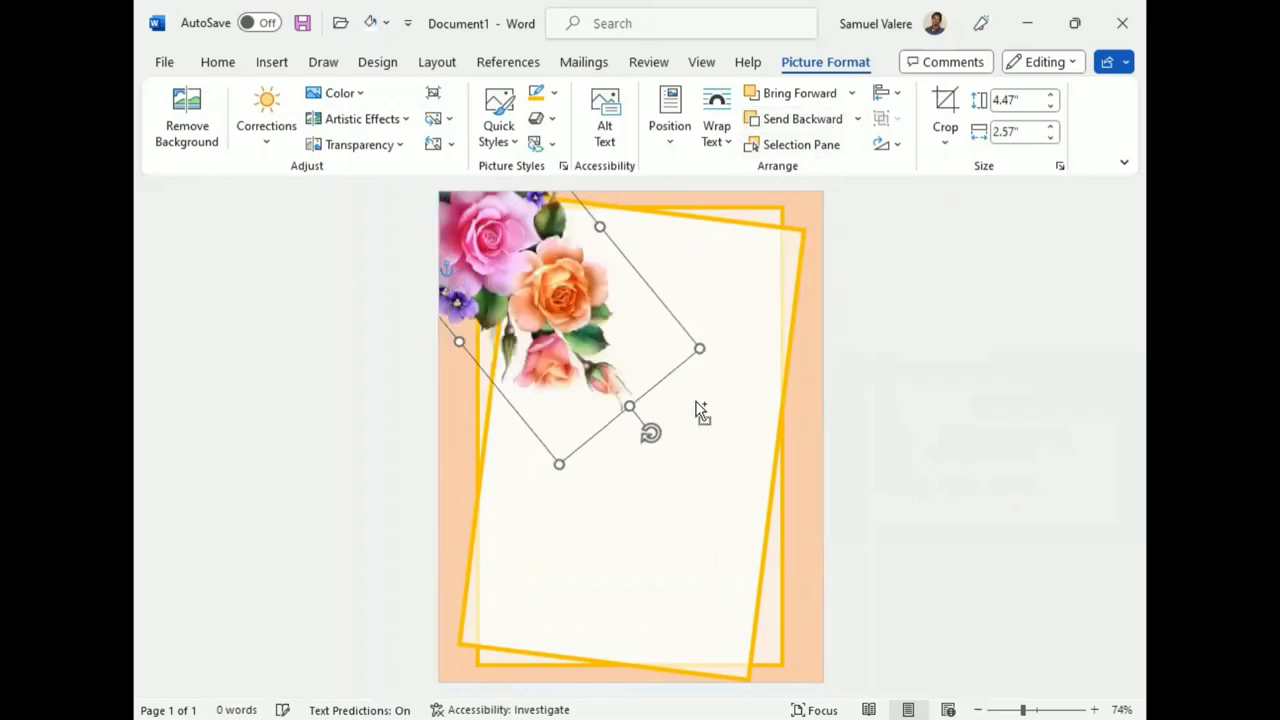
{"action": "key", "text": "ctrl+z"}
{"action": "key", "text": "ctrl+z"}
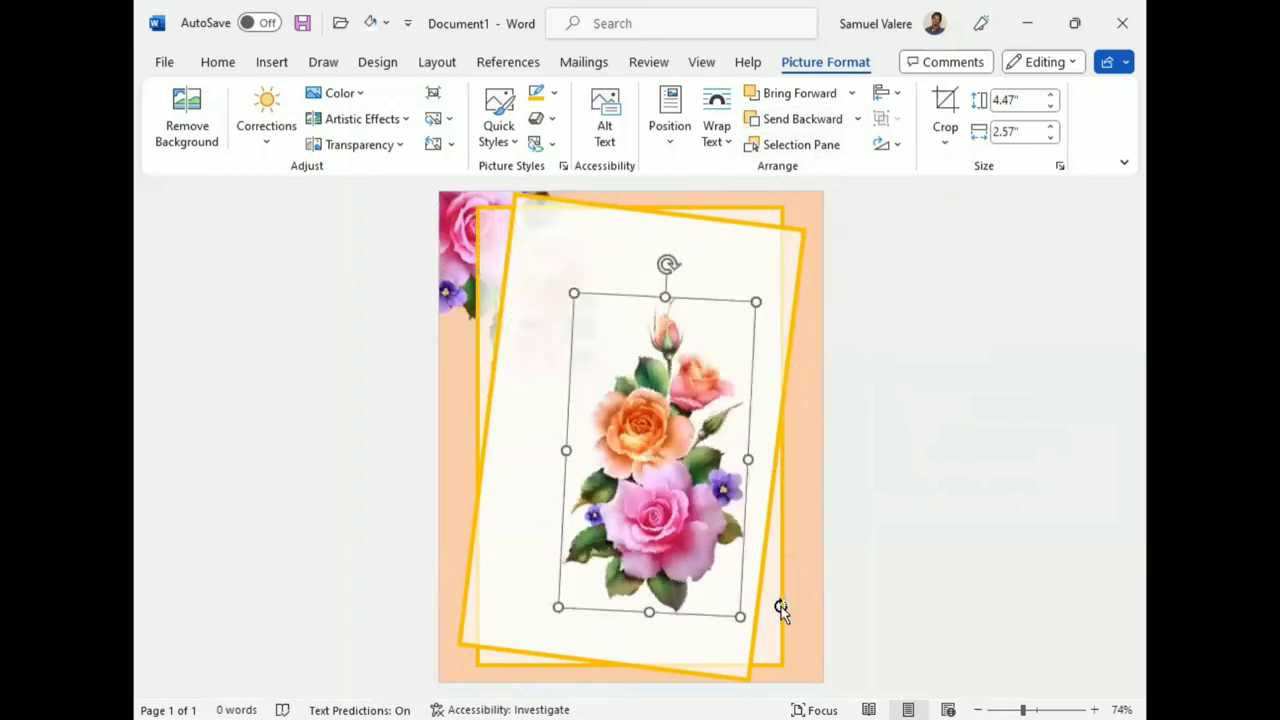
{"action": "key", "text": "ctrl+y"}
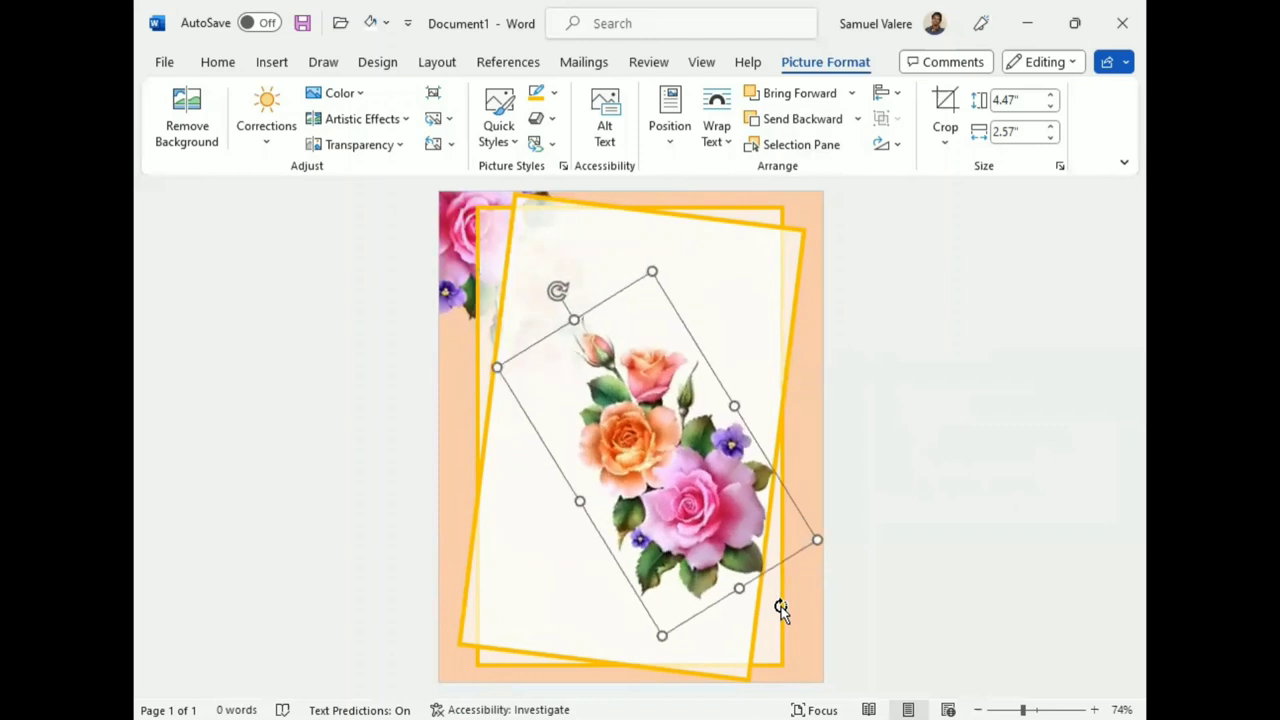
{"action": "left_click_drag", "start_coordinate": [695, 486], "coordinate": [789, 617]}
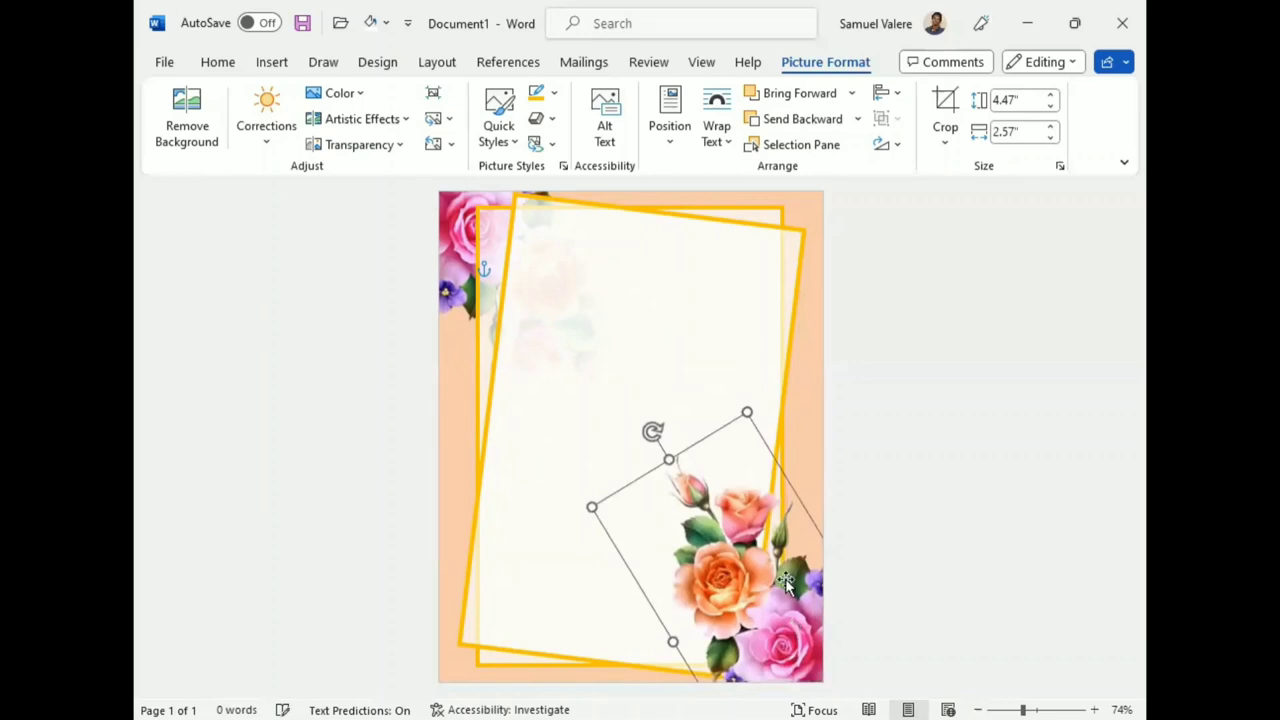
{"action": "left_click", "coordinate": [805, 124]}
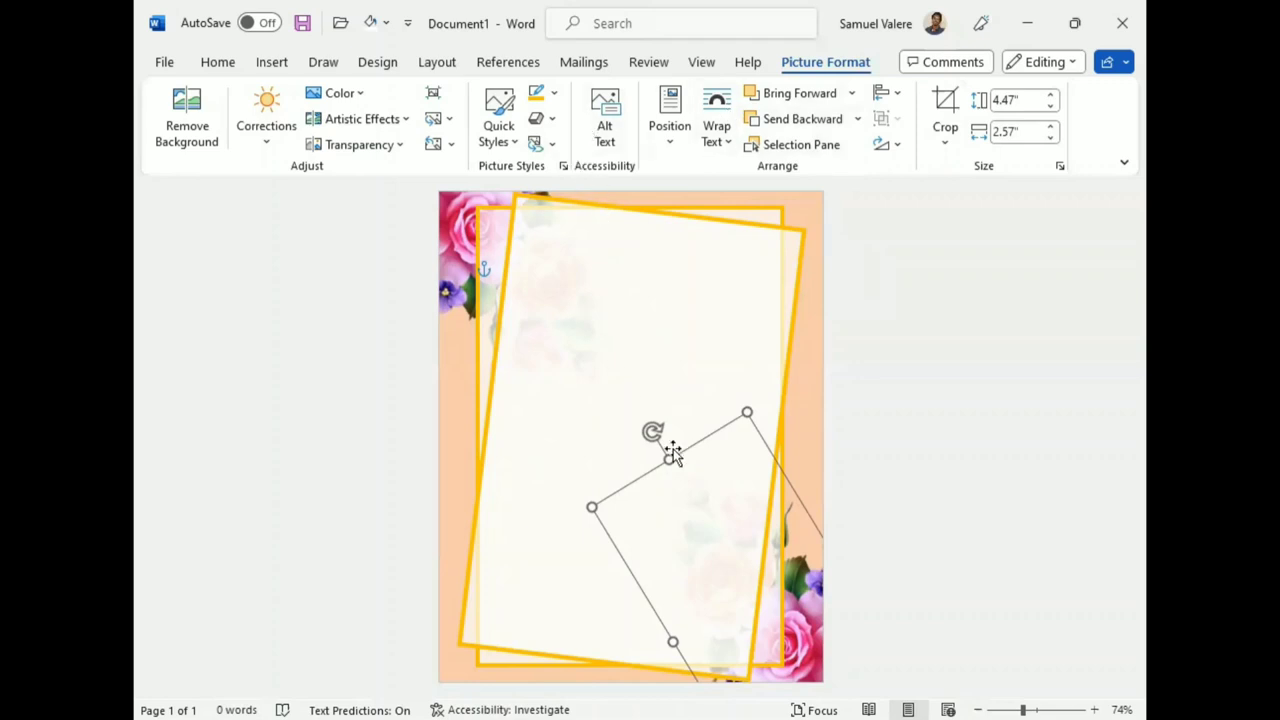
{"action": "left_click_drag", "start_coordinate": [672, 452], "coordinate": [789, 571]}
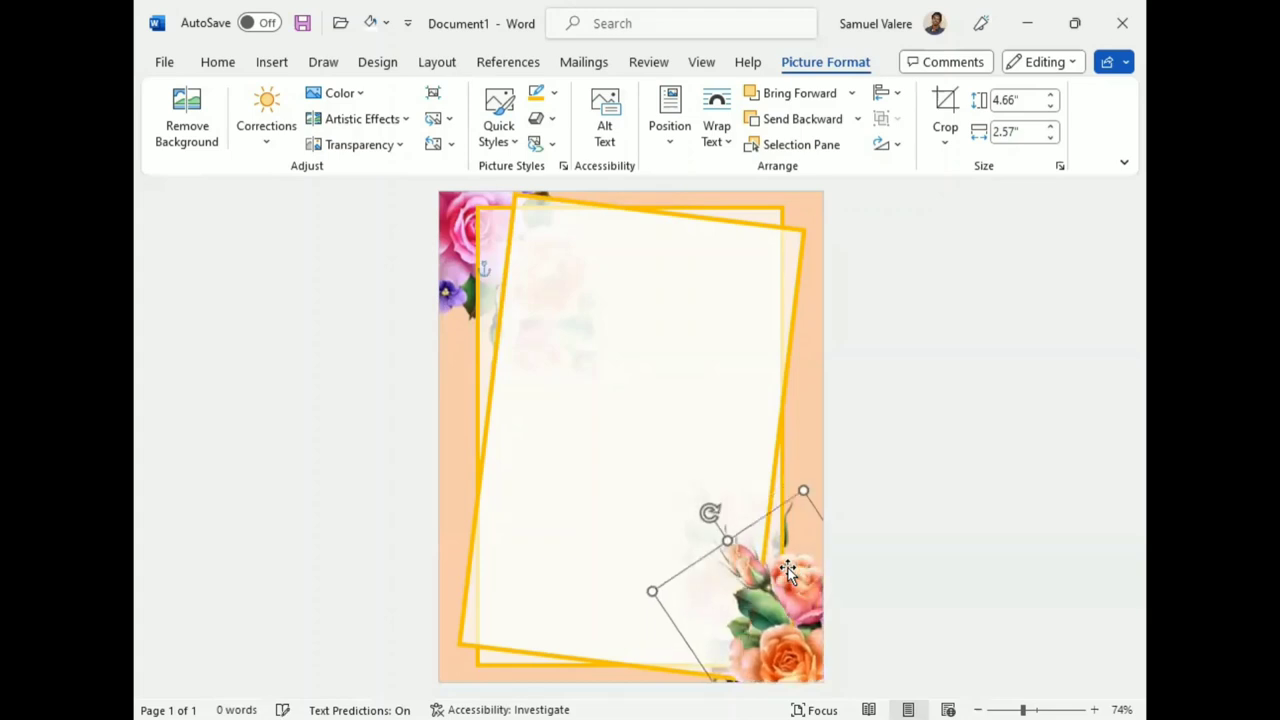
Place a second tilted rose copy in the top-left corner and nudge it into position.
{"action": "mouse_move", "coordinate": [789, 571]}
{"action": "left_mouse_down"}
{"action": "mouse_move", "coordinate": [454, 254]}
{"action": "mouse_move", "coordinate": [677, 590]}
{"action": "left_mouse_up"}
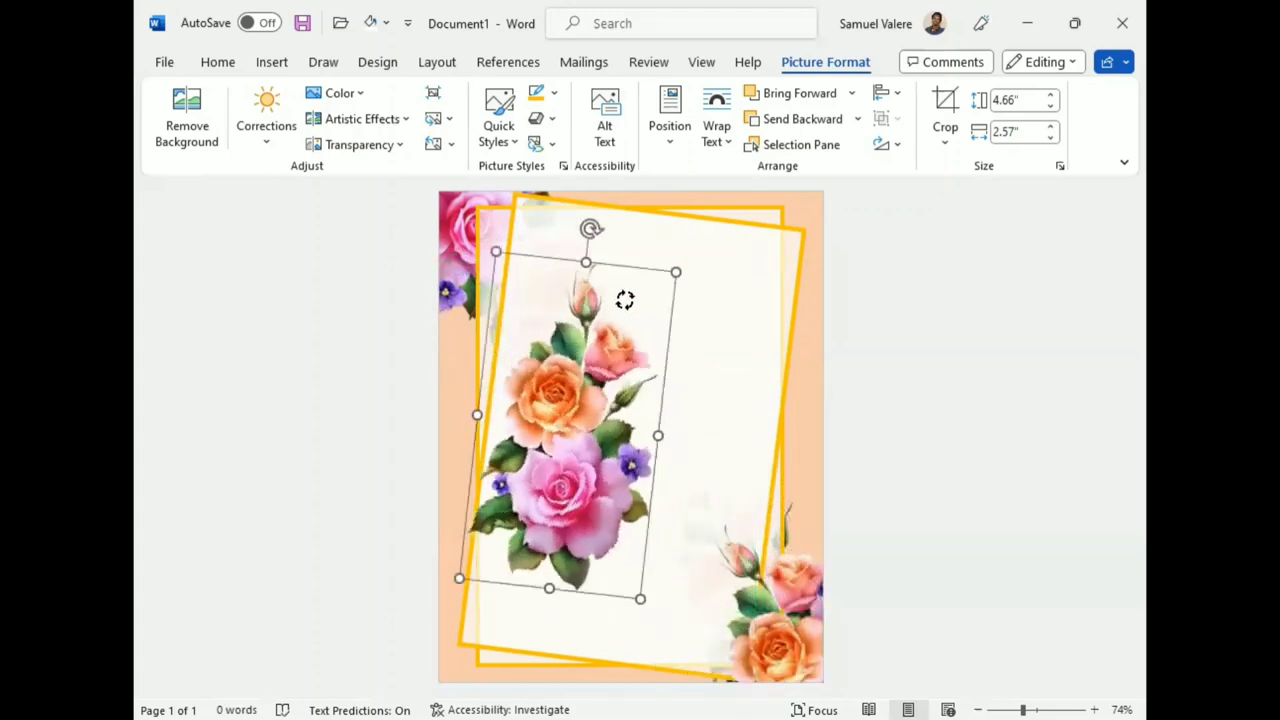
{"action": "left_click_drag", "start_coordinate": [607, 485], "coordinate": [494, 290]}
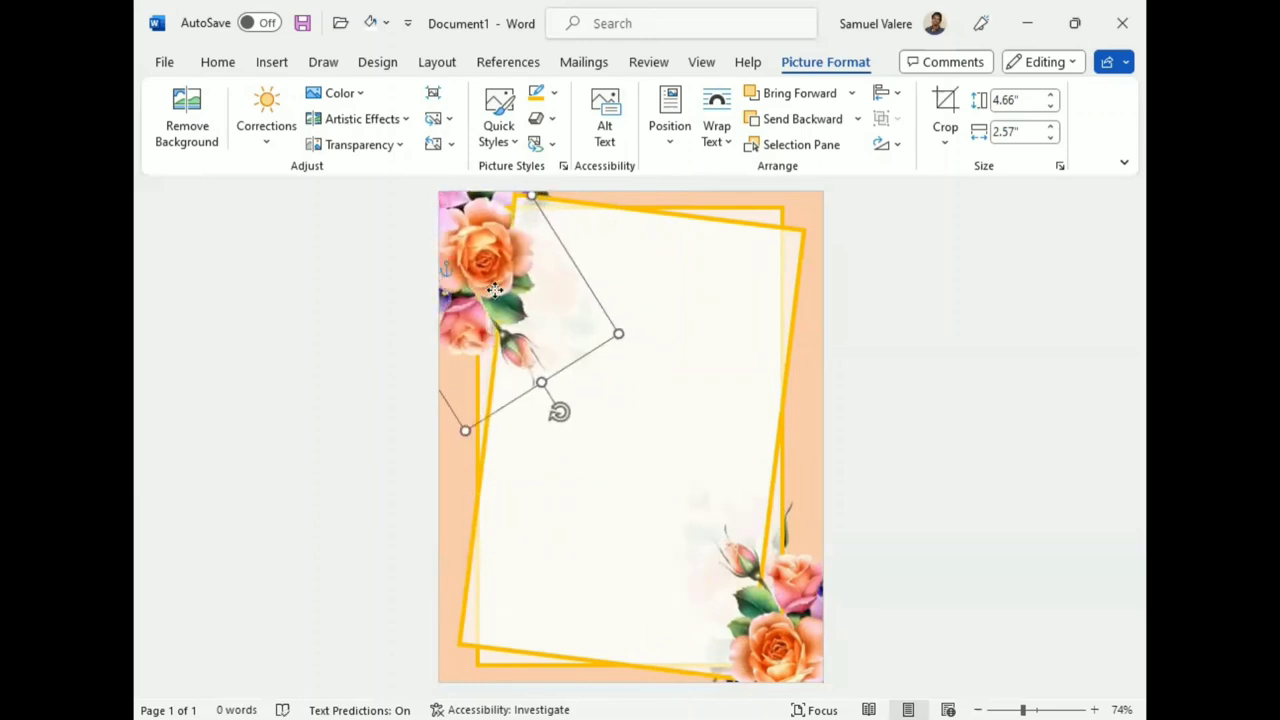
{"action": "key", "text": "Up"}
{"action": "key", "text": "Left"}
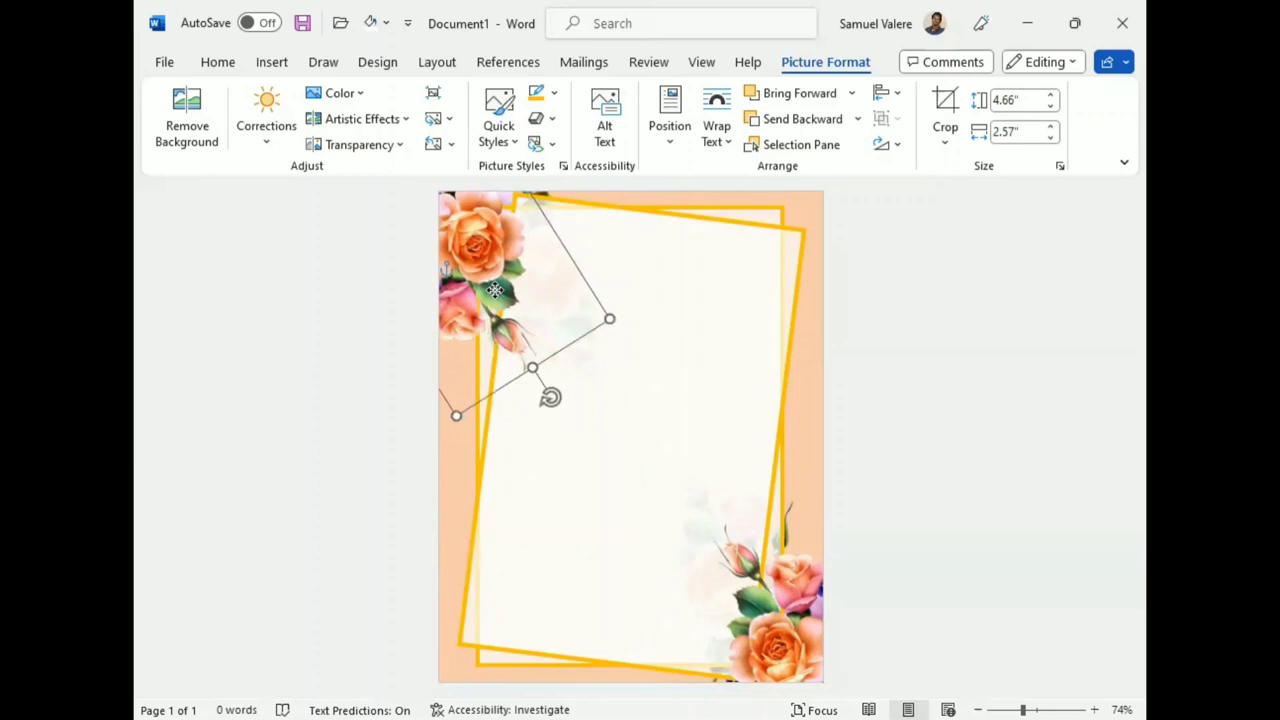
{"action": "key", "text": "Up"}
{"action": "key", "text": "Right"}
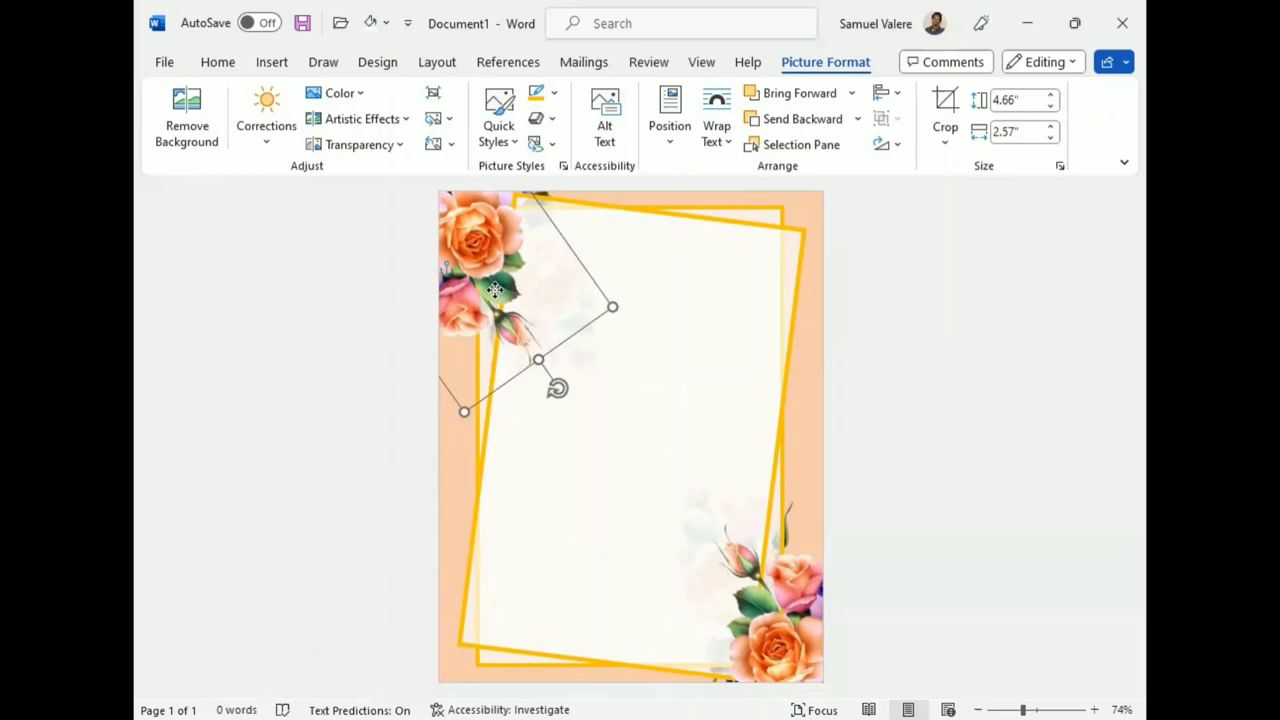
Tilt the bottom-right roses slightly counter-clockwise and nudge them upward.
{"action": "left_click", "coordinate": [768, 590]}
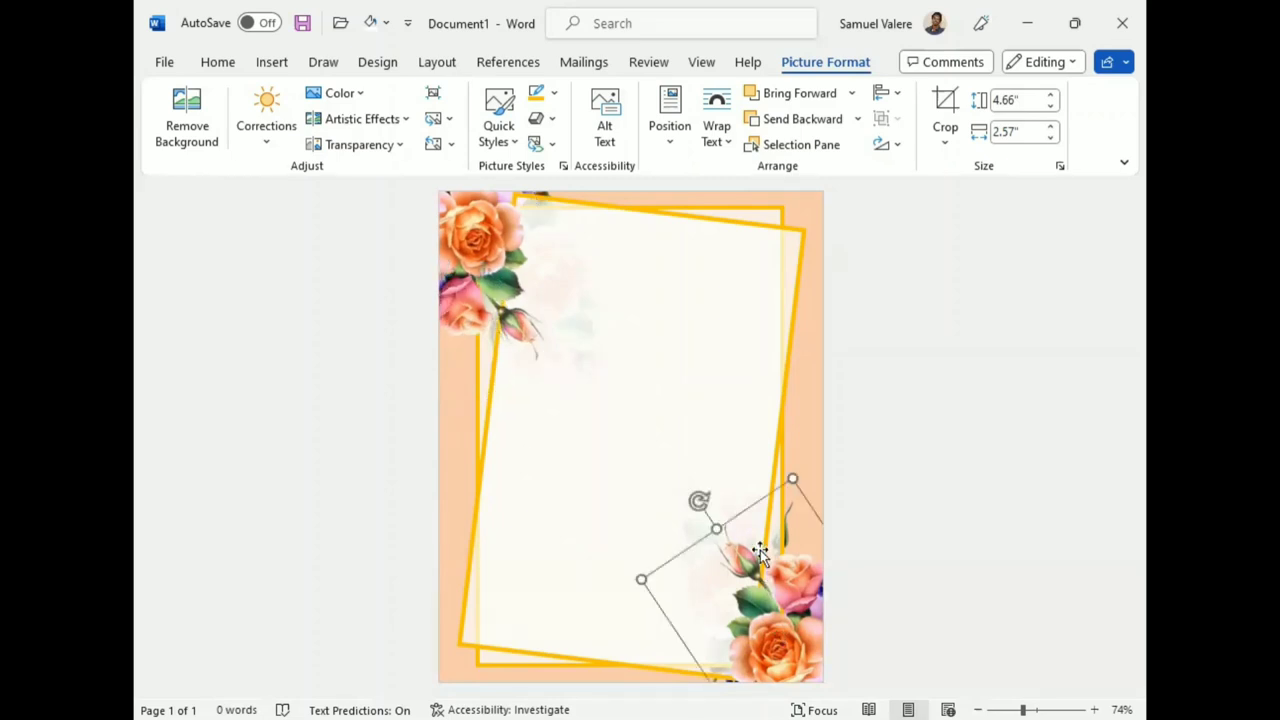
{"action": "key", "text": "ctrl+alt+Left"}
{"action": "key", "text": "ctrl+Up"}
{"action": "key", "text": "ctrl+Up"}
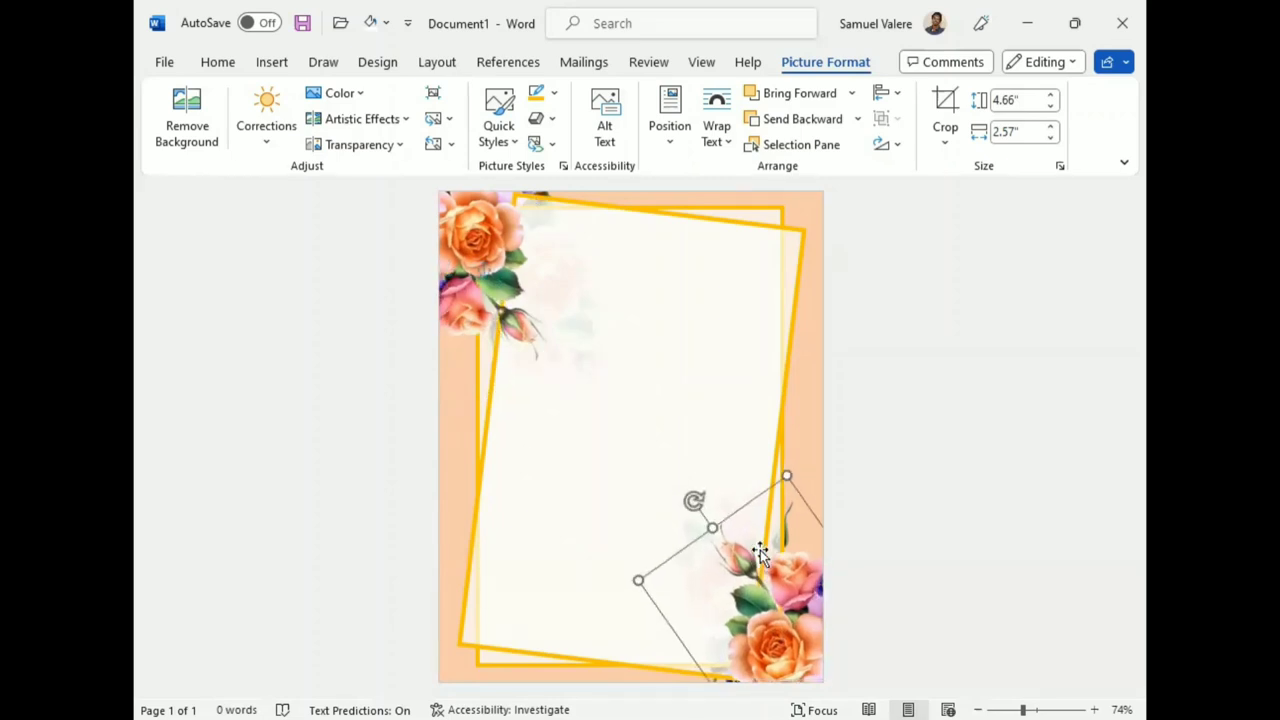
{"action": "key", "text": "ctrl+Up"}
{"action": "key", "text": "ctrl+Up"}
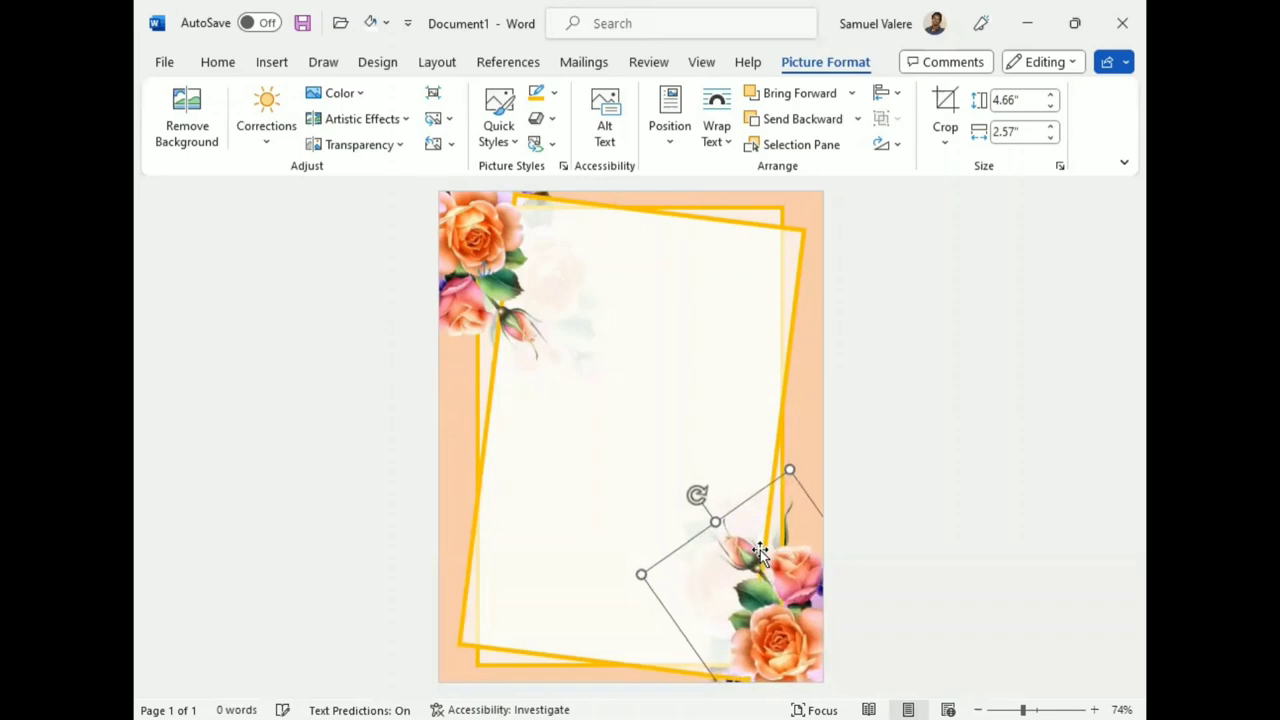
Draw a text box for the family line near the top of the card.
{"action": "left_click", "coordinate": [272, 64]}
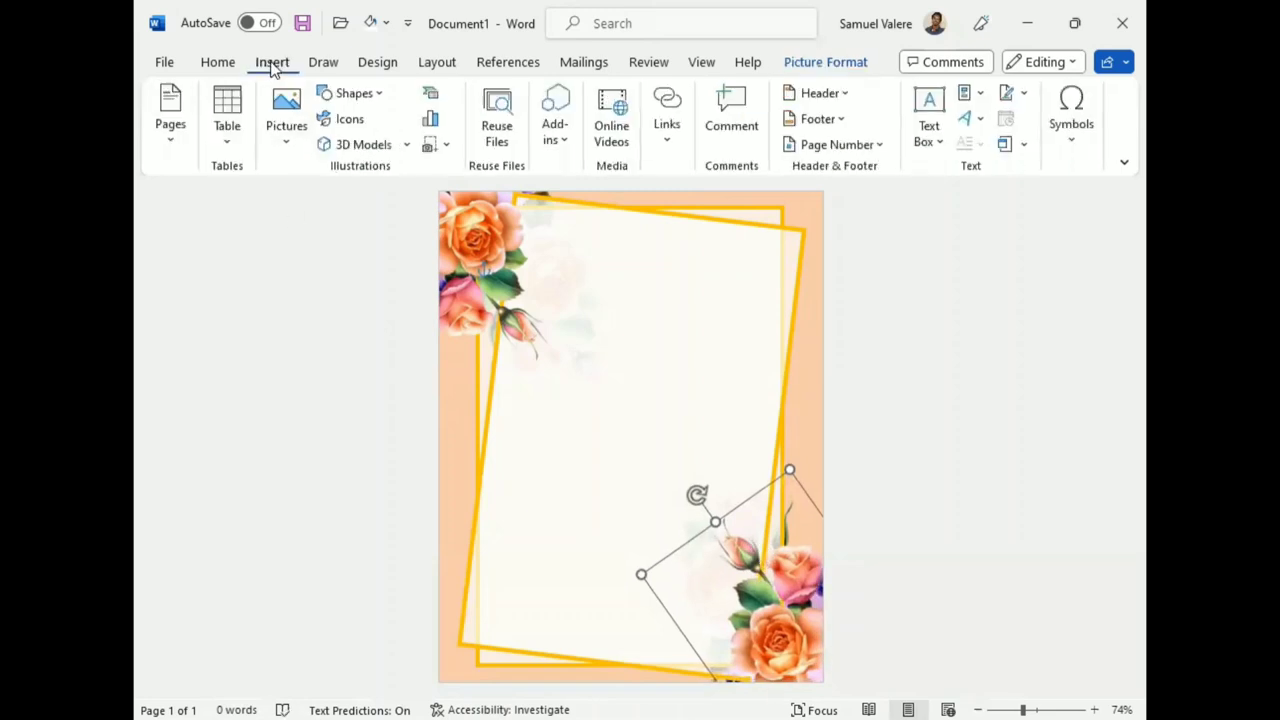
{"action": "left_click", "coordinate": [368, 95]}
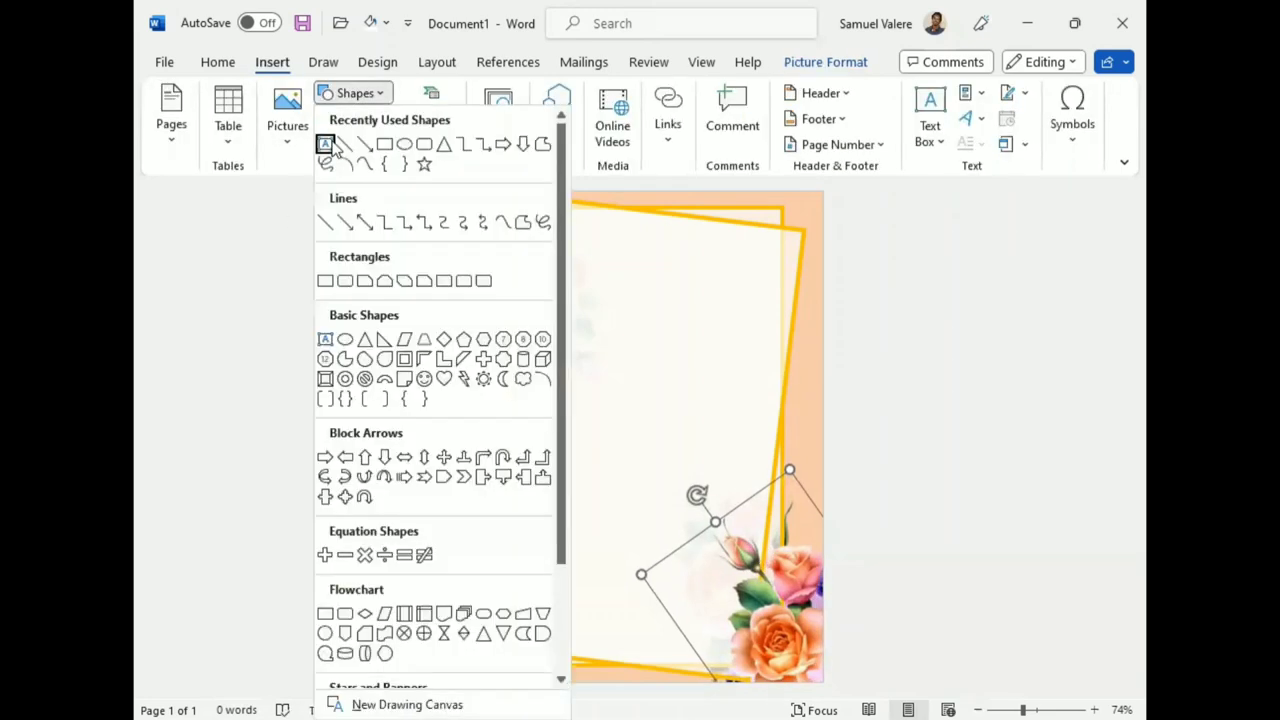
{"action": "left_click", "coordinate": [326, 144]}
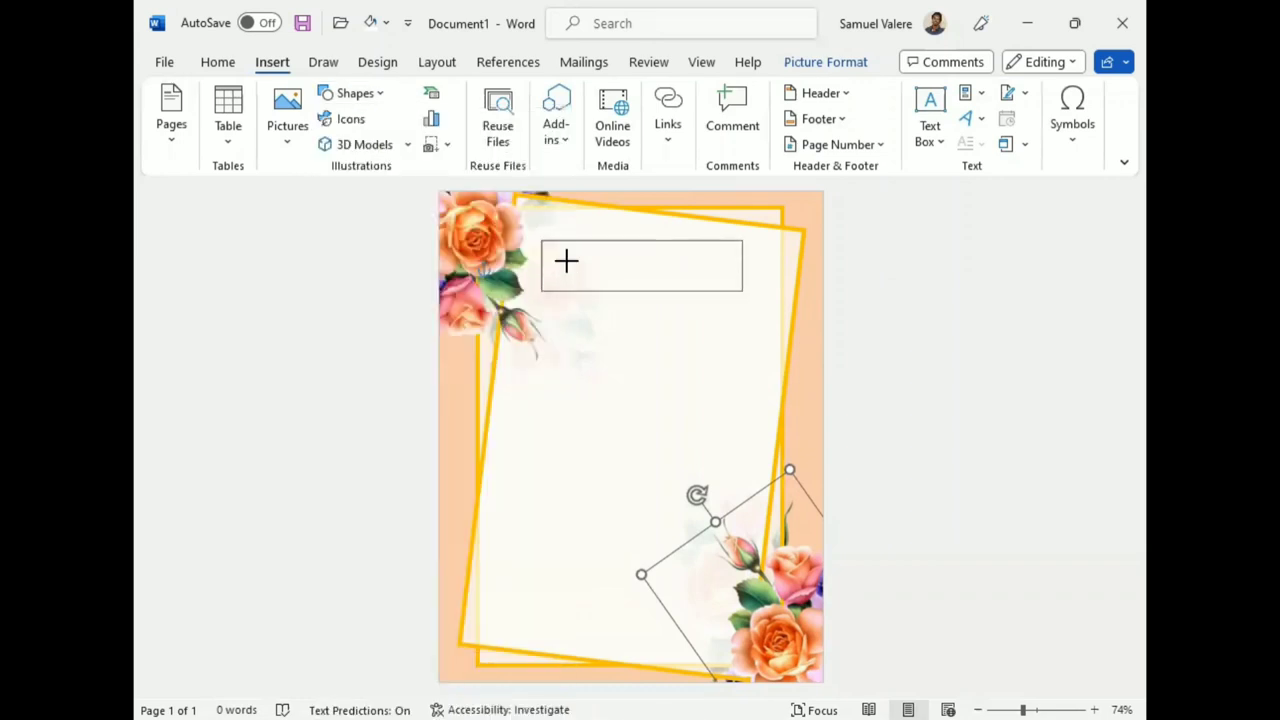
{"action": "left_click_drag", "start_coordinate": [566, 261], "coordinate": [736, 285]}
{"action": "type", "text": "Together with their families"}
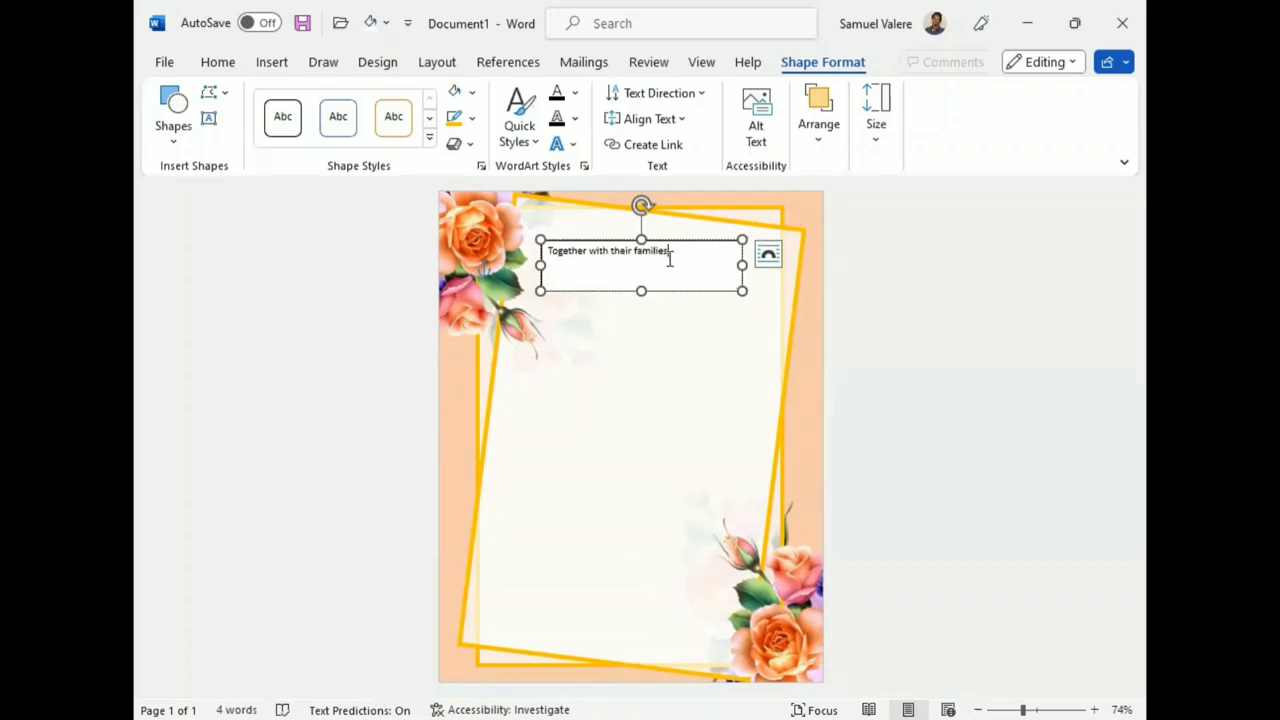
{"action": "left_click_drag", "start_coordinate": [673, 253], "coordinate": [565, 248]}
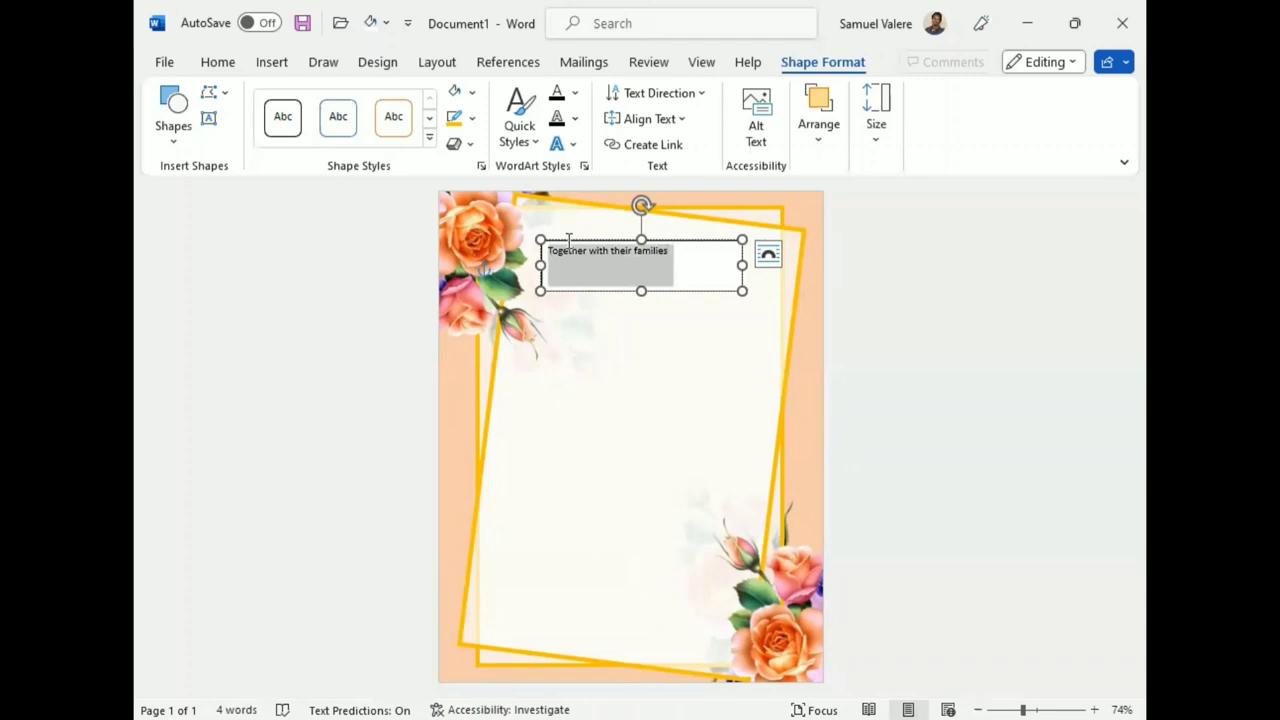
Format the family line in Times New Roman, size 12, all capitals.
{"action": "left_click", "coordinate": [217, 62]}
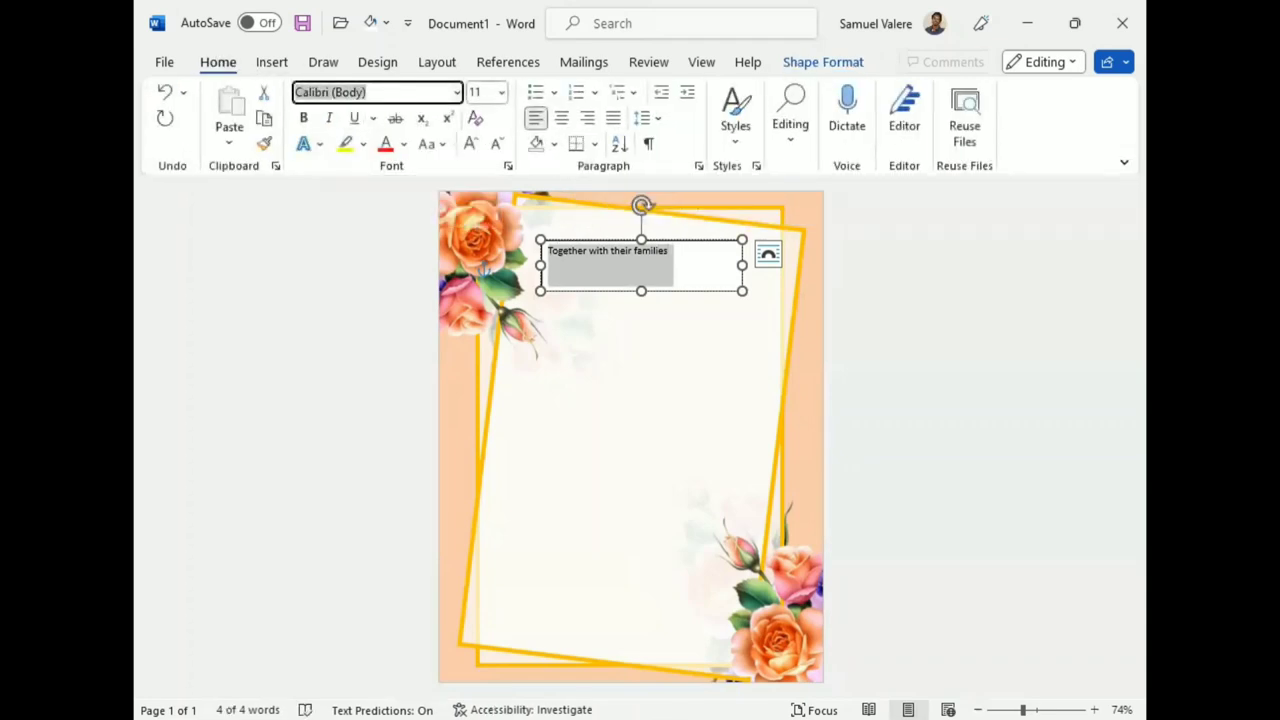
{"action": "type", "text": "Times New Roman"}
{"action": "key", "text": "Return"}
{"action": "left_click", "coordinate": [469, 143]}
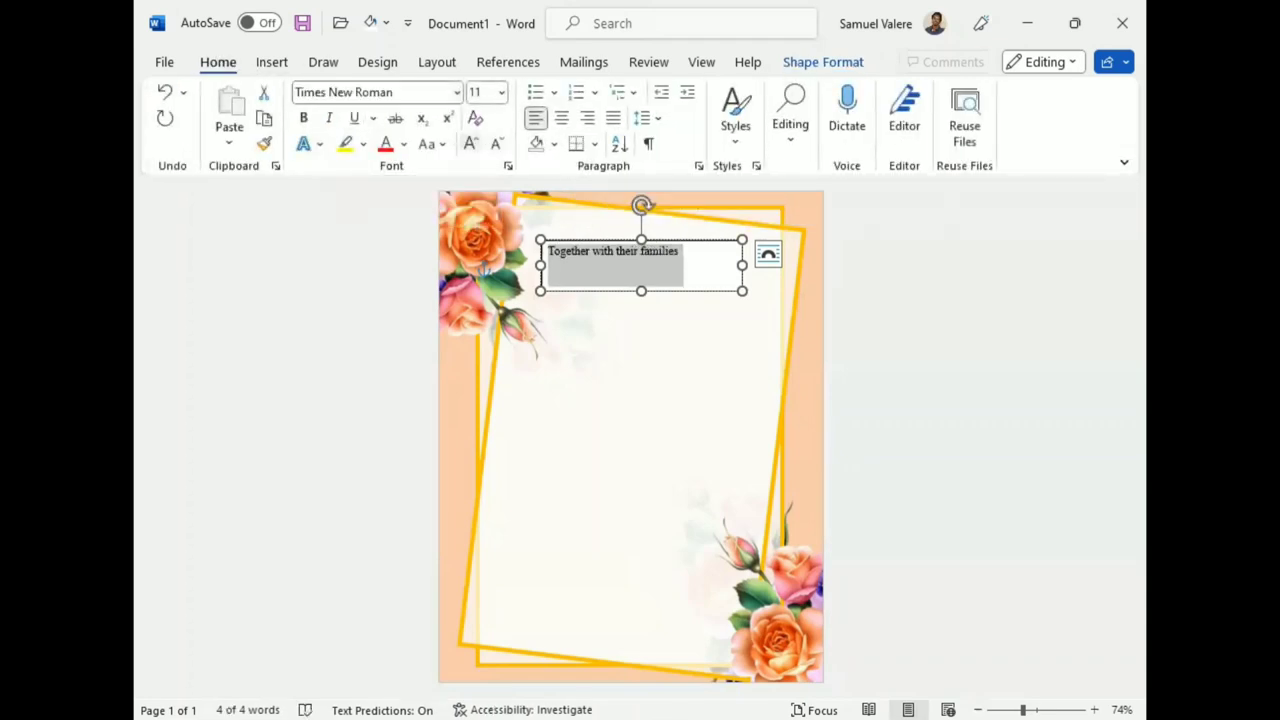
{"action": "left_click", "coordinate": [430, 143]}
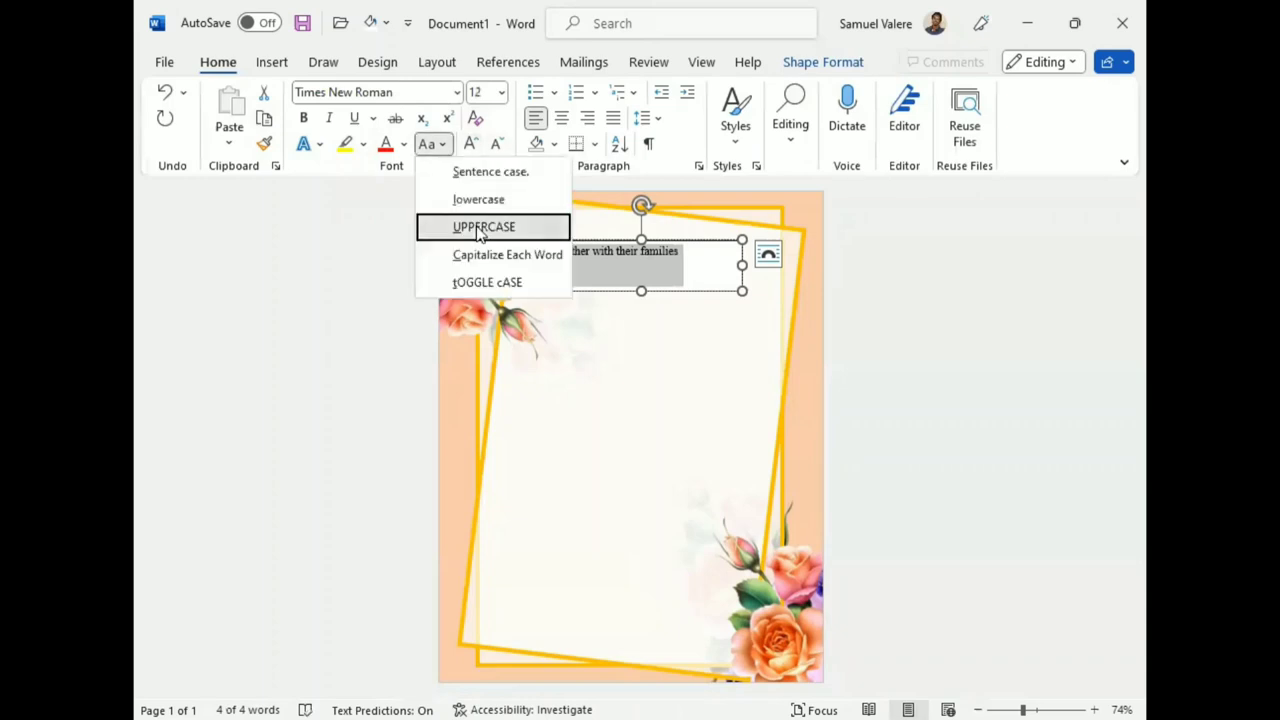
{"action": "left_click", "coordinate": [466, 226]}
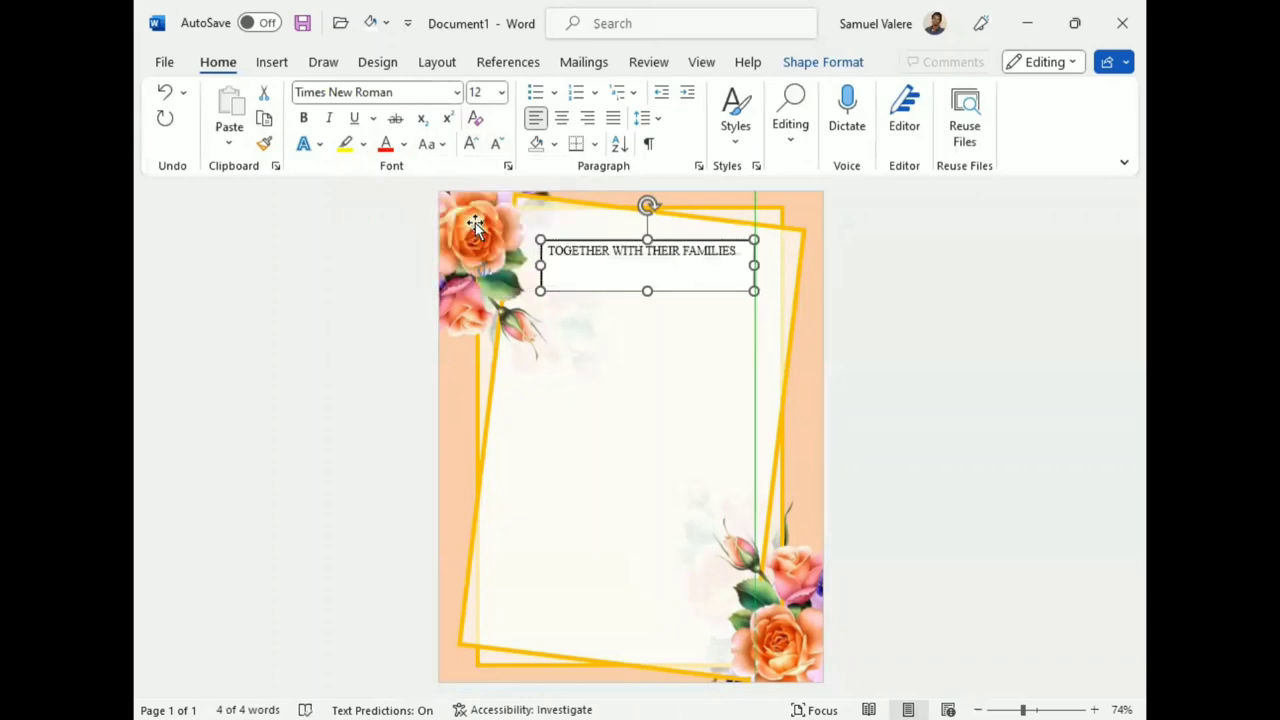
Remove the family line box's fill and border and nudge it down slightly.
{"action": "left_click", "coordinate": [823, 60]}
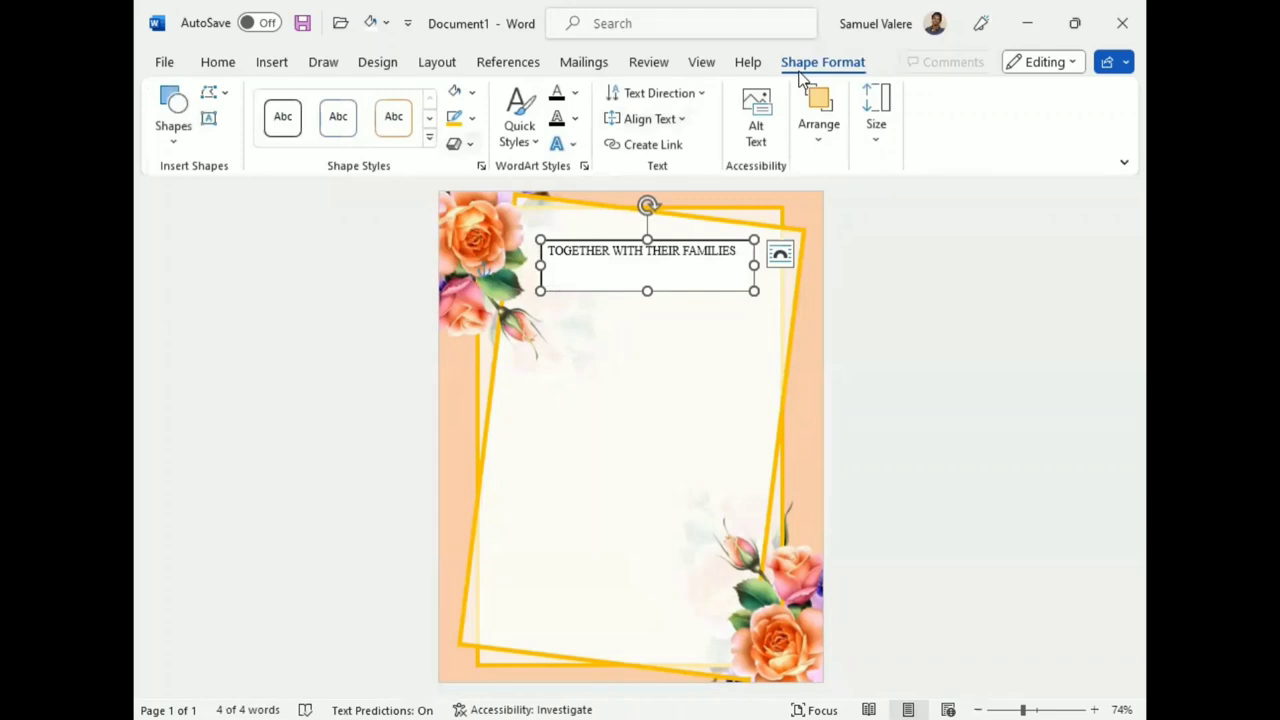
{"action": "left_click", "coordinate": [471, 92]}
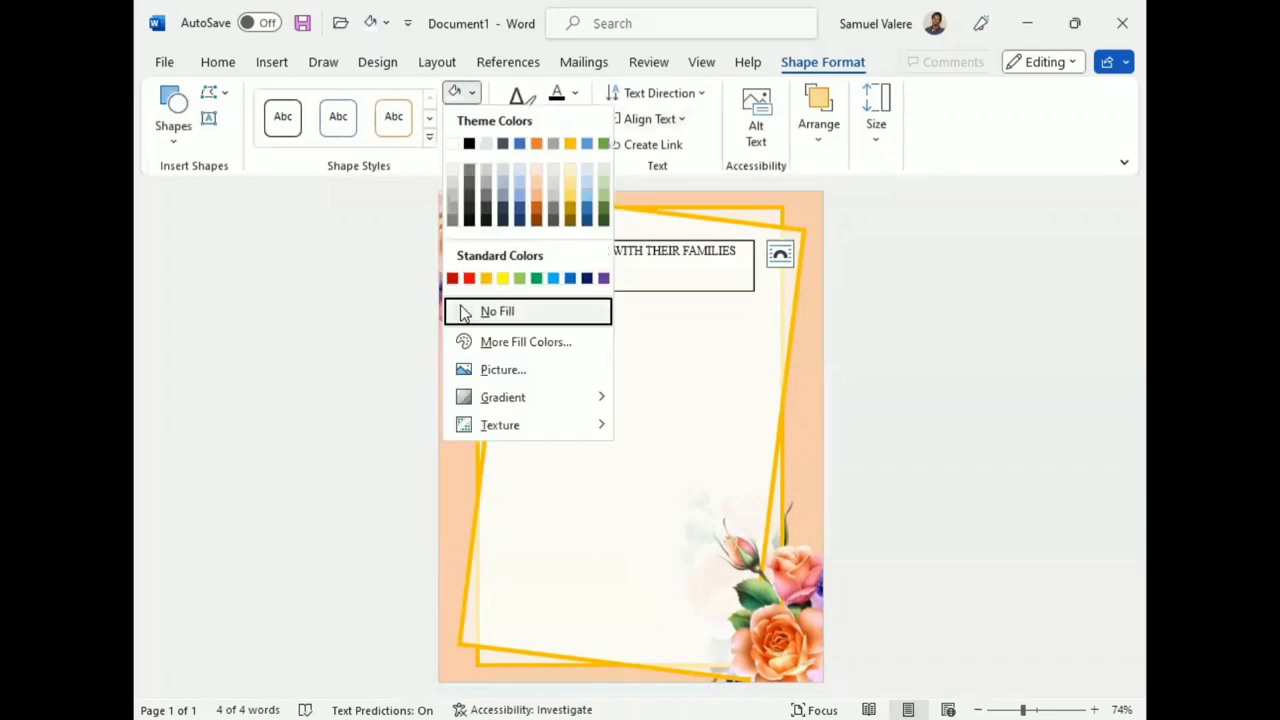
{"action": "left_click", "coordinate": [471, 118]}
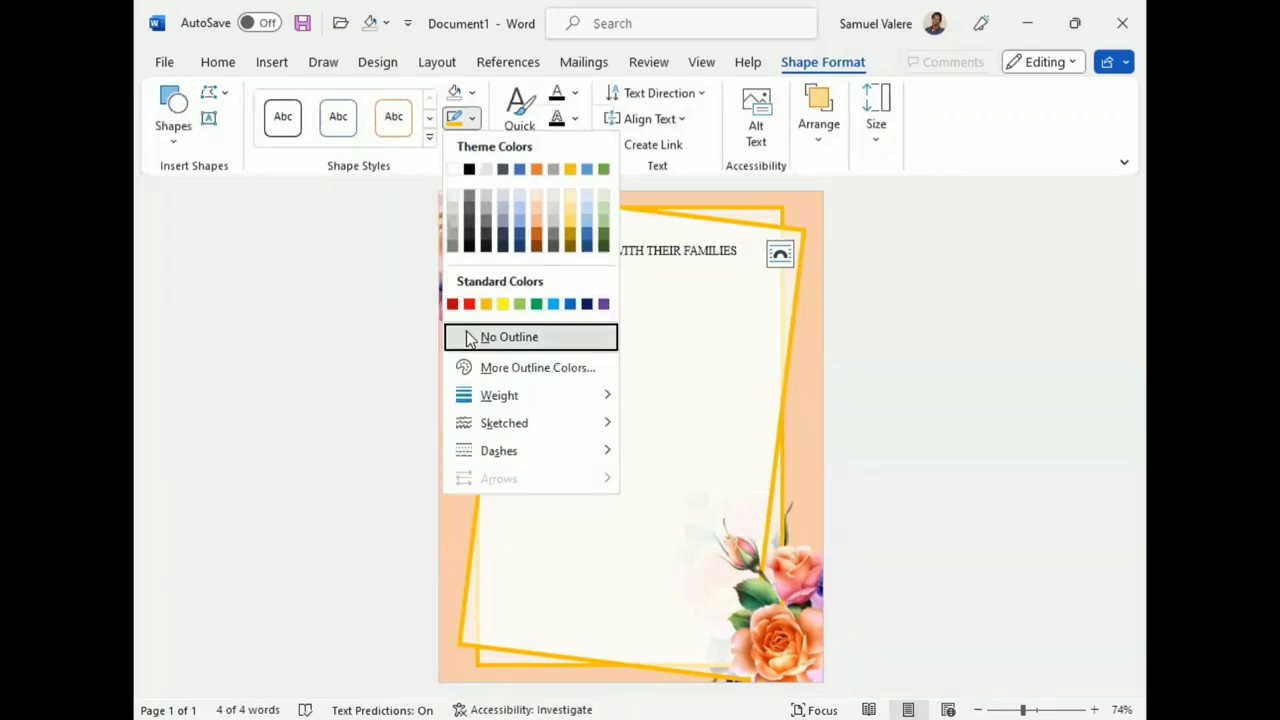
{"action": "left_click", "coordinate": [475, 336]}
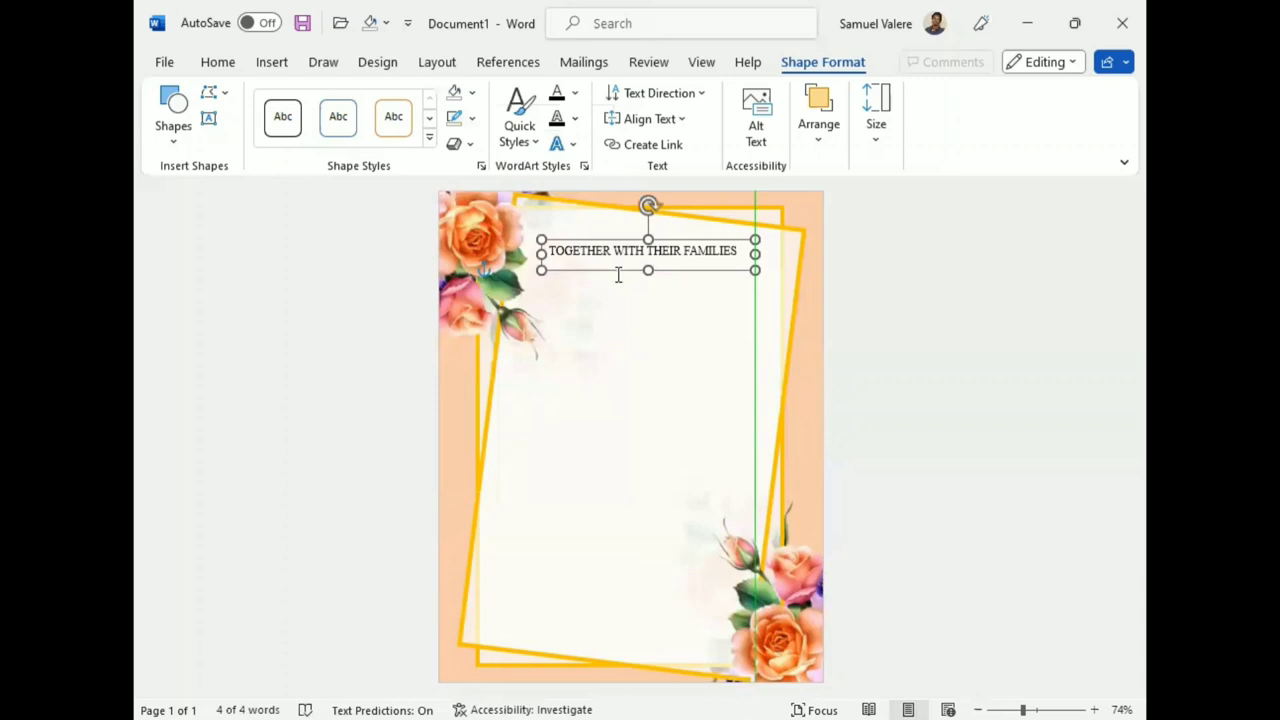
{"action": "left_click", "coordinate": [668, 253]}
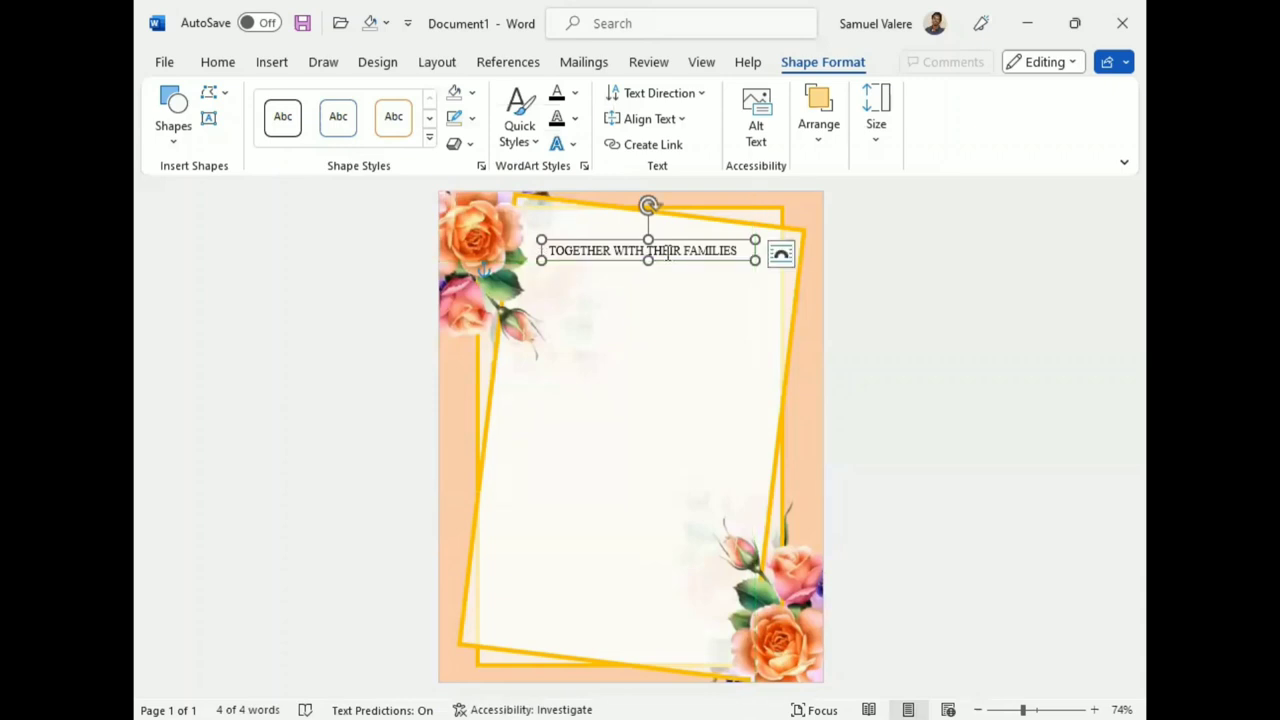
{"action": "key", "text": "Down"}
{"action": "key", "text": "Down"}
{"action": "key", "text": "Down"}
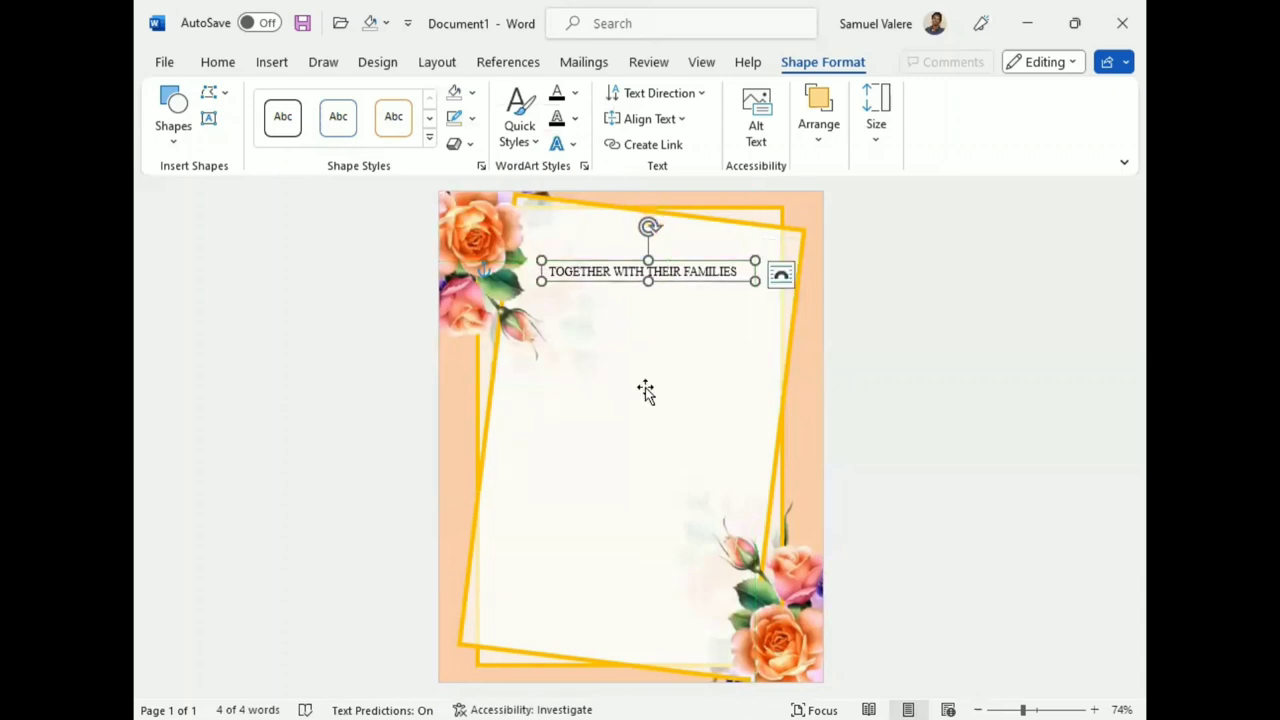
Draw a text box below the family line and type 'Bride'.
{"action": "left_click", "coordinate": [211, 121]}
{"action": "left_click_drag", "start_coordinate": [552, 306], "coordinate": [735, 405]}
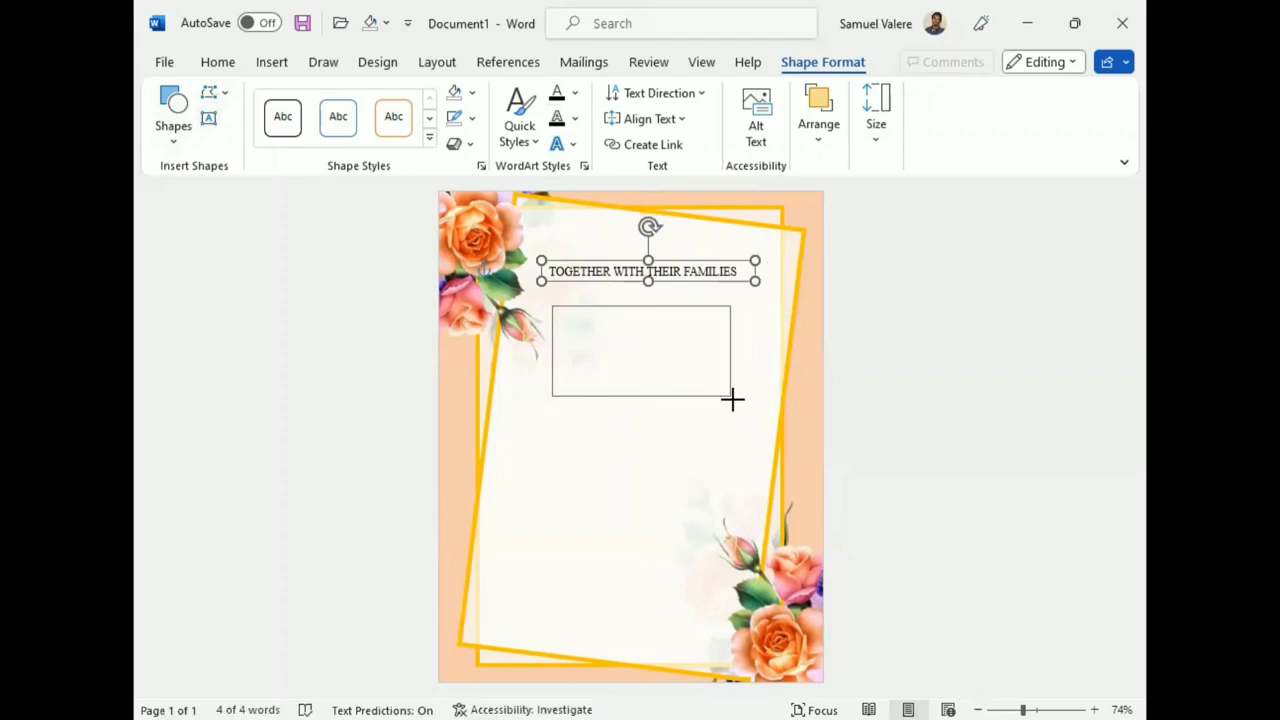
{"action": "type", "text": "Bri"}
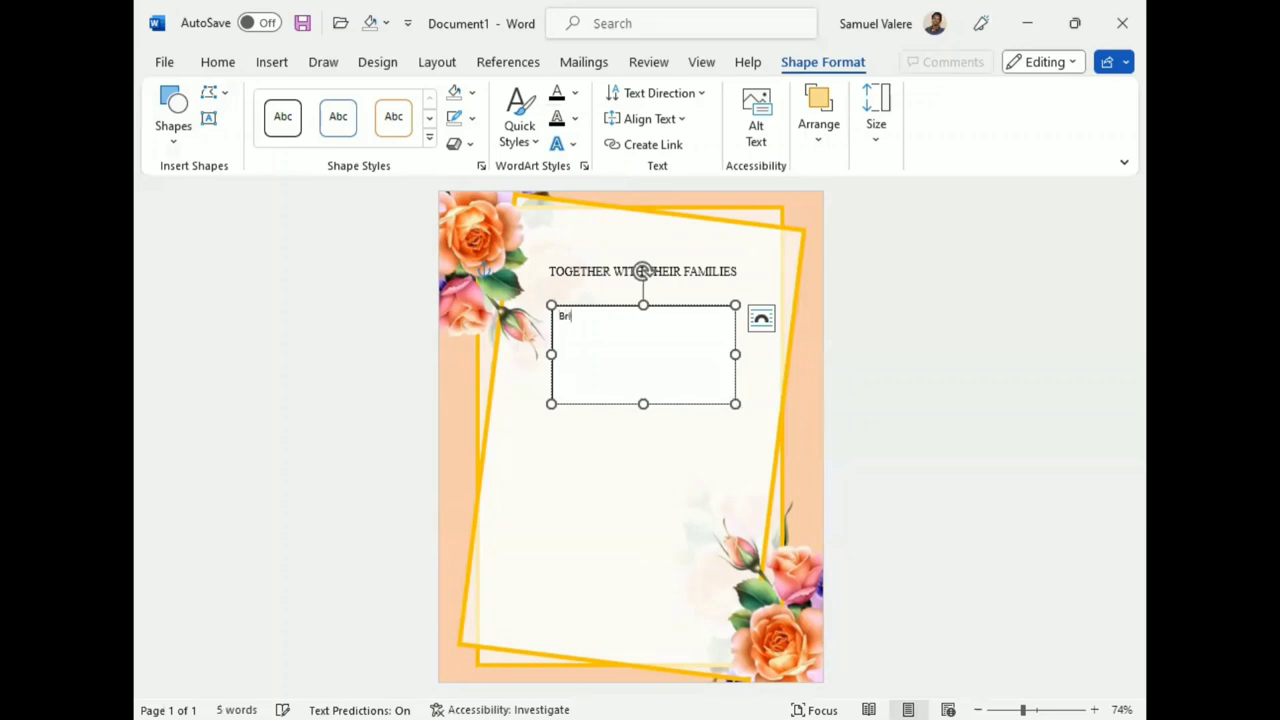
{"action": "type", "text": "th"}
{"action": "key", "text": "BackSpace"}
{"action": "key", "text": "BackSpace"}
{"action": "type", "text": "de"}
Make the word BRIDE uppercase in Baskerville Old Face at size 65.
{"action": "double_click", "coordinate": [553, 314]}
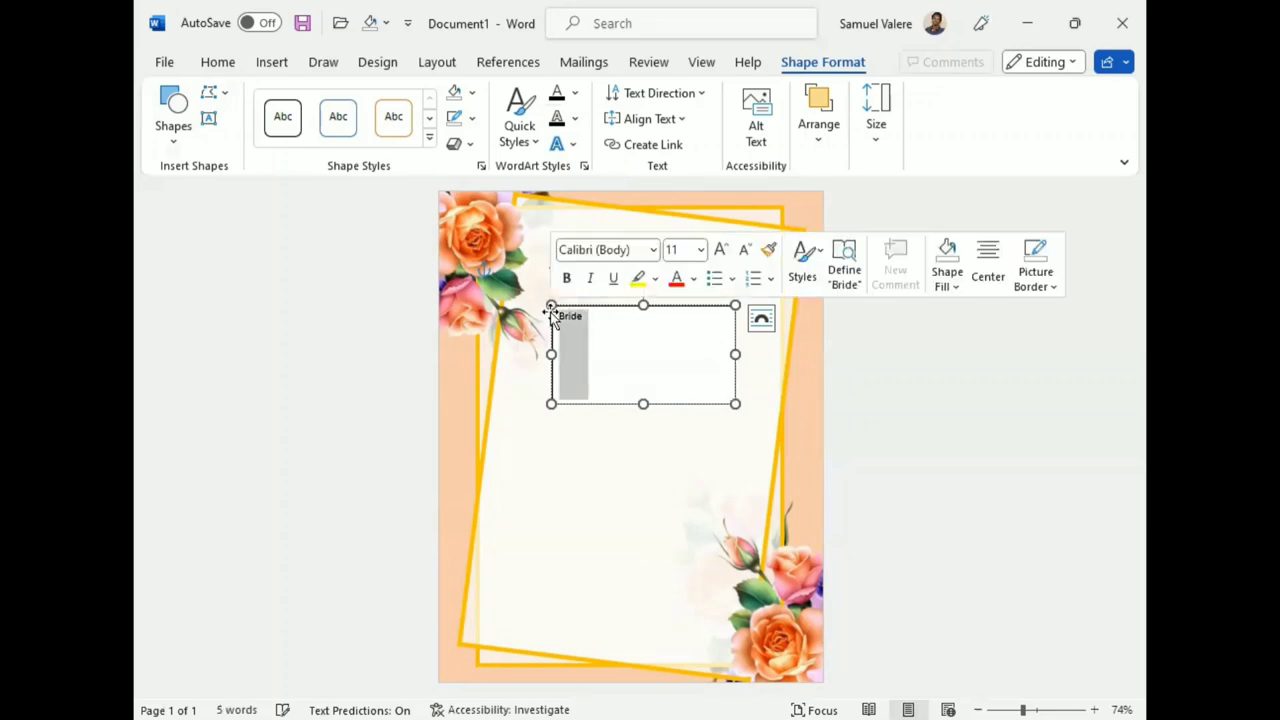
{"action": "left_click", "coordinate": [220, 62]}
{"action": "left_click", "coordinate": [432, 144]}
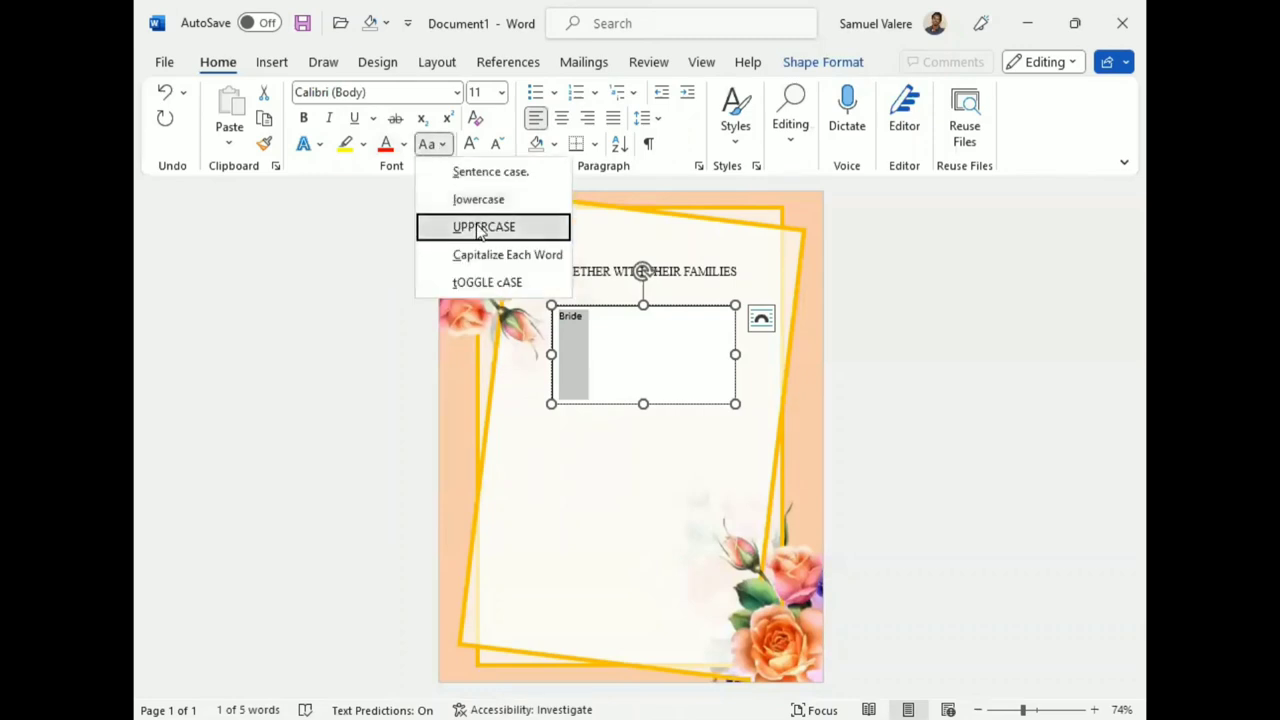
{"action": "left_click", "coordinate": [480, 228]}
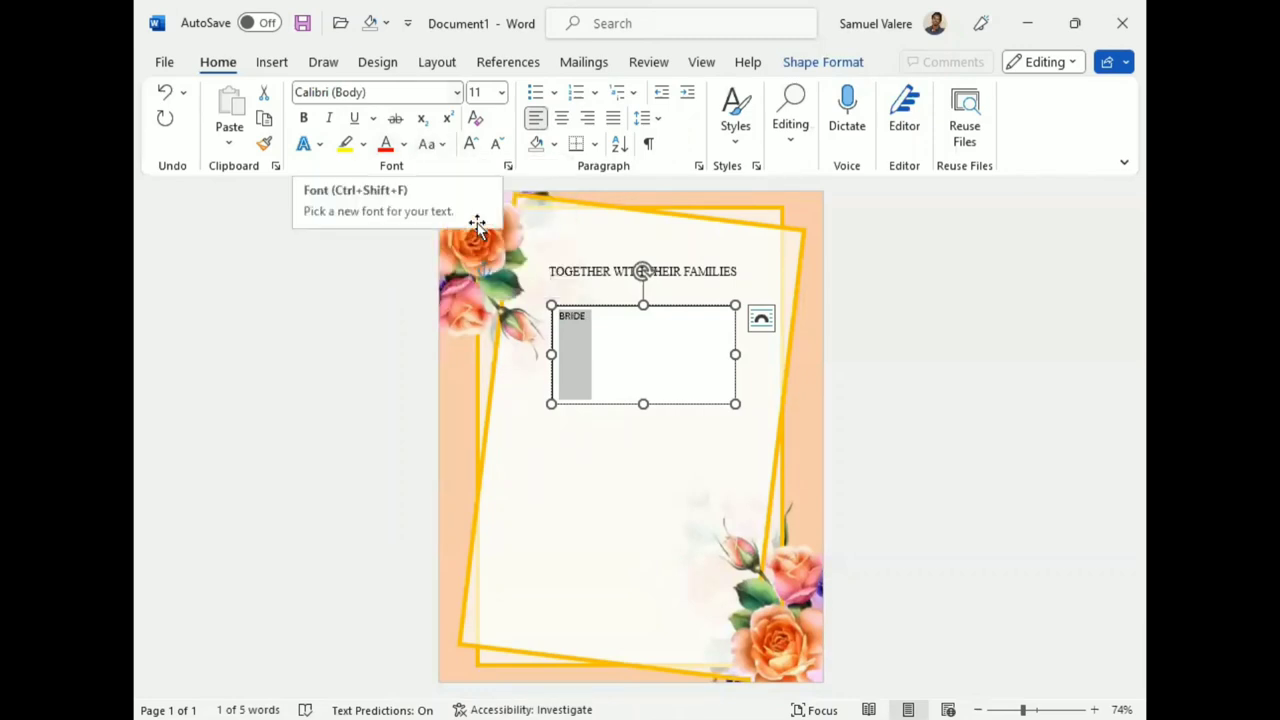
{"action": "left_click", "coordinate": [375, 92]}
{"action": "type", "text": "Baskerville Old Face"}
{"action": "key", "text": "Return"}
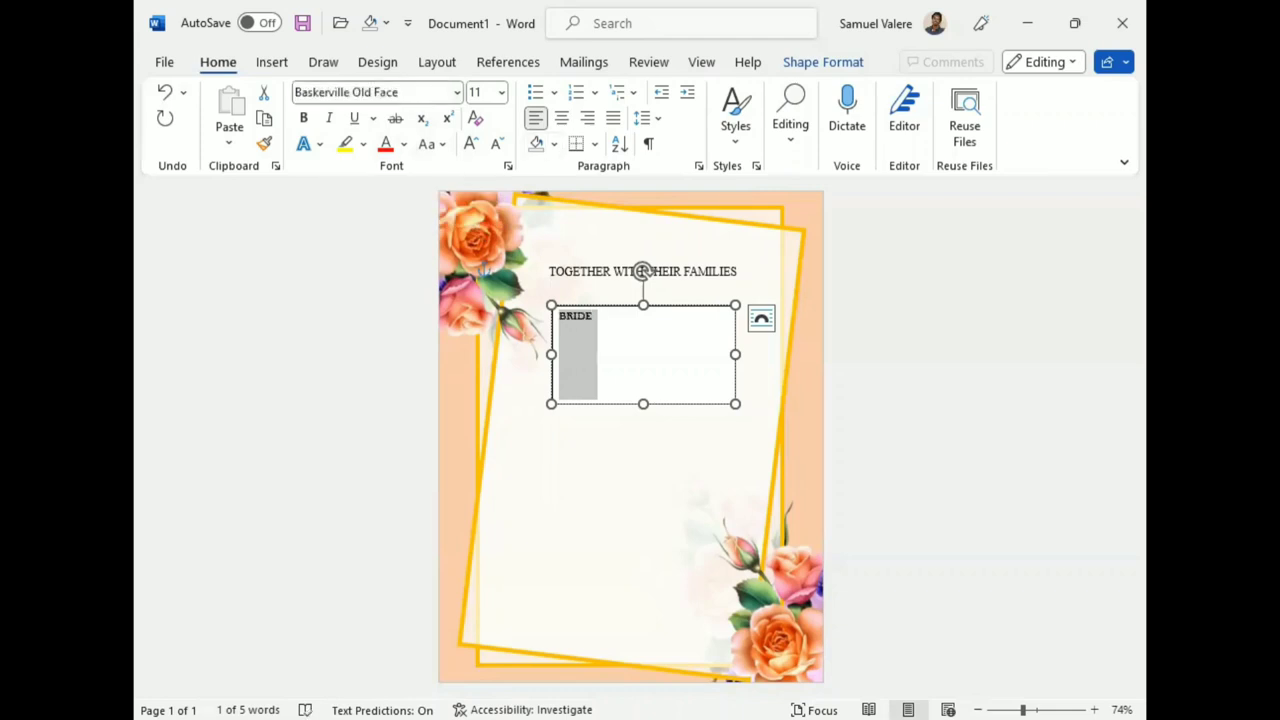
{"action": "left_click", "coordinate": [480, 92]}
{"action": "type", "text": "6"}
{"action": "type", "text": "5"}
{"action": "key", "text": "Return"}
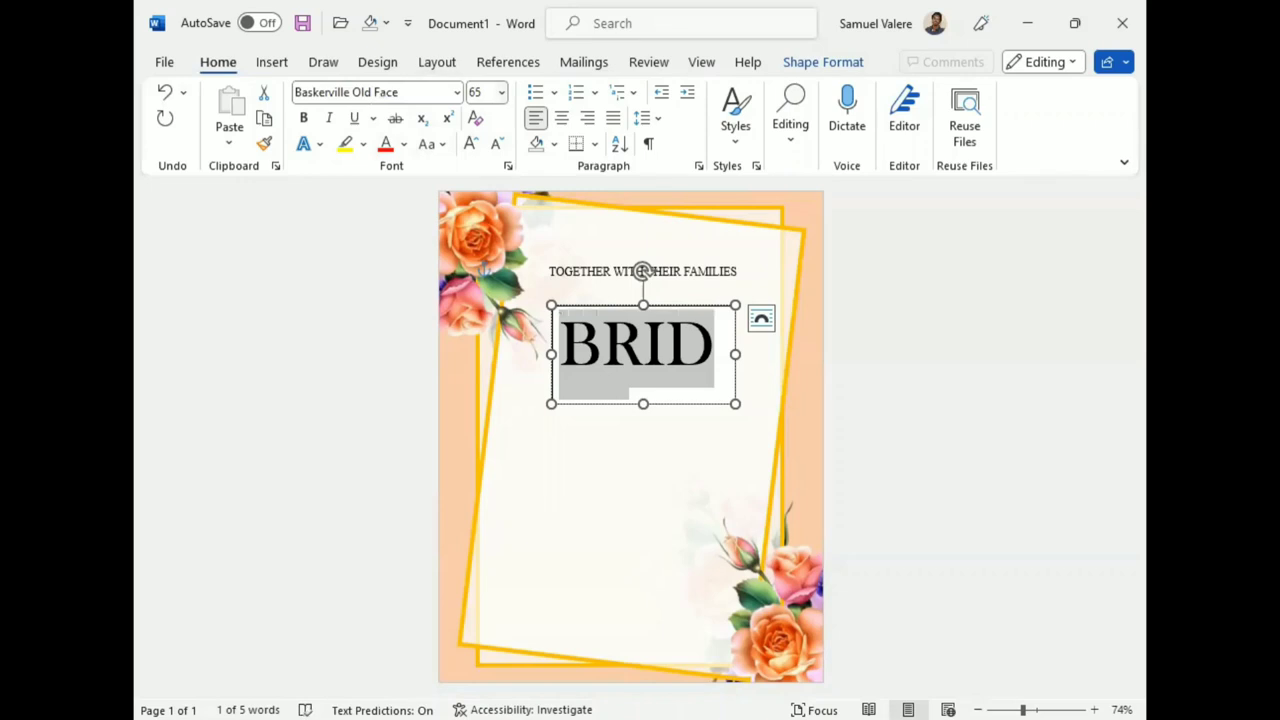
Widen the BRIDE box to fit one line, nudge it up-left, and remove its border.
{"action": "left_click_drag", "start_coordinate": [735, 354], "coordinate": [788, 356]}
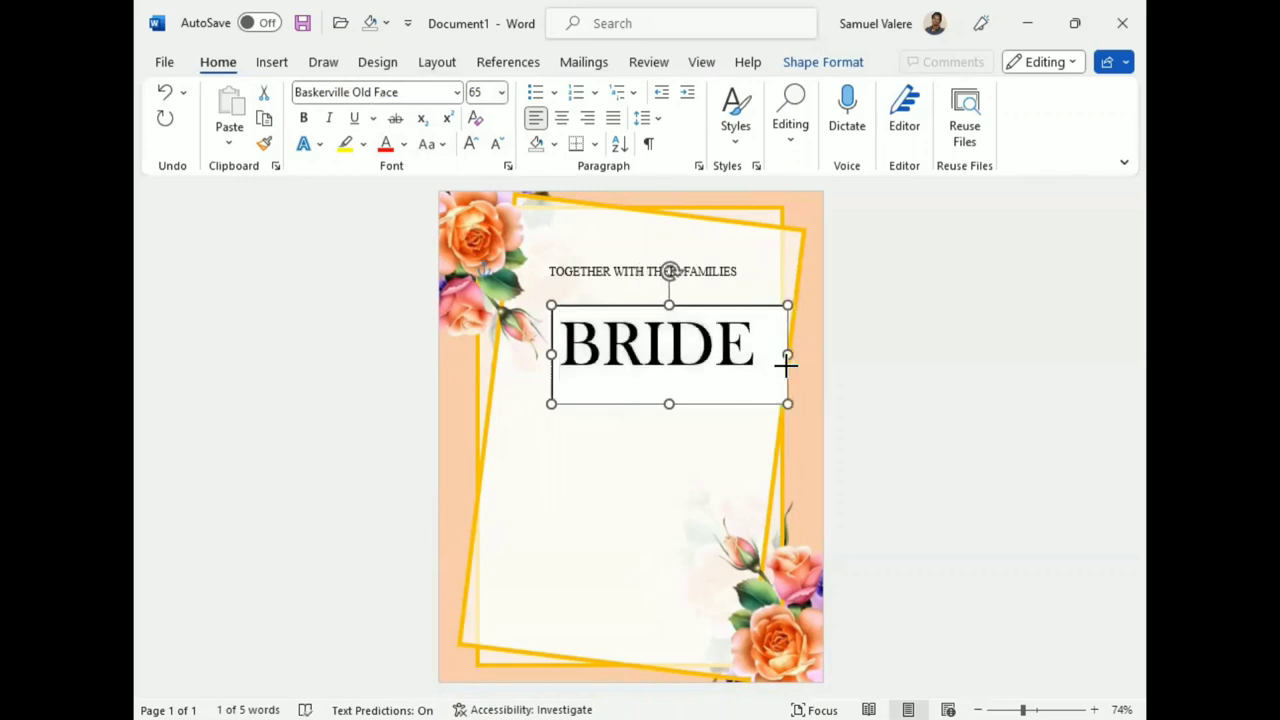
{"action": "key", "text": "Left"}
{"action": "key", "text": "Left"}
{"action": "key", "text": "Left"}
{"action": "key", "text": "Up"}
{"action": "key", "text": "Up"}
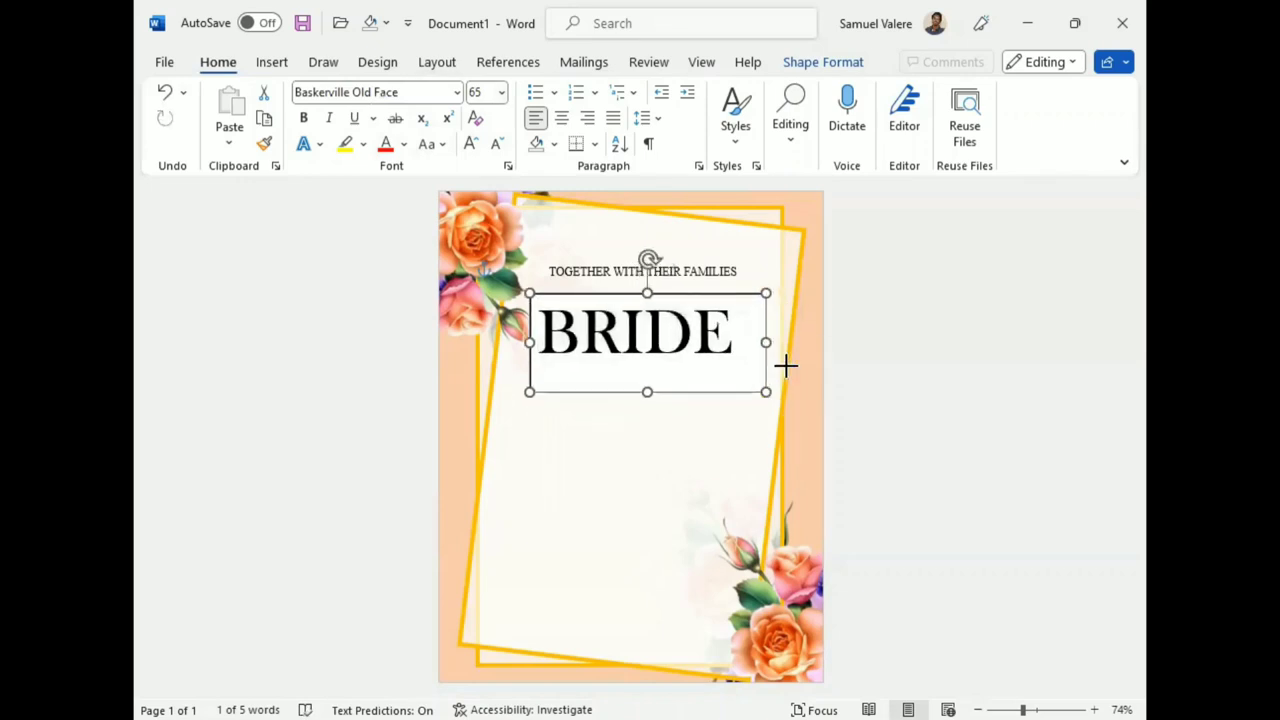
{"action": "left_click", "coordinate": [823, 62]}
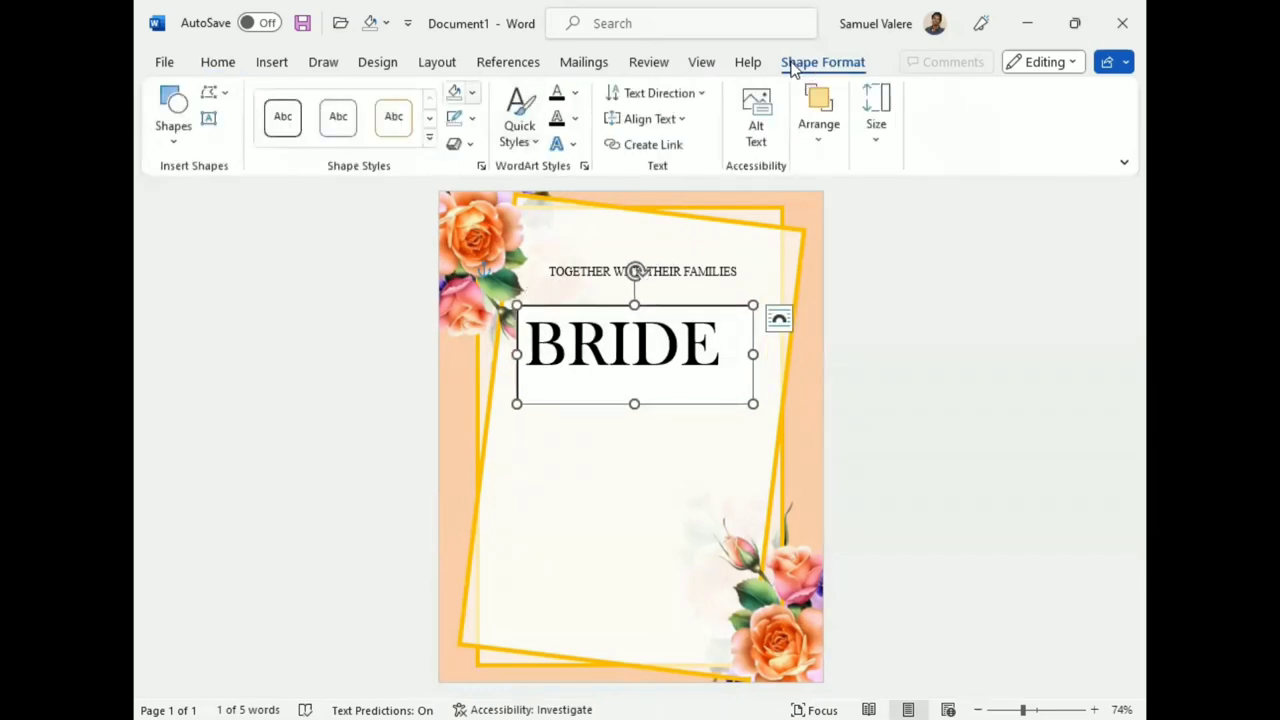
{"action": "left_click", "coordinate": [460, 92]}
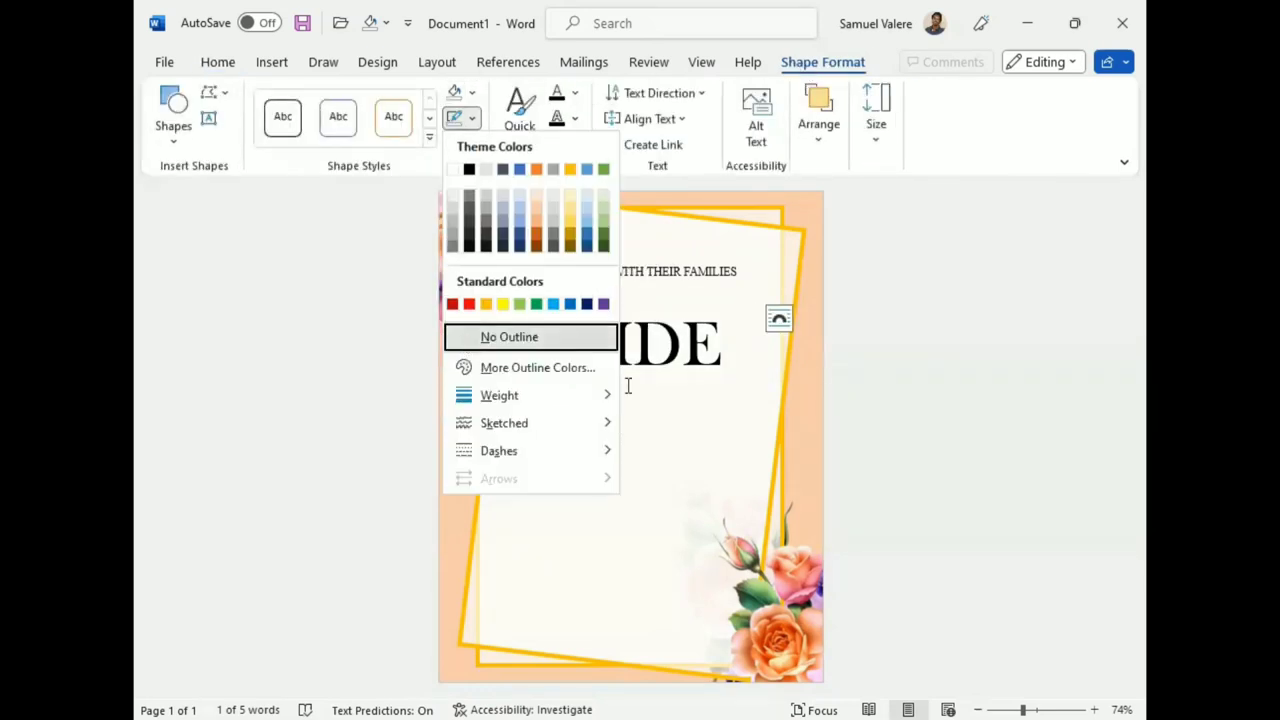
{"action": "left_click", "coordinate": [628, 386]}
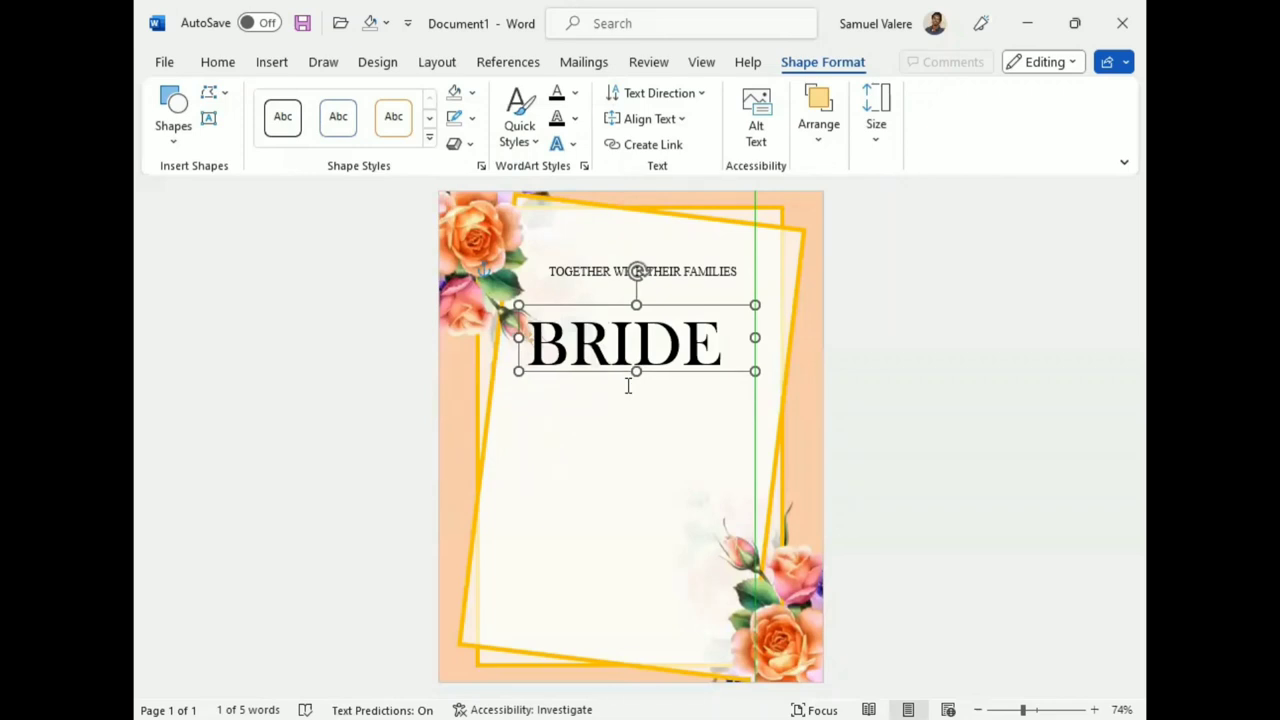
Duplicate the BRIDE box below it and change the text to GROOM in capitals.
{"action": "left_click_drag", "start_coordinate": [636, 371], "coordinate": [645, 443], "text": "ctrl"}
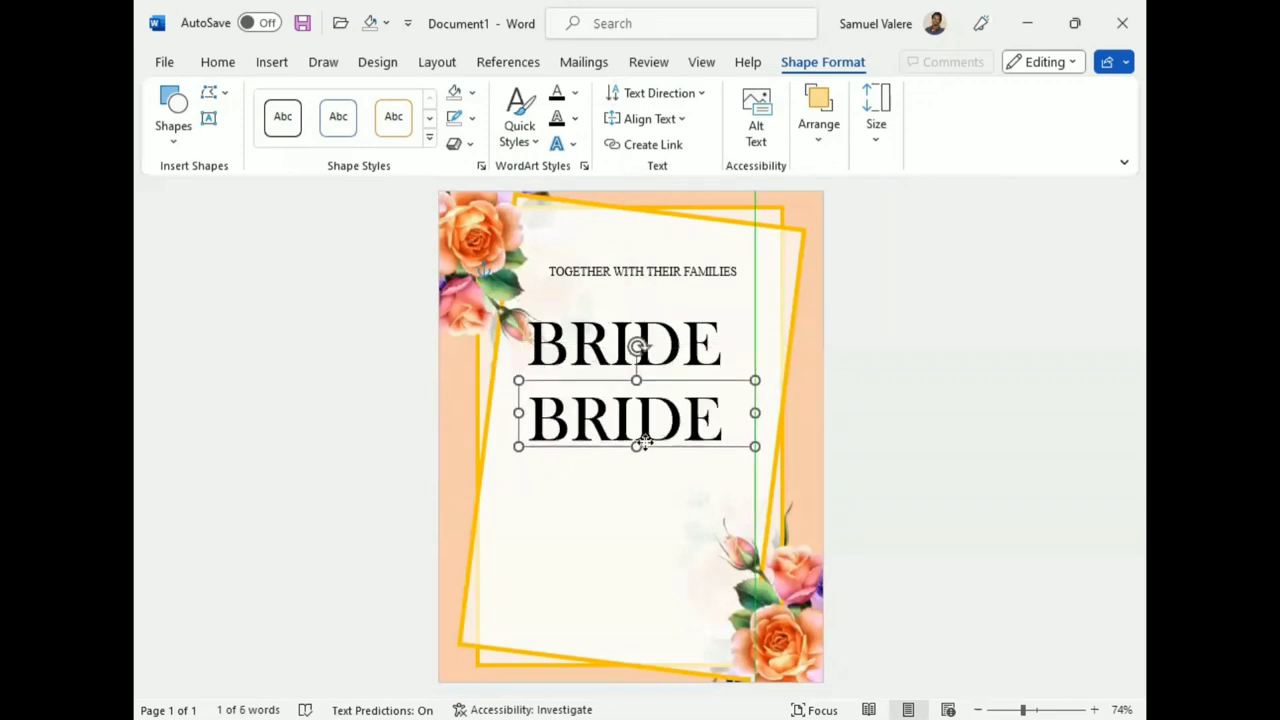
{"action": "double_click", "coordinate": [645, 443]}
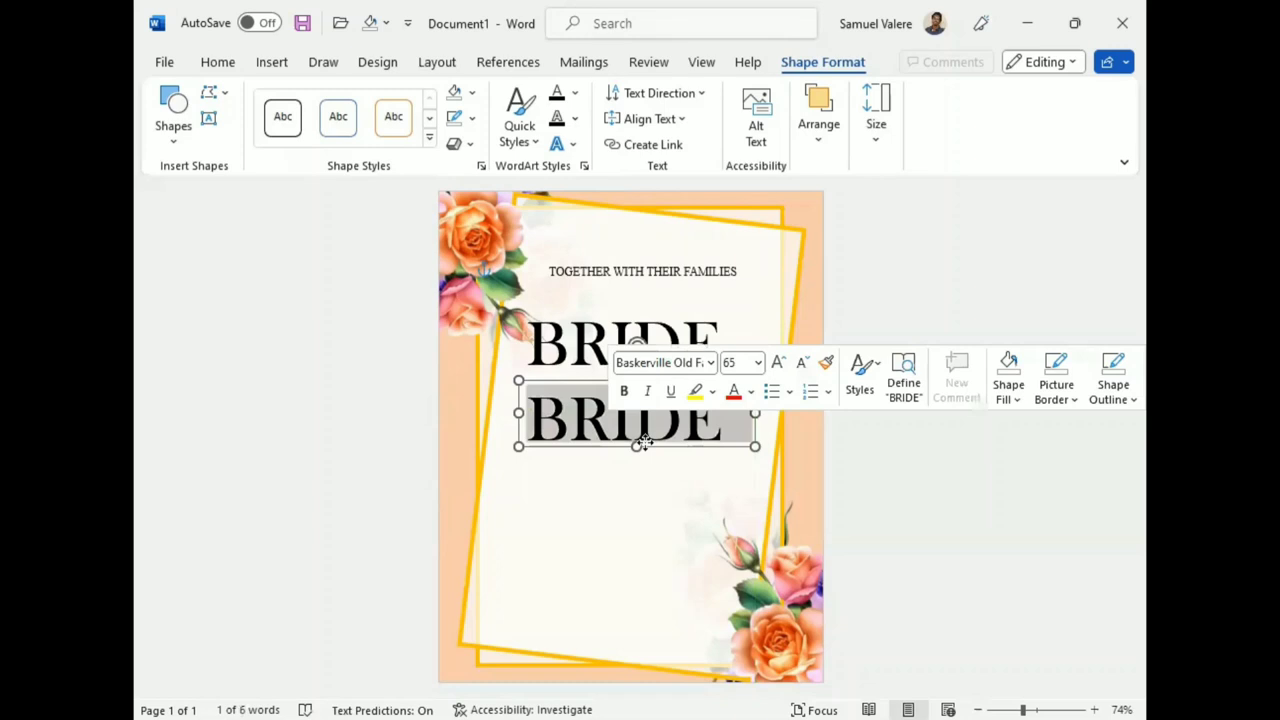
{"action": "type", "text": "Groom"}
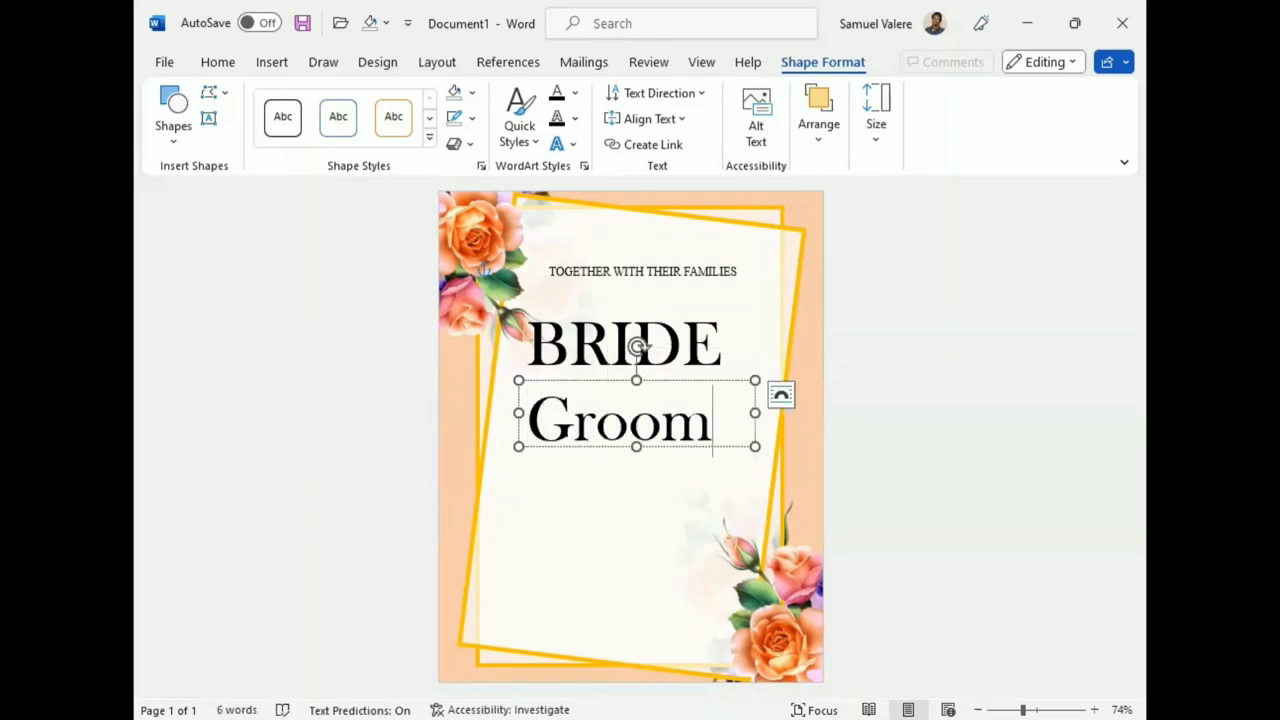
{"action": "key", "text": "ctrl+a"}
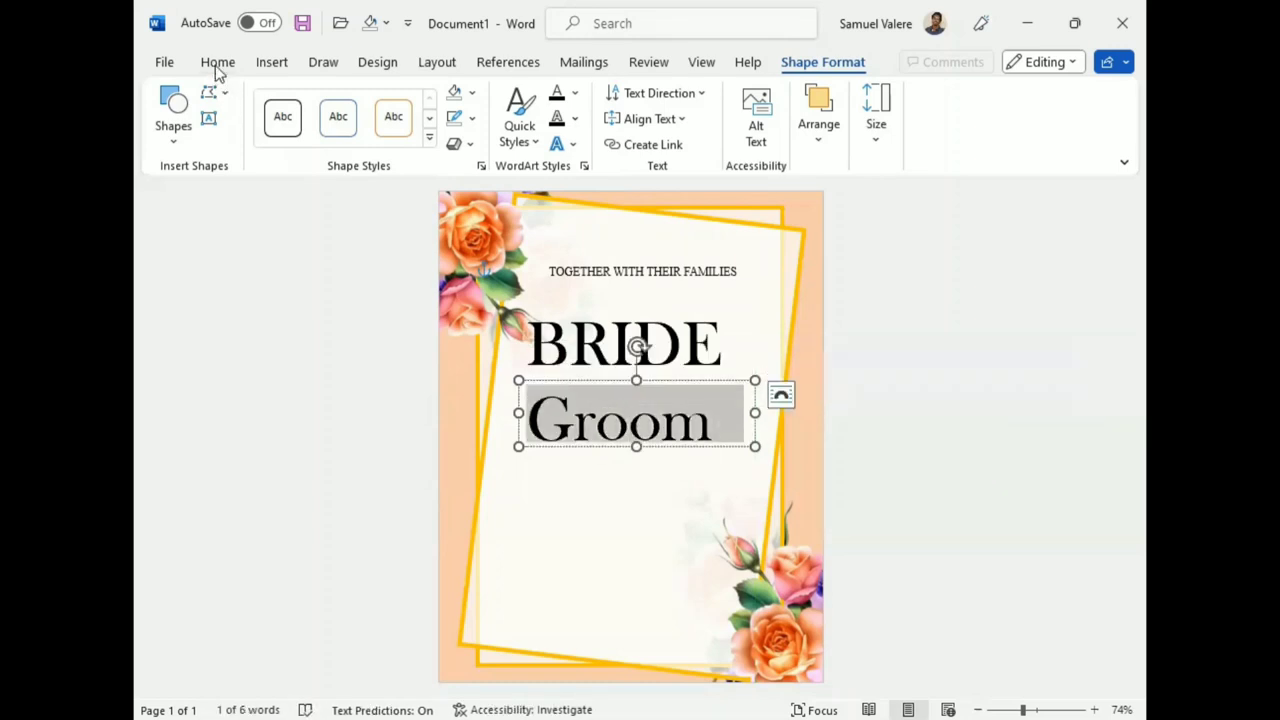
{"action": "left_click", "coordinate": [217, 64]}
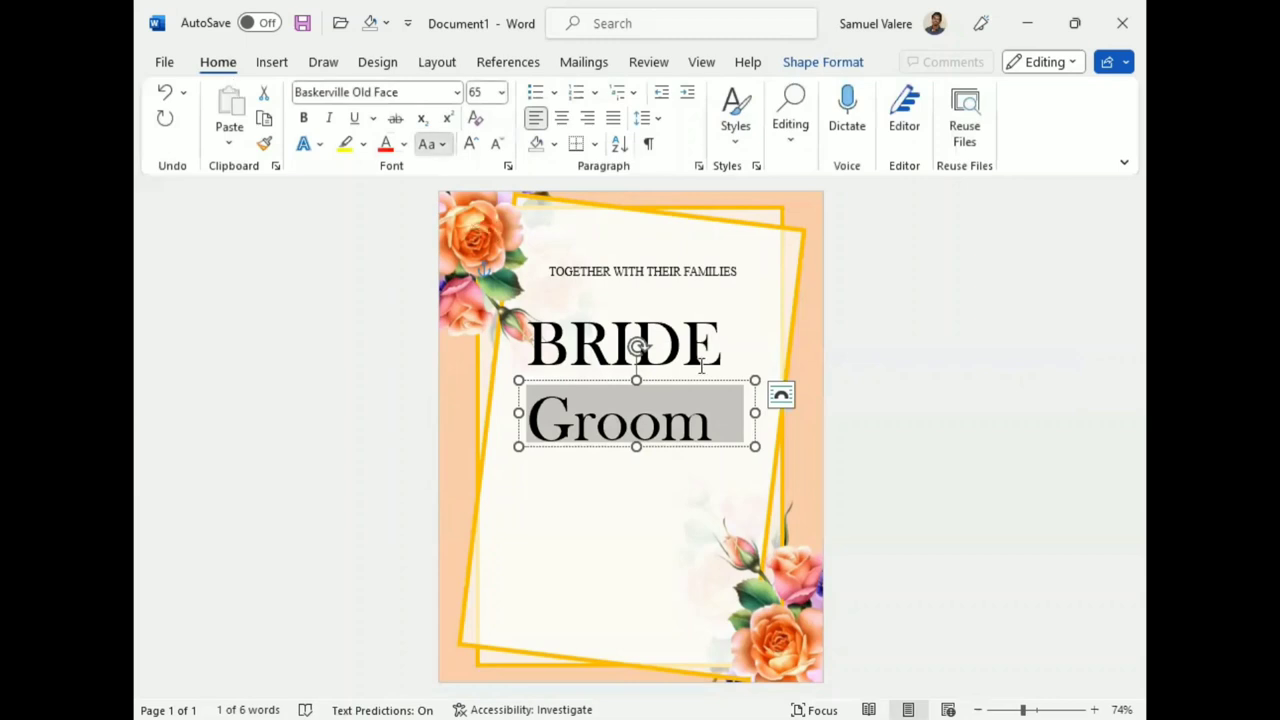
{"action": "key", "text": "shift+F3"}
{"action": "key", "text": "Escape"}
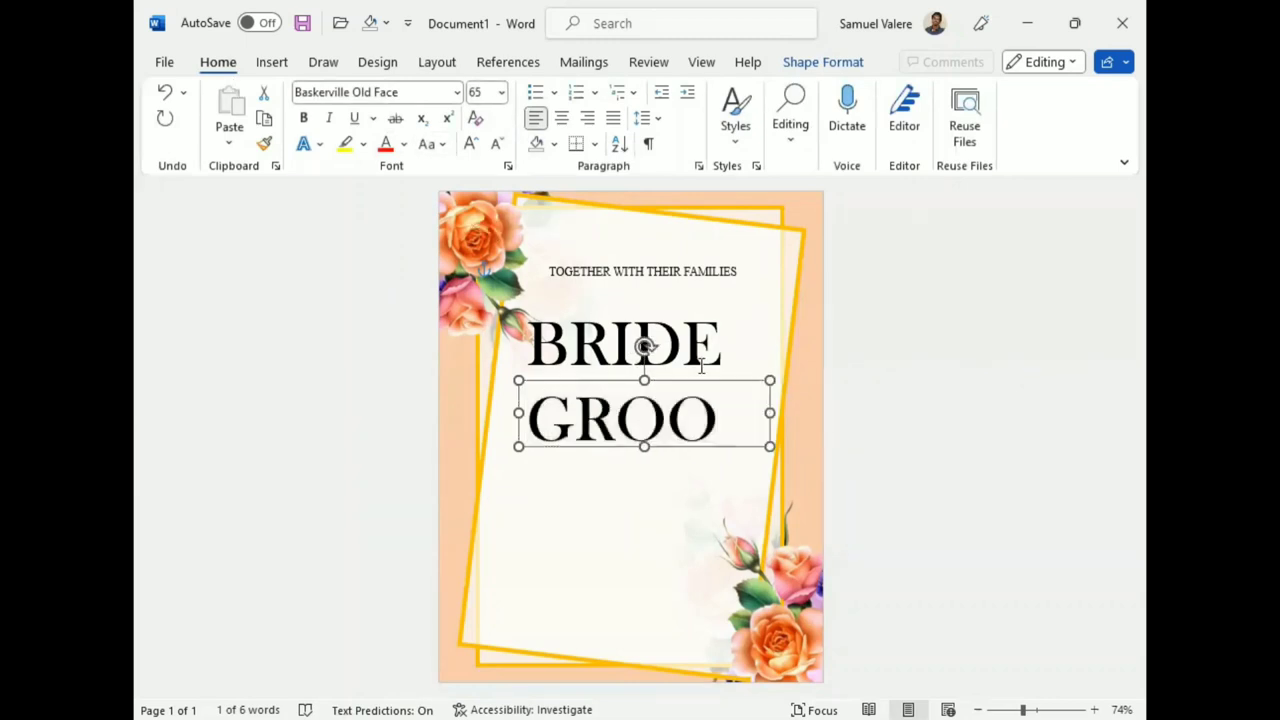
Nudge the GROOM and BRIDE boxes so the two words line up centred.
{"action": "key", "text": "Left"}
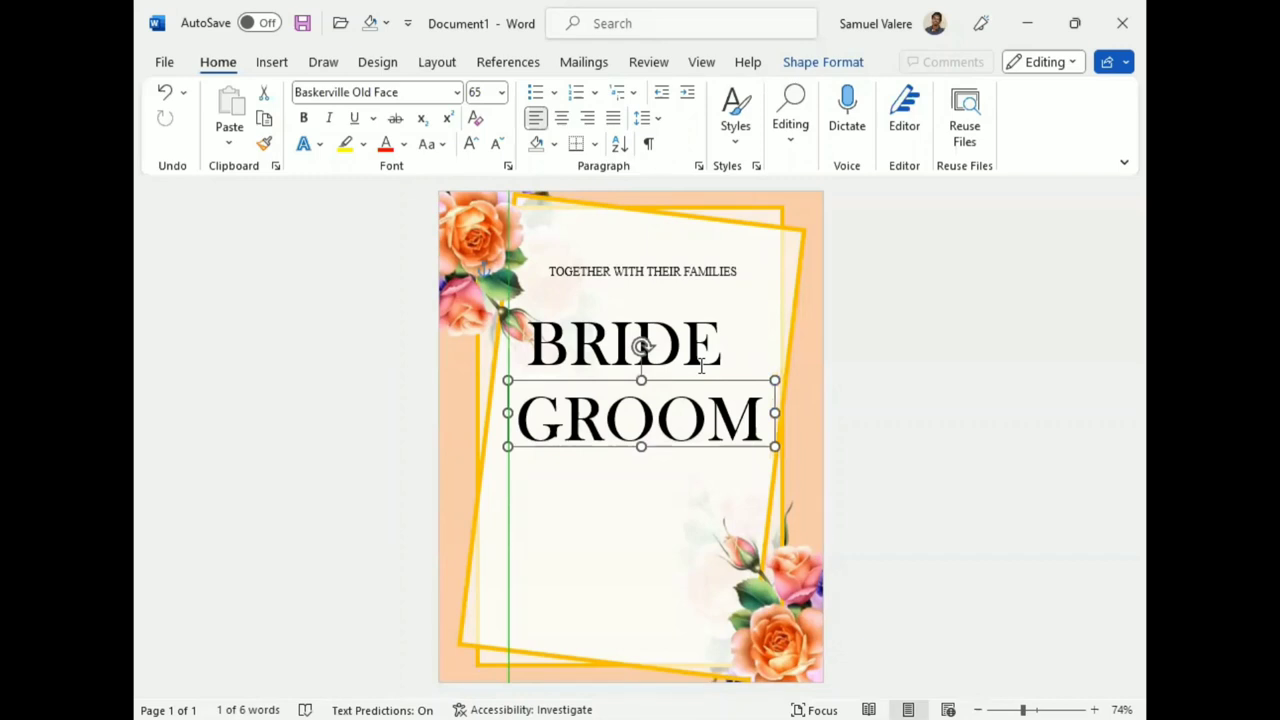
{"action": "key", "text": "Up"}
{"action": "key", "text": "Up"}
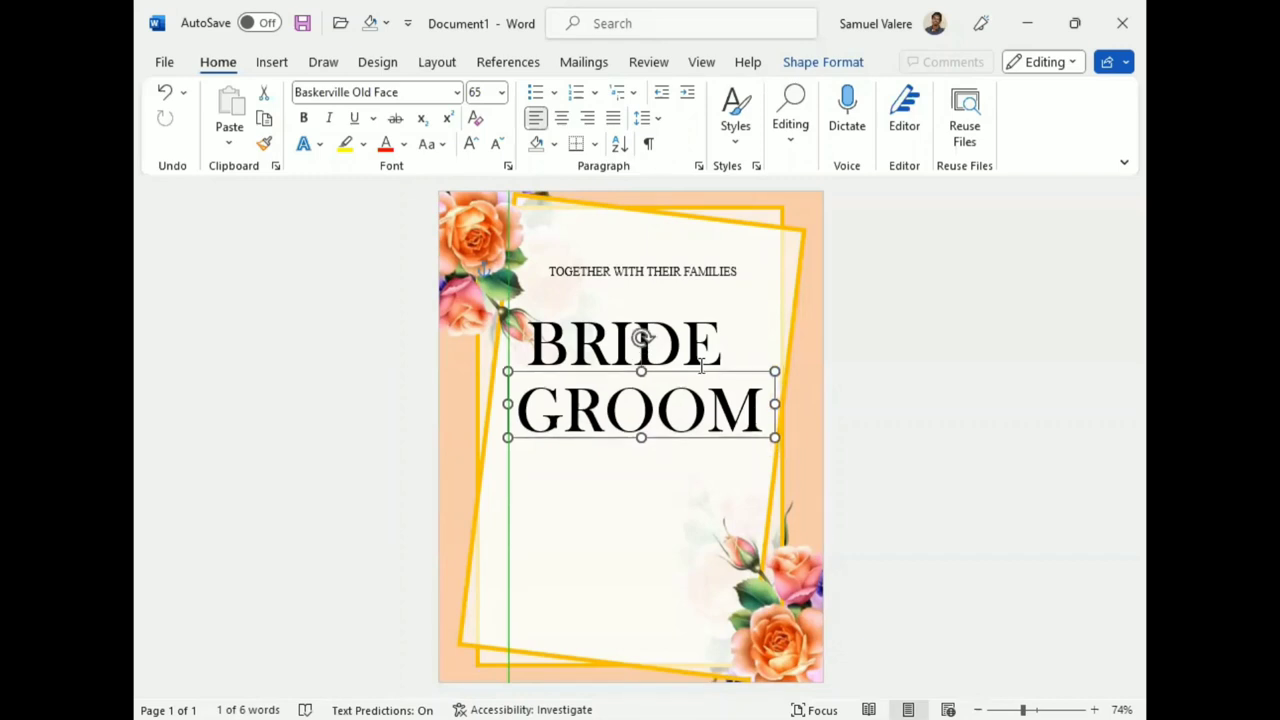
{"action": "left_click", "coordinate": [658, 306]}
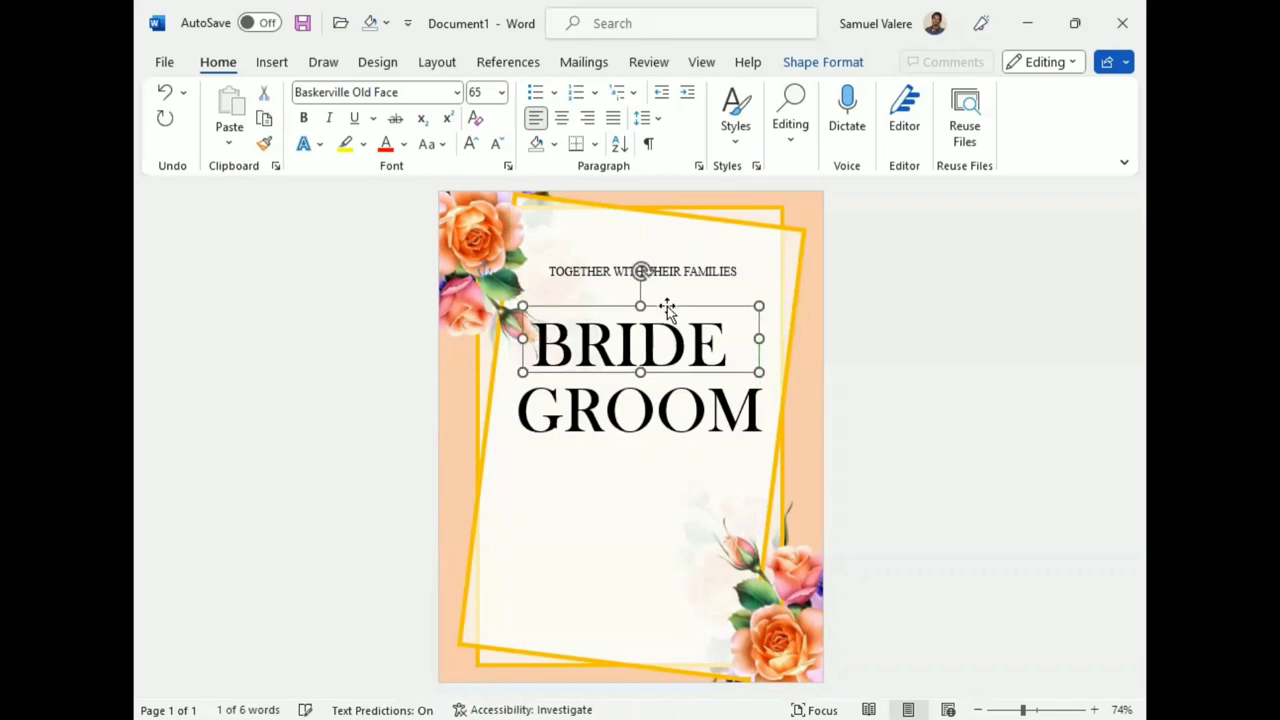
{"action": "key", "text": "Right"}
{"action": "key", "text": "Right"}
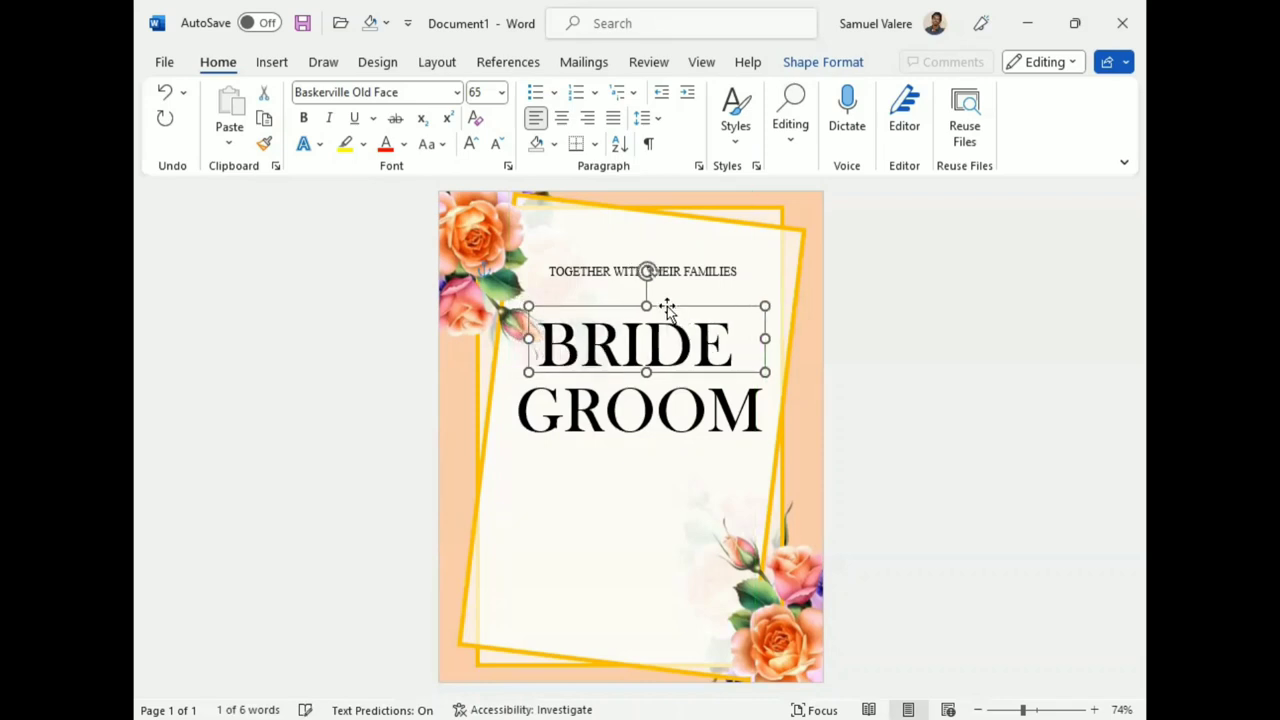
{"action": "left_click_drag", "start_coordinate": [667, 306], "coordinate": [672, 304]}
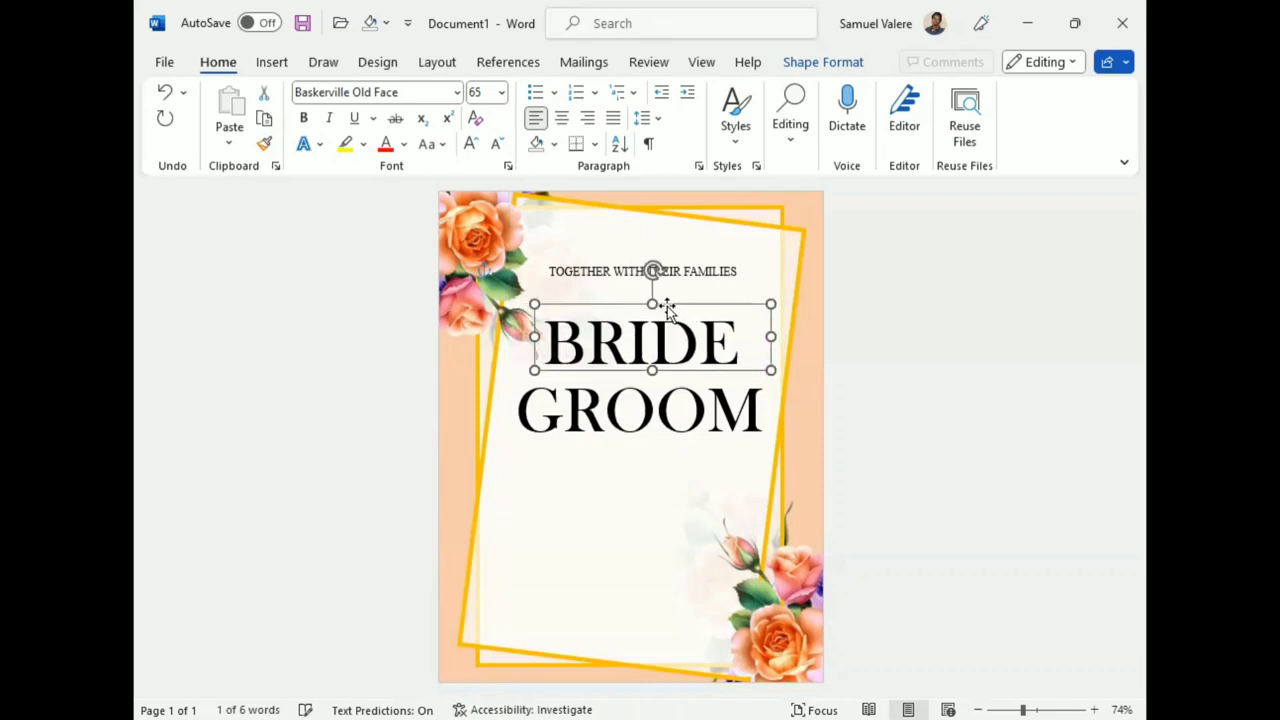
{"action": "left_click", "coordinate": [266, 63]}
Draw a narrow text box below GROOM and type 'and'.
{"action": "left_click", "coordinate": [360, 96]}
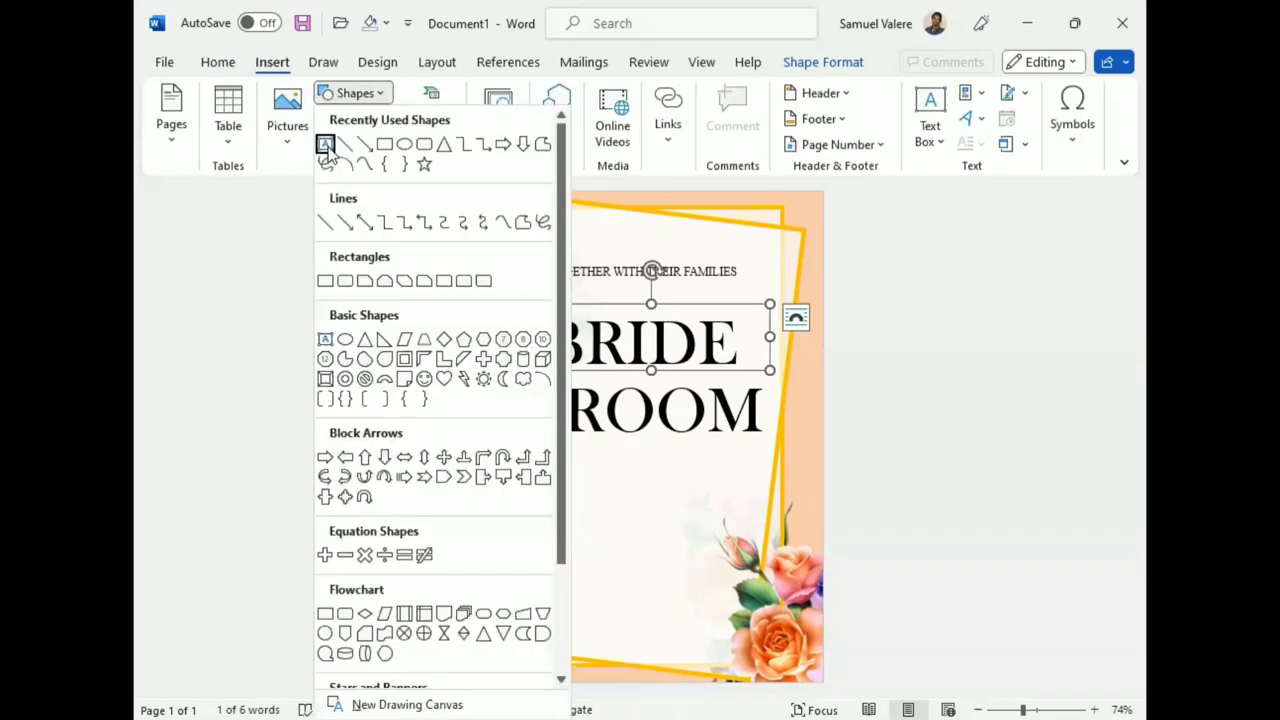
{"action": "left_click", "coordinate": [325, 143]}
{"action": "mouse_move", "coordinate": [541, 487]}
{"action": "left_mouse_down"}
{"action": "mouse_move", "coordinate": [570, 558]}
{"action": "mouse_move", "coordinate": [619, 521]}
{"action": "left_mouse_up"}
{"action": "type", "text": "and"}
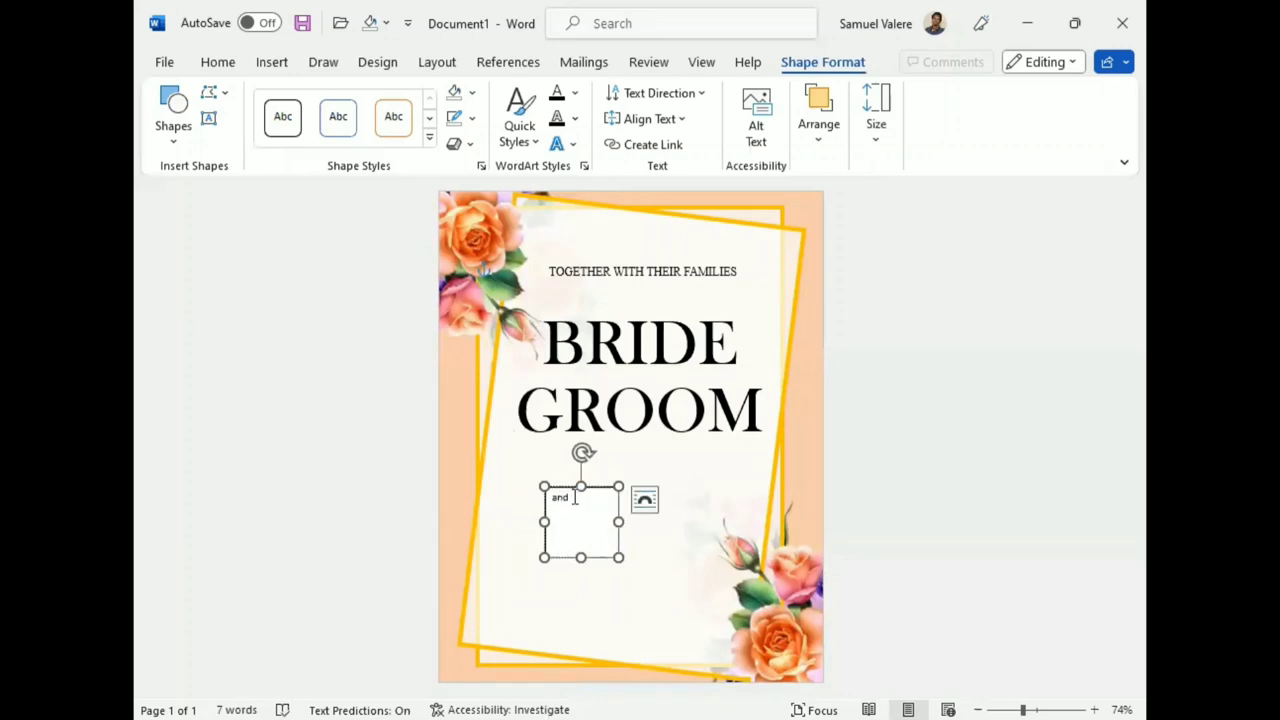
Set the word 'and' to Edwardian Script ITC at 72 pt.
{"action": "left_click_drag", "start_coordinate": [568, 495], "coordinate": [549, 499]}
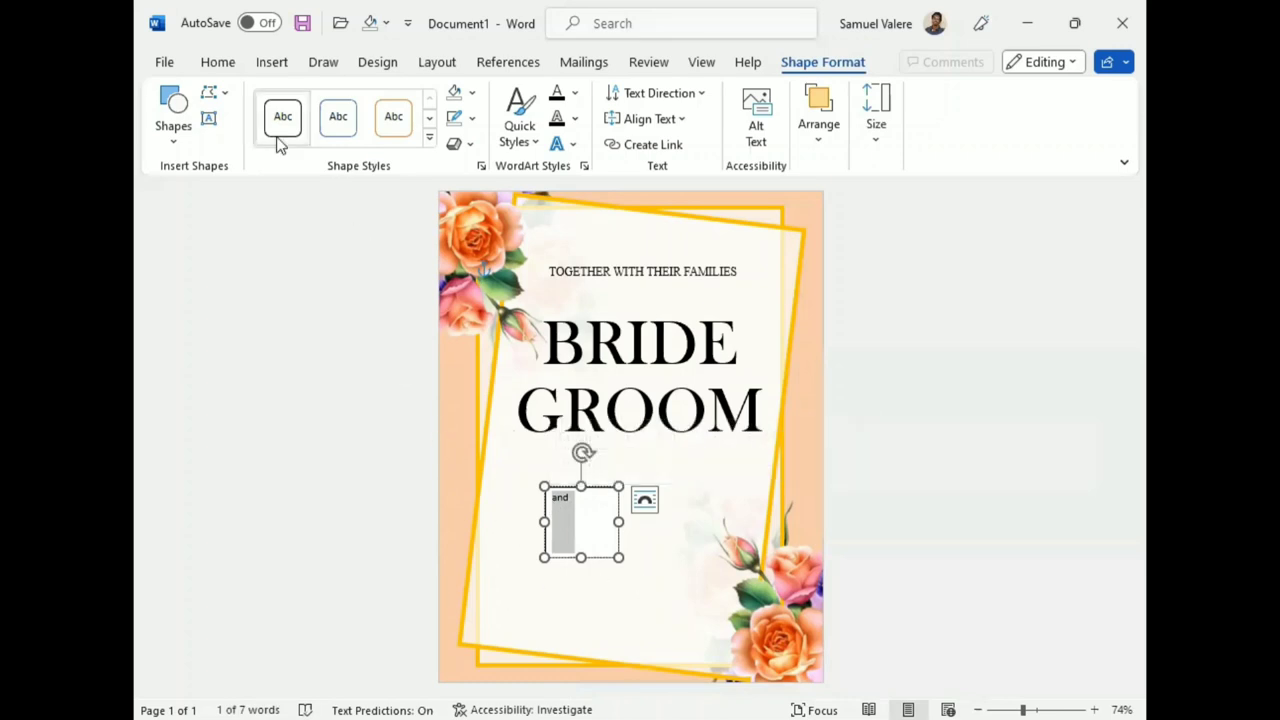
{"action": "left_click", "coordinate": [217, 64]}
{"action": "left_click", "coordinate": [386, 92]}
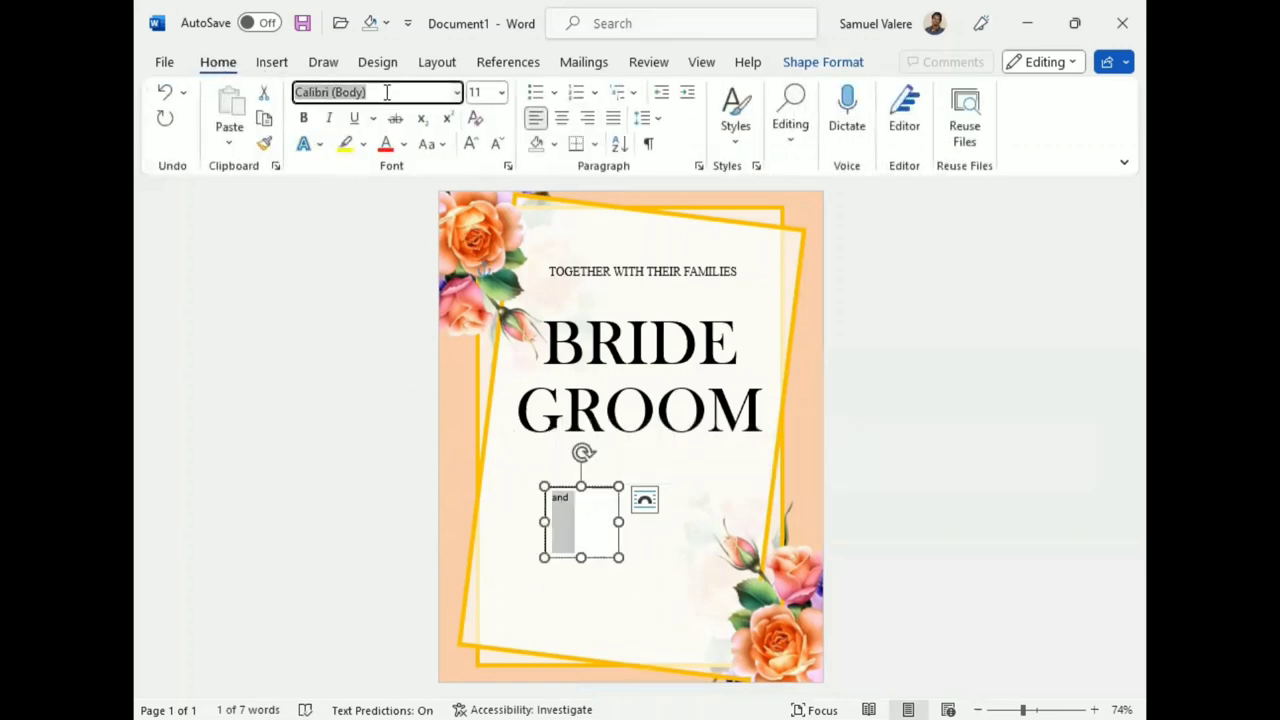
{"action": "type", "text": "Edwardian Script ITC"}
{"action": "key", "text": "Return"}
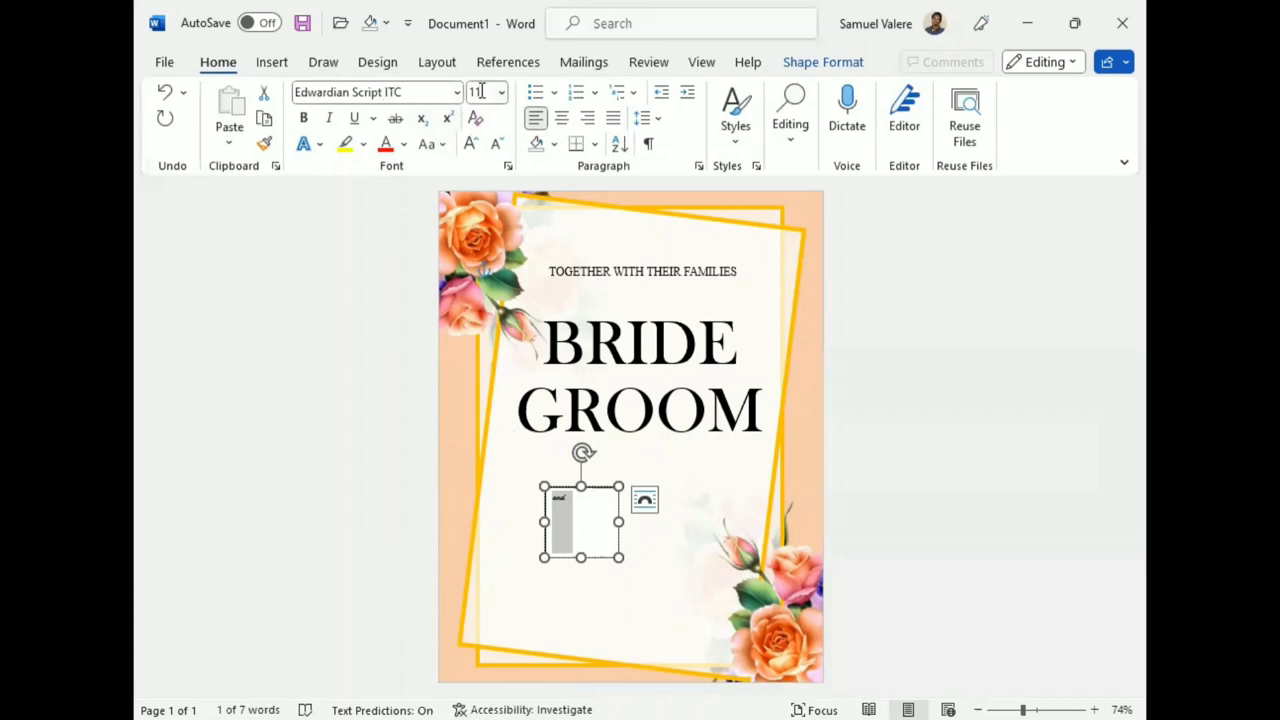
{"action": "left_click", "coordinate": [480, 92]}
{"action": "type", "text": "26"}
{"action": "key", "text": "Return"}
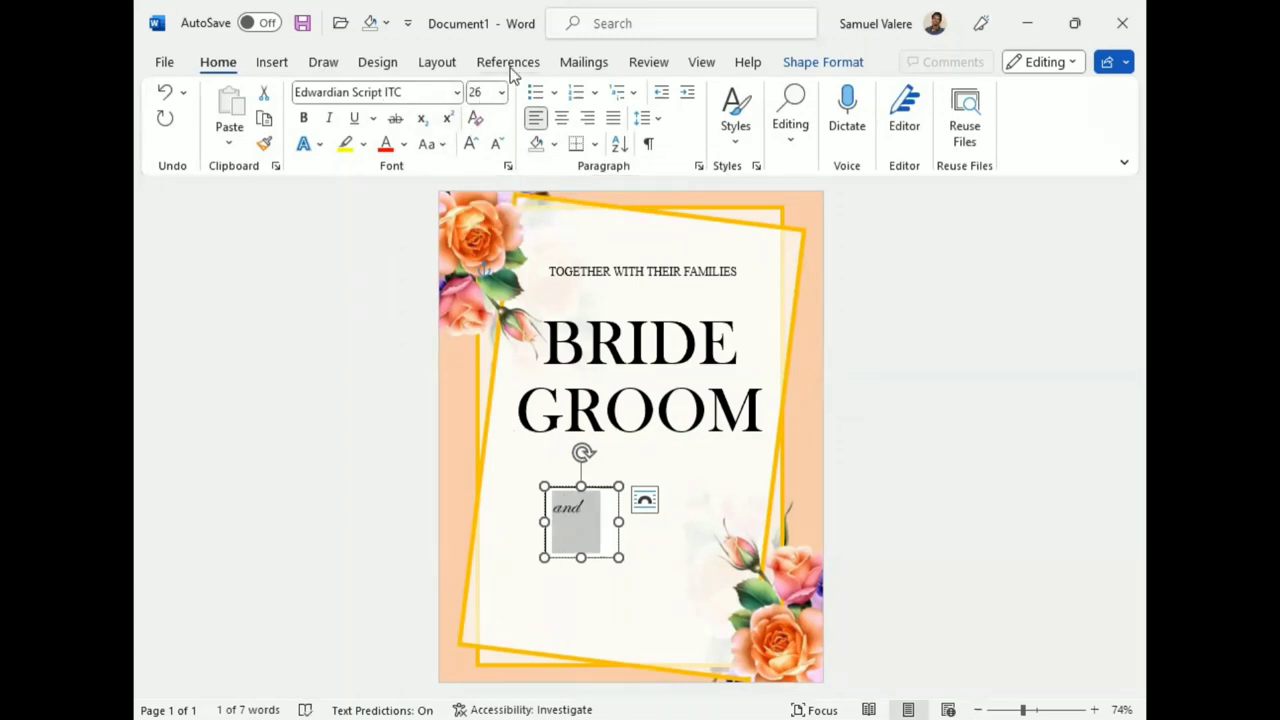
{"action": "left_click", "coordinate": [487, 92]}
{"action": "type", "text": "7"}
{"action": "type", "text": "2"}
{"action": "key", "text": "Return"}
Enlarge the 'and' box so the word fits, and give it no fill and no outline.
{"action": "left_click_drag", "start_coordinate": [617, 521], "coordinate": [647, 521]}
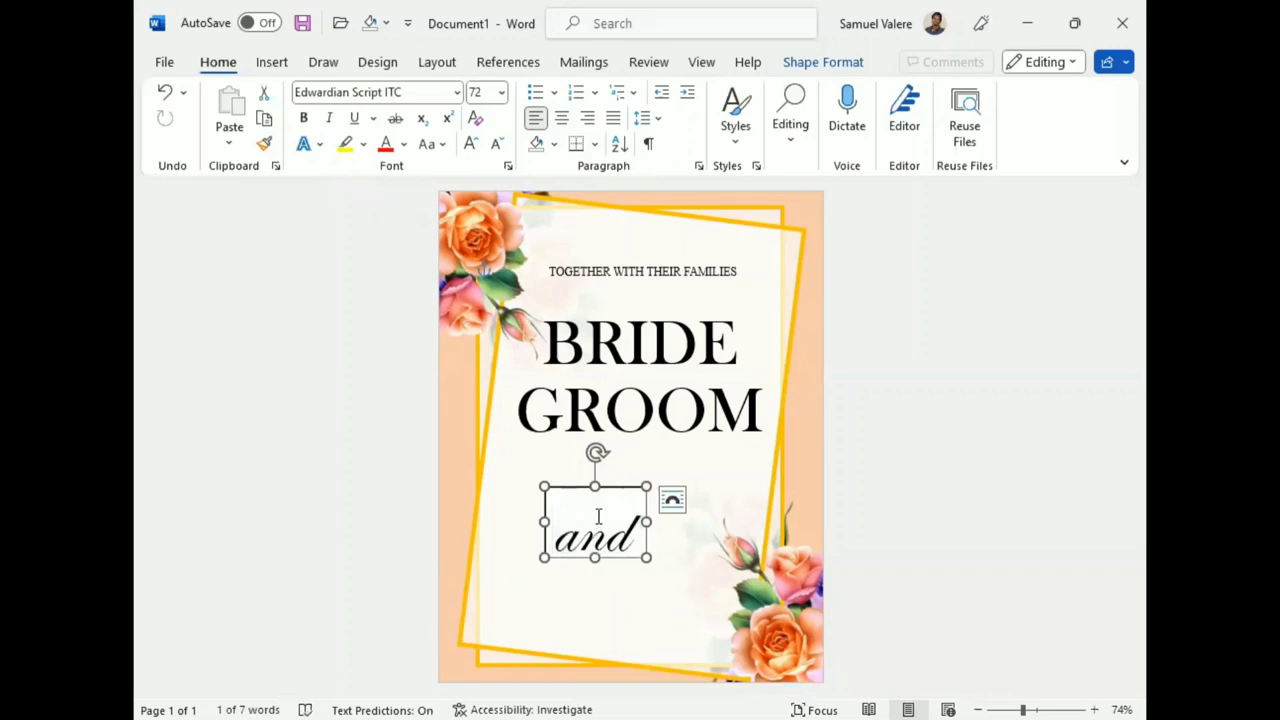
{"action": "left_click_drag", "start_coordinate": [595, 557], "coordinate": [595, 561]}
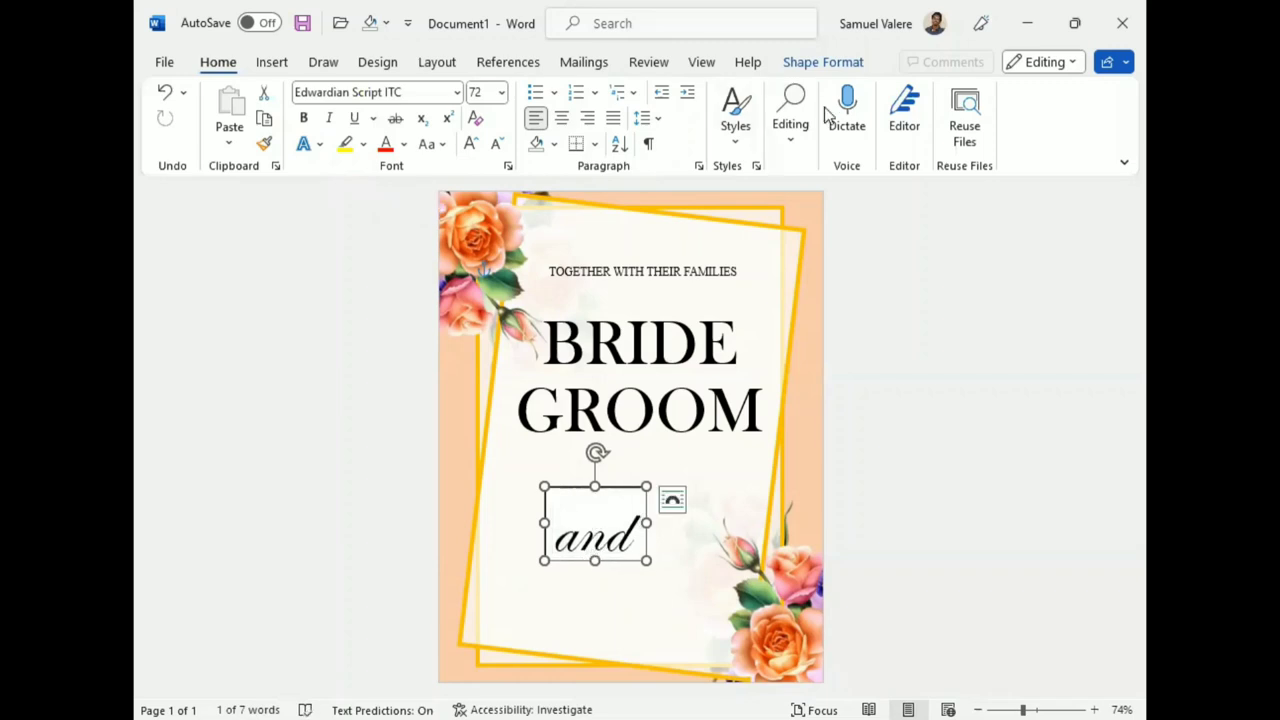
{"action": "left_click", "coordinate": [820, 64]}
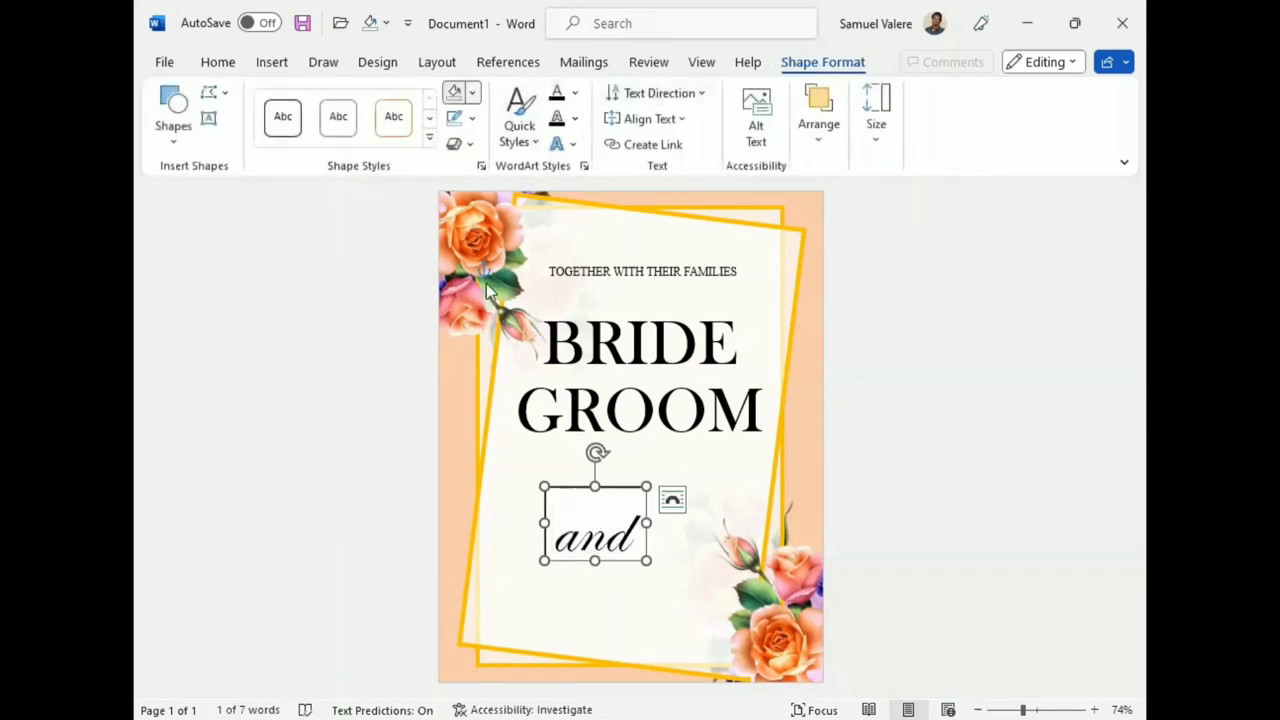
{"action": "left_click", "coordinate": [472, 92]}
{"action": "left_click", "coordinate": [468, 309]}
{"action": "left_click", "coordinate": [472, 118]}
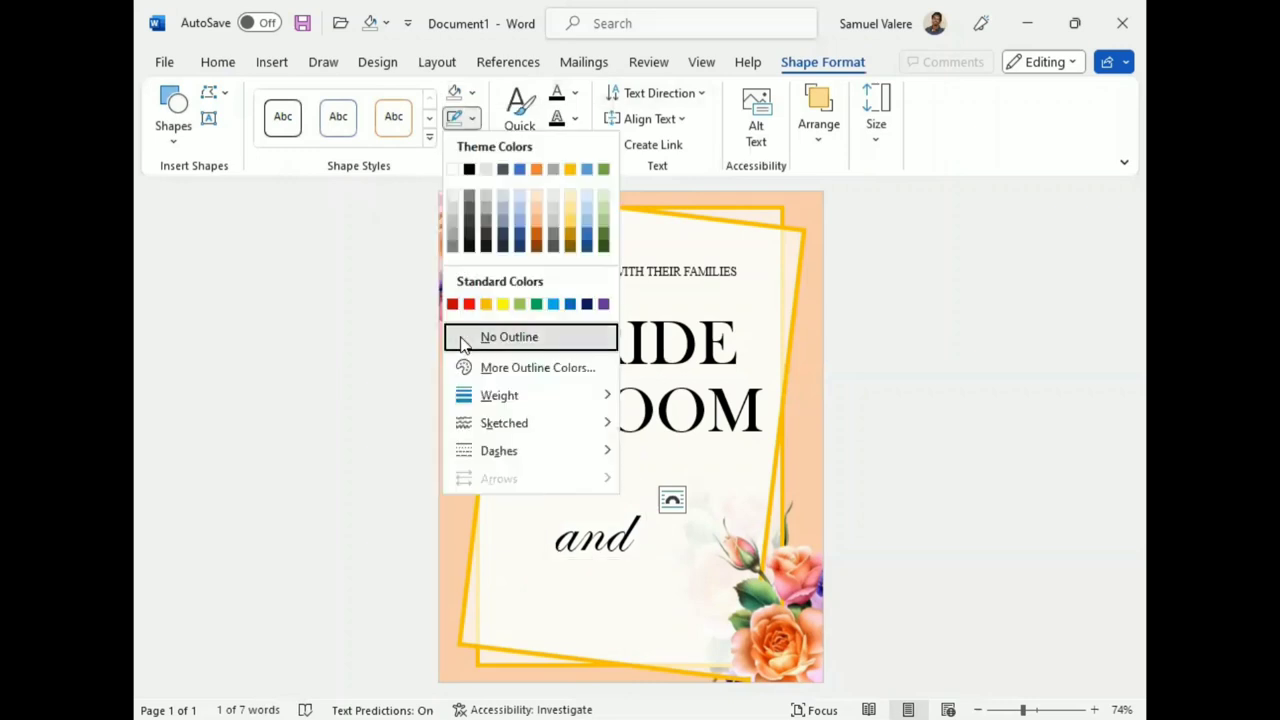
{"action": "left_click", "coordinate": [463, 340]}
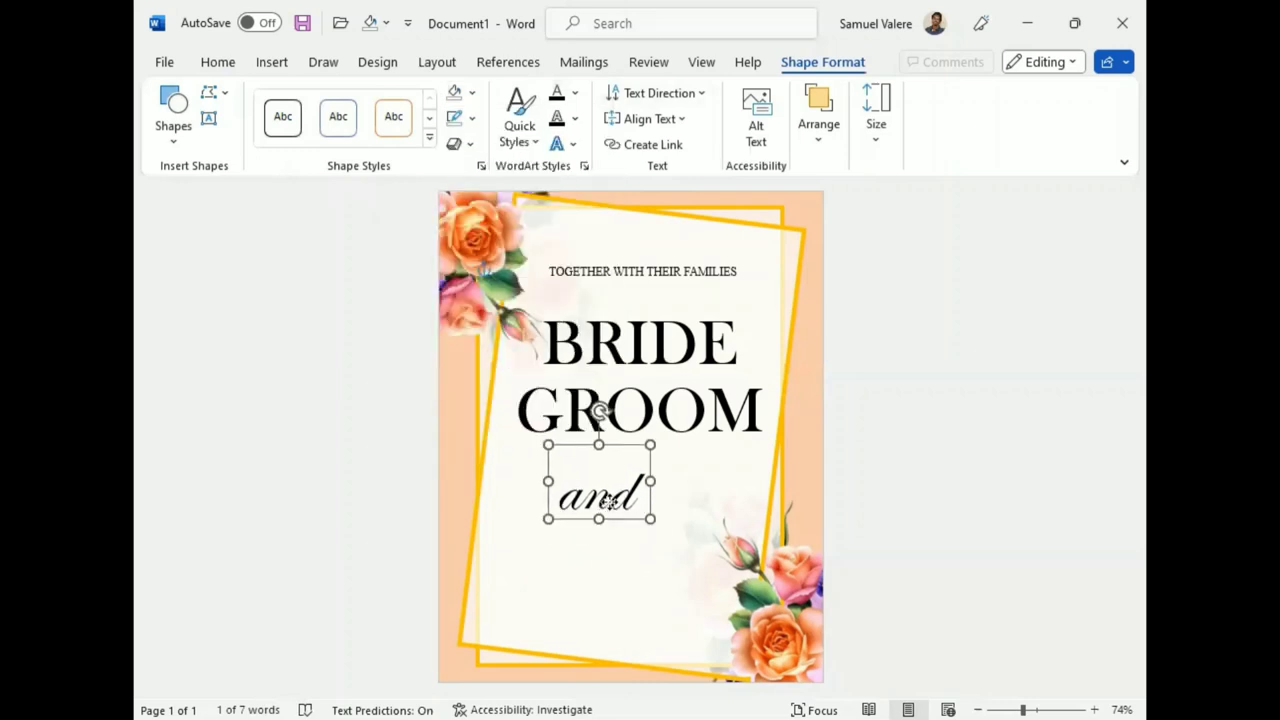
Nudge GROOM down and centre the script 'and' between BRIDE and GROOM.
{"action": "left_click_drag", "start_coordinate": [600, 563], "coordinate": [610, 539]}
{"action": "left_click", "coordinate": [663, 439]}
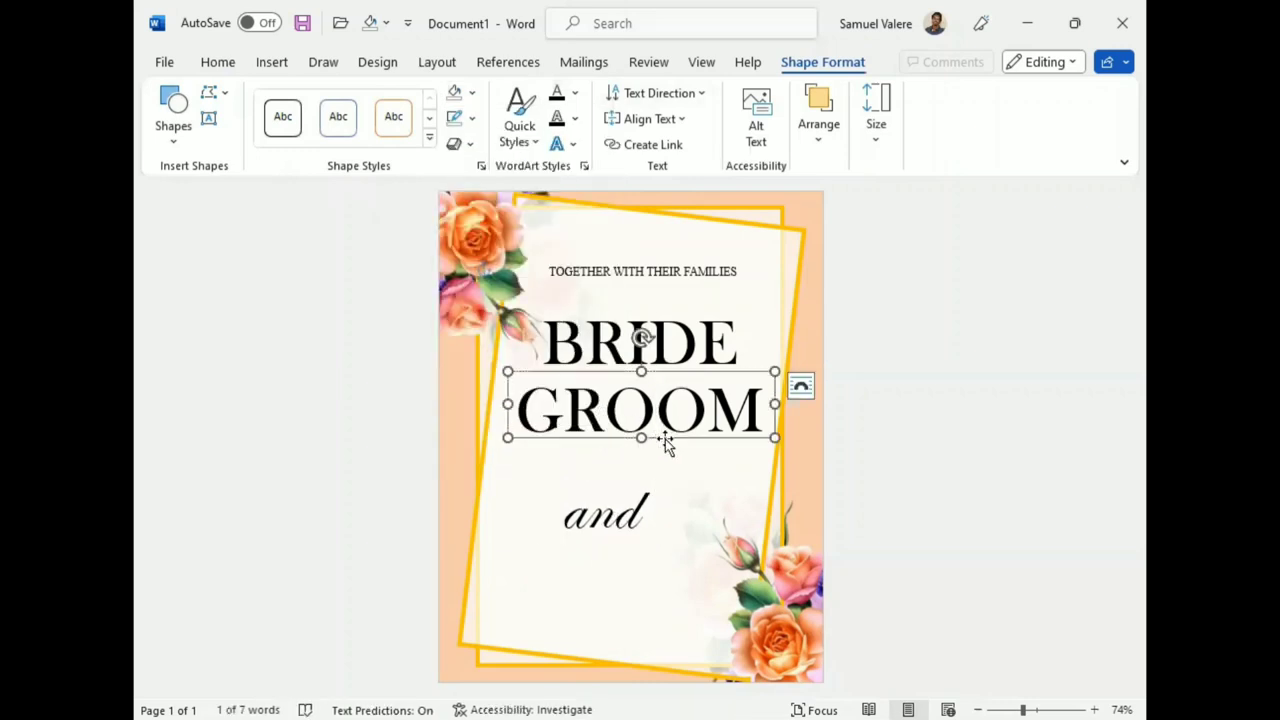
{"action": "left_click_drag", "start_coordinate": [663, 439], "coordinate": [667, 454]}
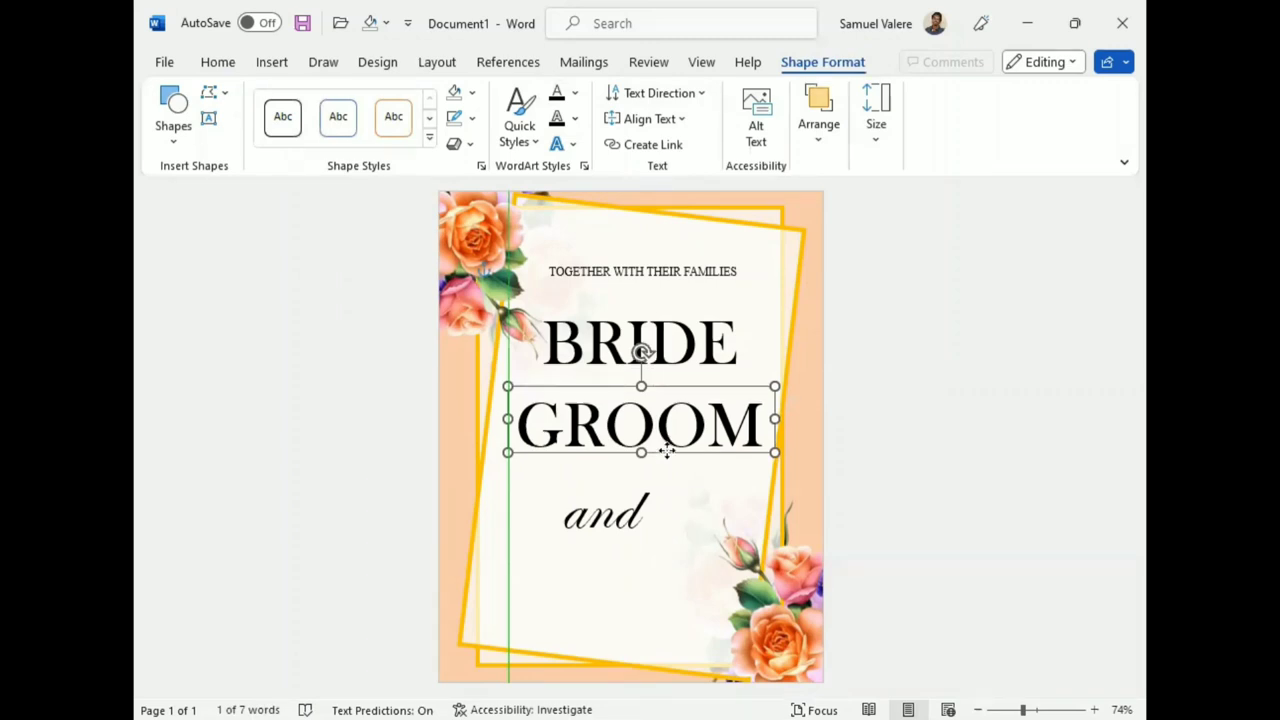
{"action": "left_click_drag", "start_coordinate": [625, 530], "coordinate": [659, 402]}
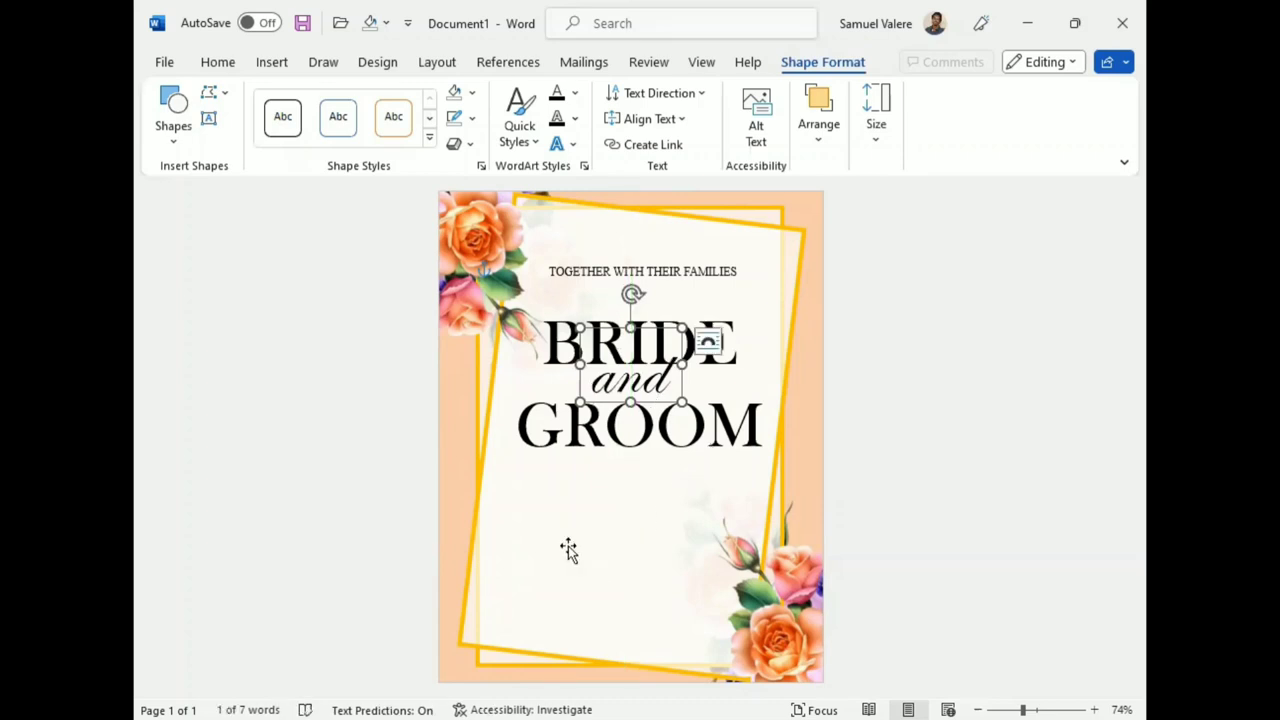
{"action": "left_click", "coordinate": [618, 280]}
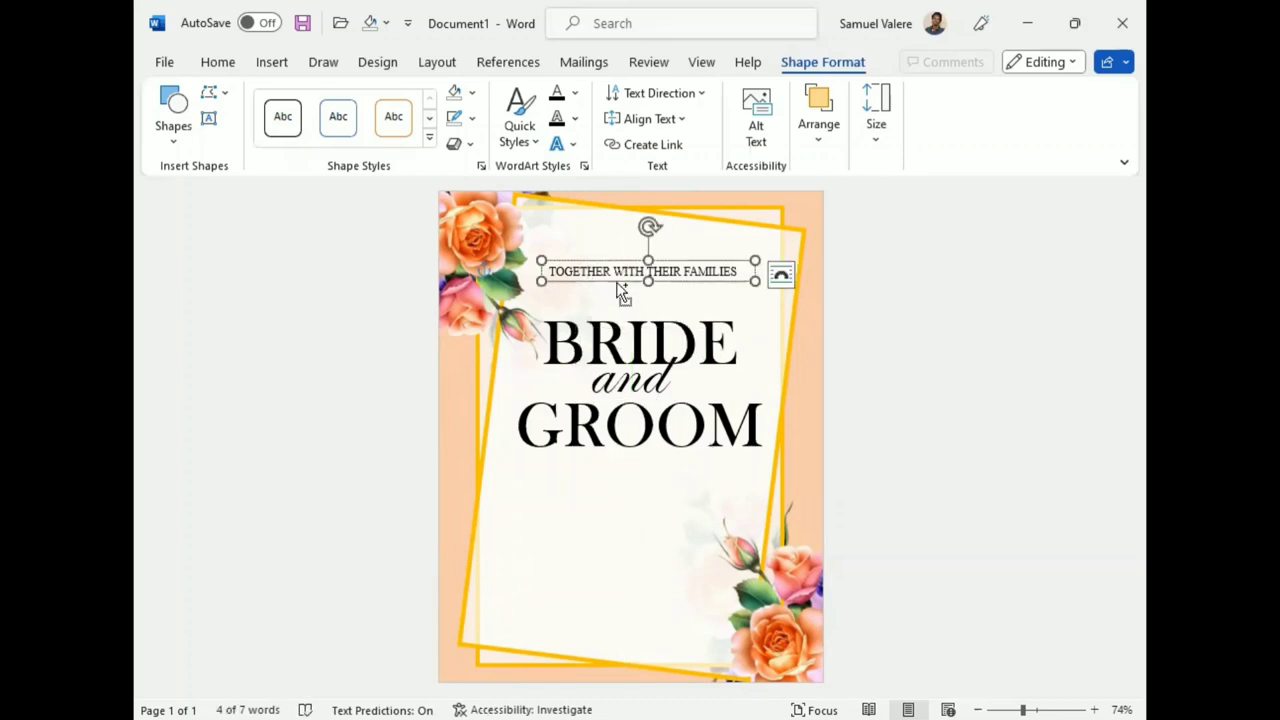
Duplicate the top text box below GROOM and type 'Request their pleasure of your company at the ceremony of their wedding'.
{"action": "left_click_drag", "start_coordinate": [618, 280], "coordinate": [620, 352]}
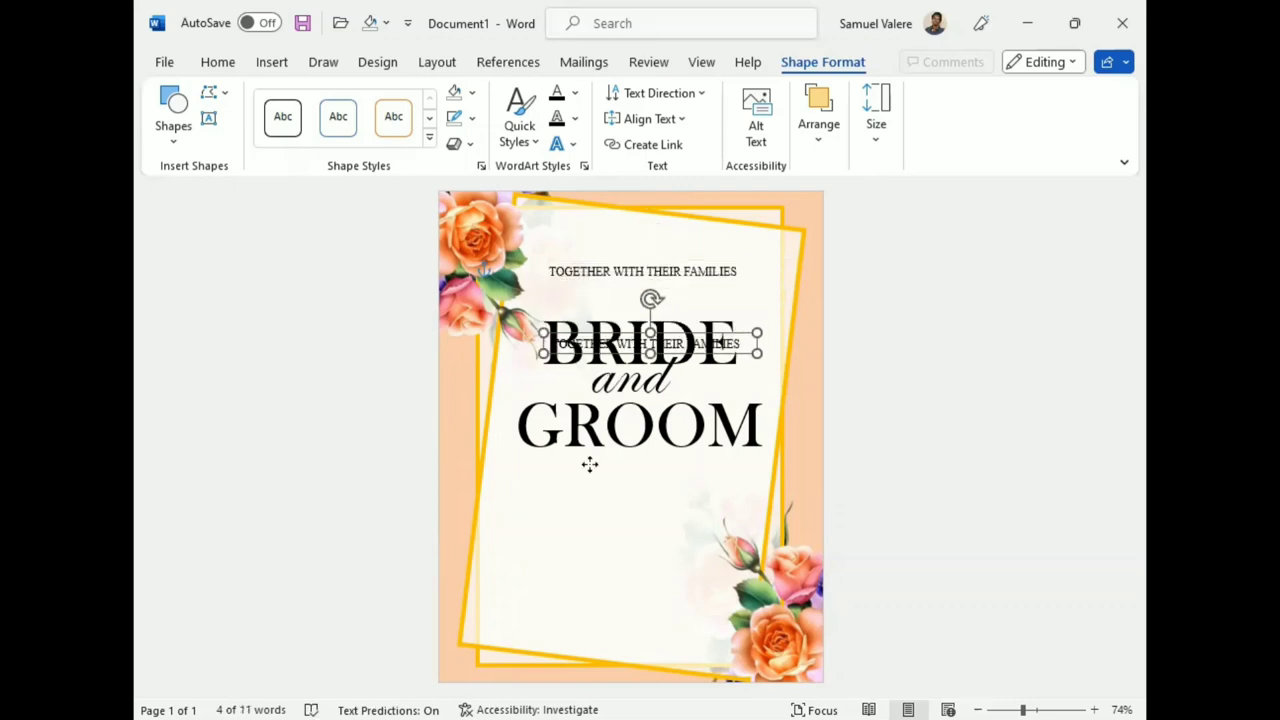
{"action": "left_click_drag", "start_coordinate": [590, 464], "coordinate": [590, 463]}
{"action": "type", "text": "Re"}
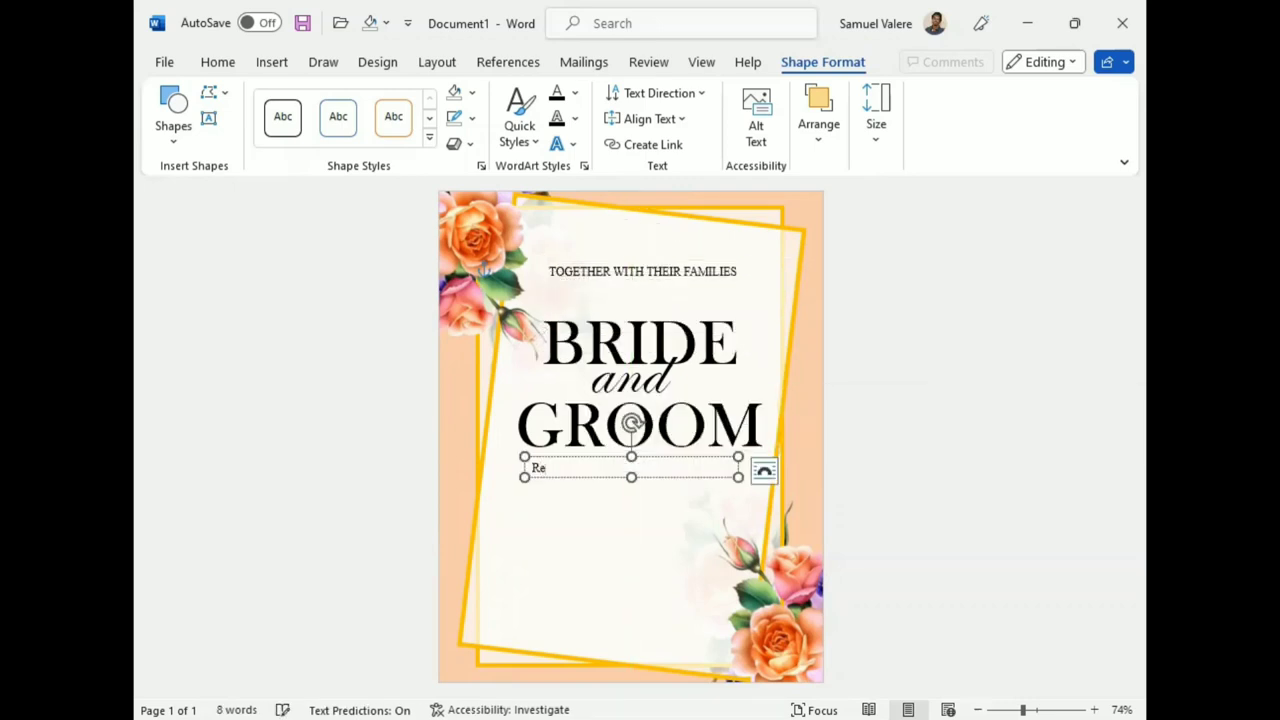
{"action": "type", "text": "quest The"}
{"action": "type", "text": "ir p"}
{"action": "type", "text": "leasuer"}
{"action": "key", "text": "BackSpace"}
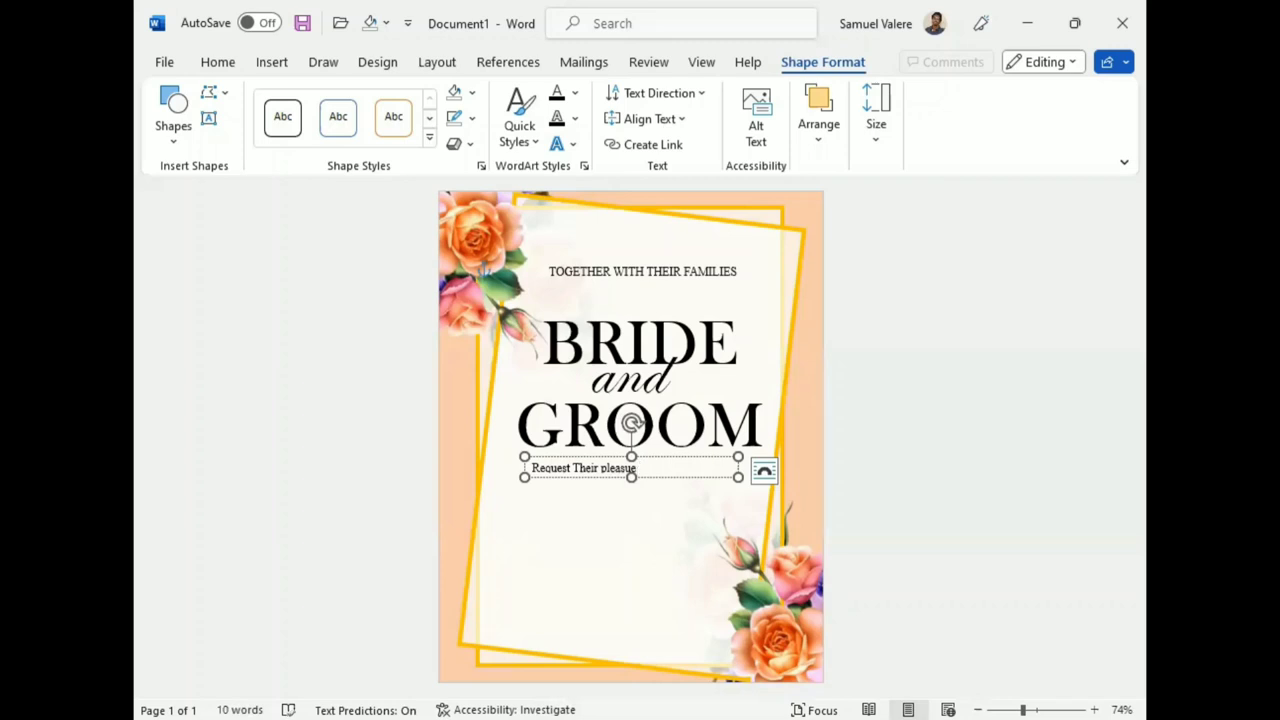
{"action": "key", "text": "BackSpace"}
{"action": "type", "text": "re of"}
{"action": "type", "text": " your company"}
{"action": "type", "text": "at the ceremony of their wedding"}
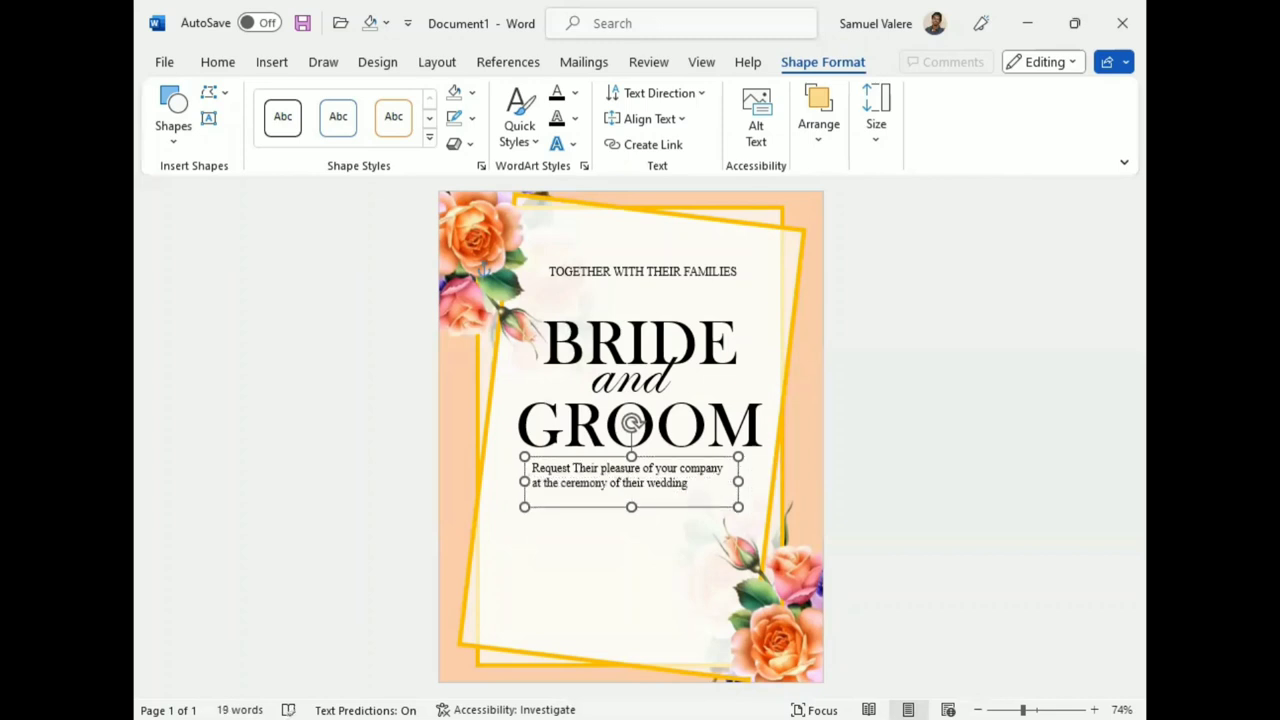
Add a period after 'wedding' and convert the request line to UPPERCASE.
{"action": "left_click_drag", "start_coordinate": [688, 483], "coordinate": [532, 468]}
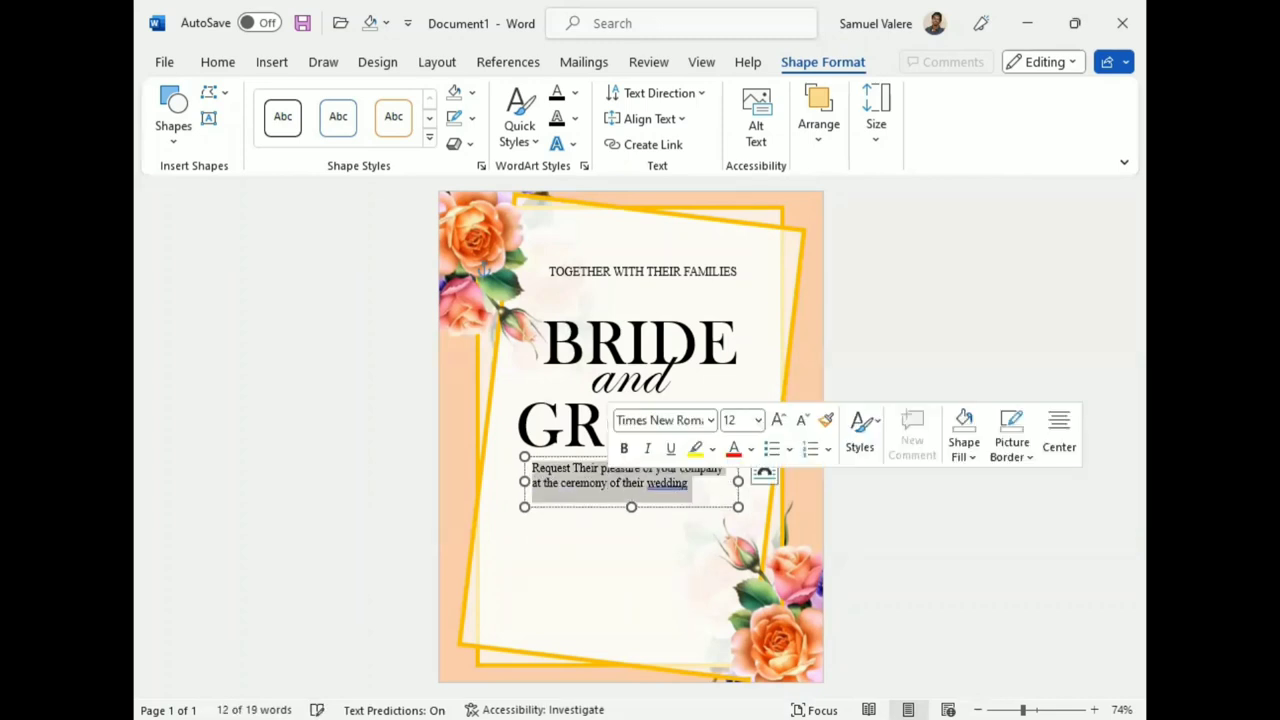
{"action": "left_click", "coordinate": [667, 483]}
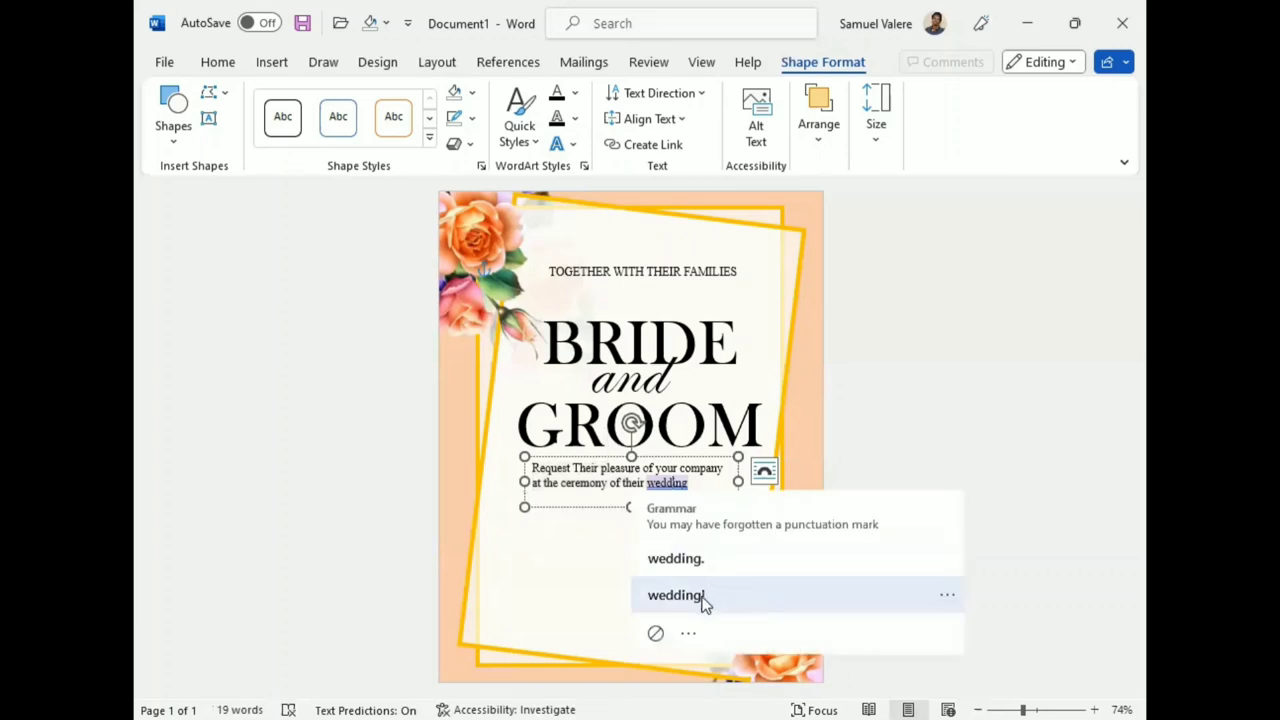
{"action": "left_click", "coordinate": [670, 578]}
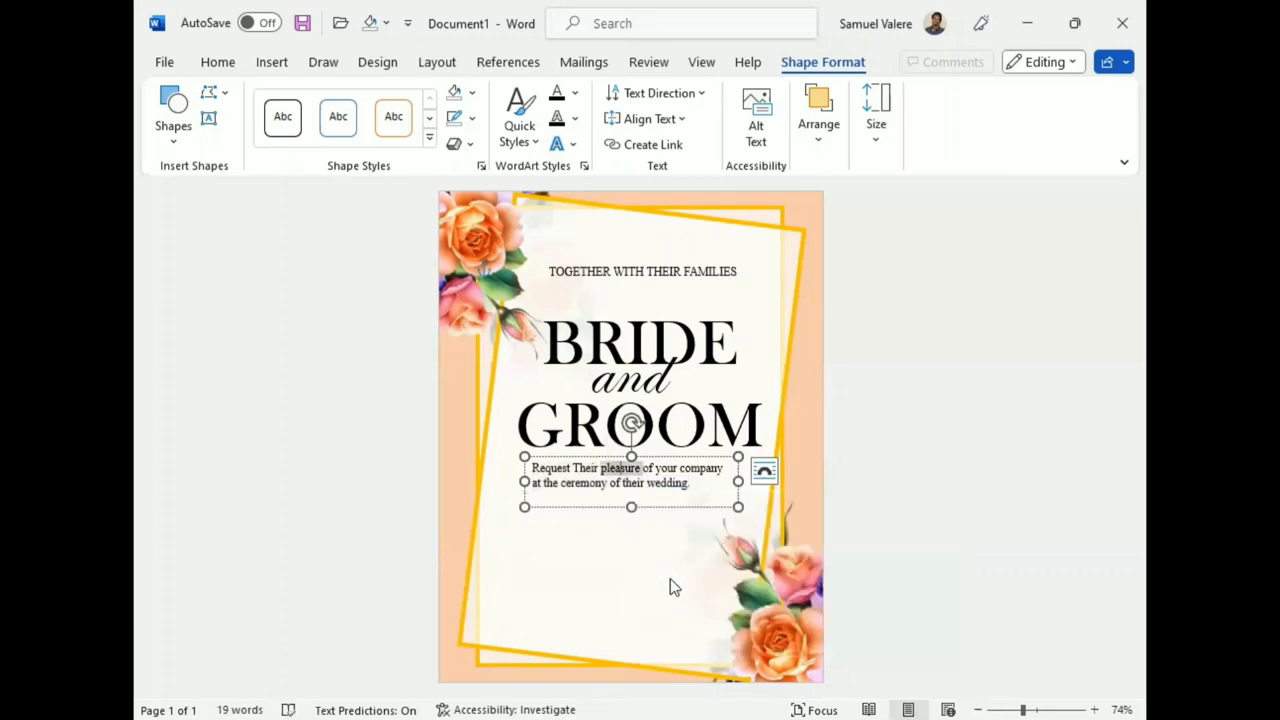
{"action": "left_click", "coordinate": [263, 65]}
{"action": "scroll", "coordinate": [262, 70], "scroll_direction": "up", "scroll_amount": 1}
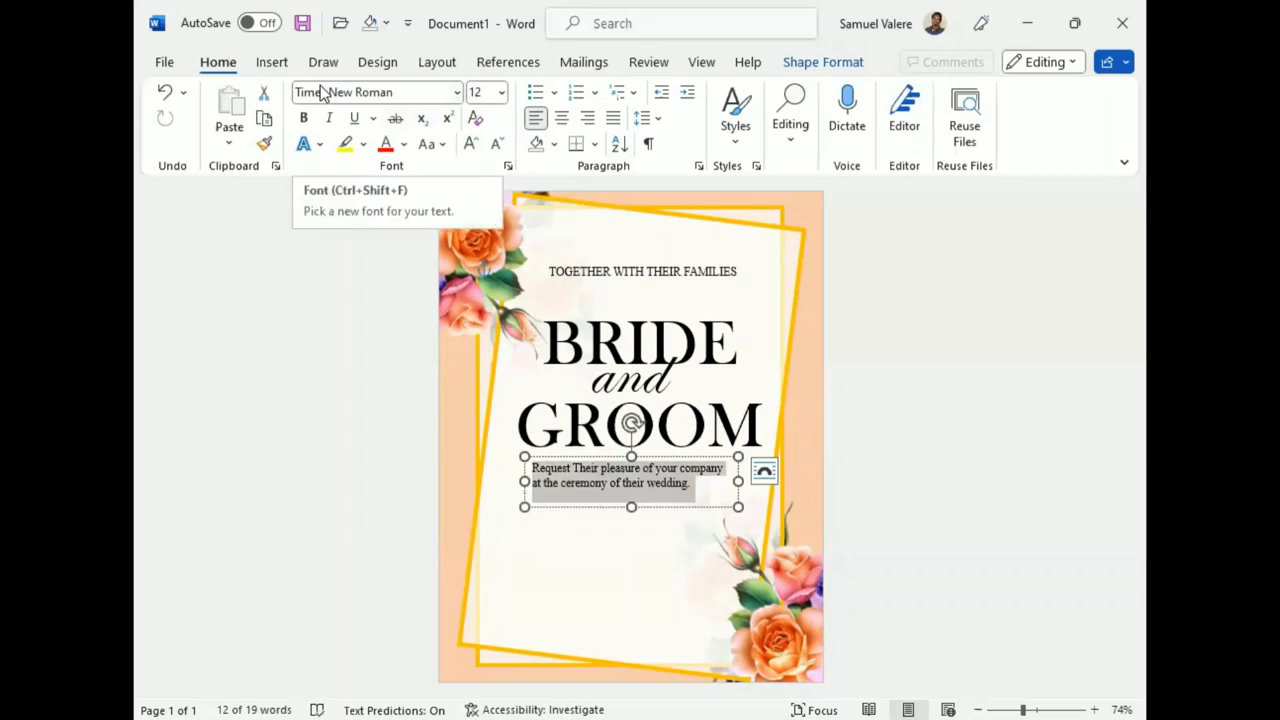
{"action": "left_click", "coordinate": [430, 144]}
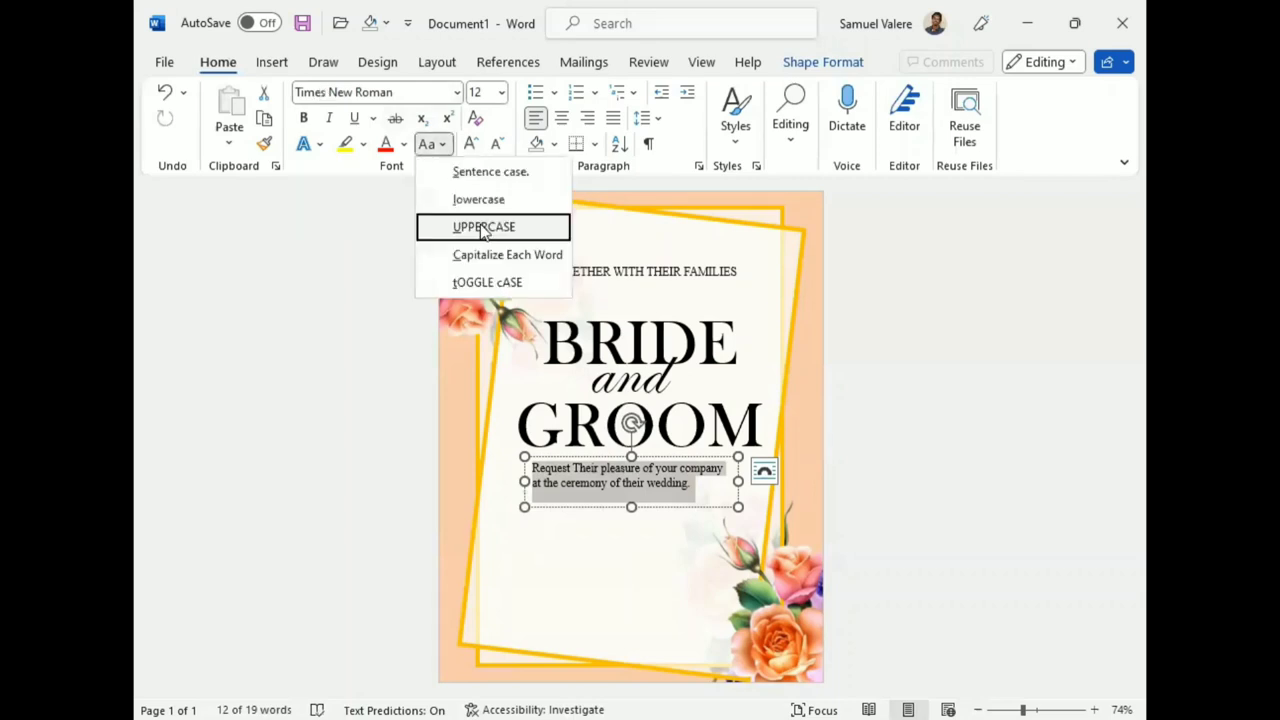
{"action": "key", "text": "Return"}
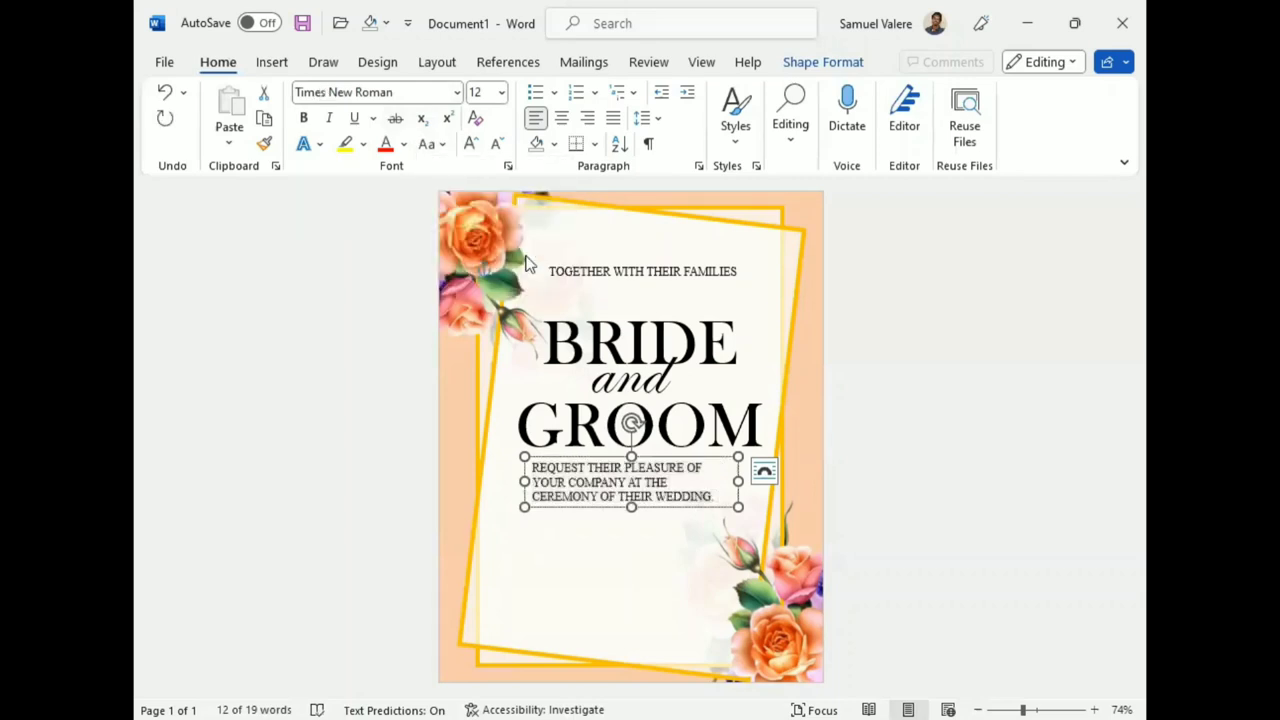
Widen the request box and centre its text so it fits on two lines.
{"action": "left_click_drag", "start_coordinate": [524, 481], "coordinate": [508, 481]}
{"action": "left_click_drag", "start_coordinate": [738, 481], "coordinate": [780, 480]}
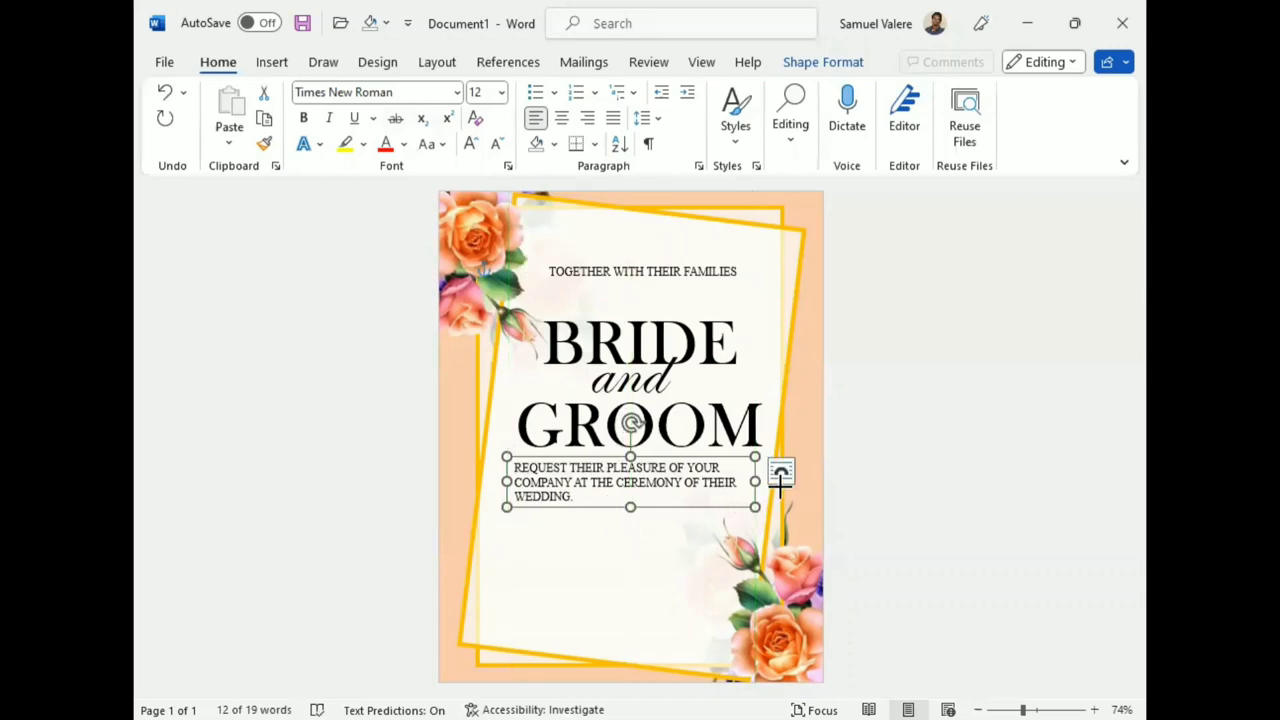
{"action": "double_click", "coordinate": [587, 467]}
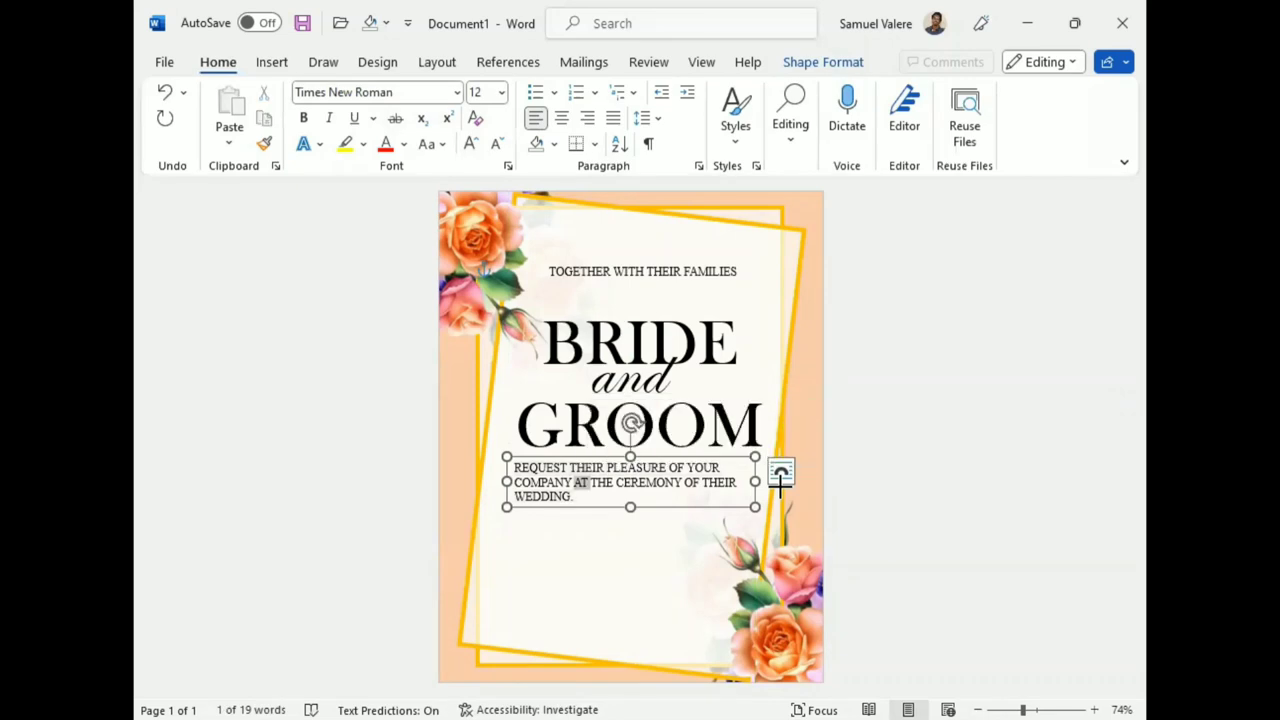
{"action": "key", "text": "ctrl+a"}
{"action": "key", "text": "ctrl+e"}
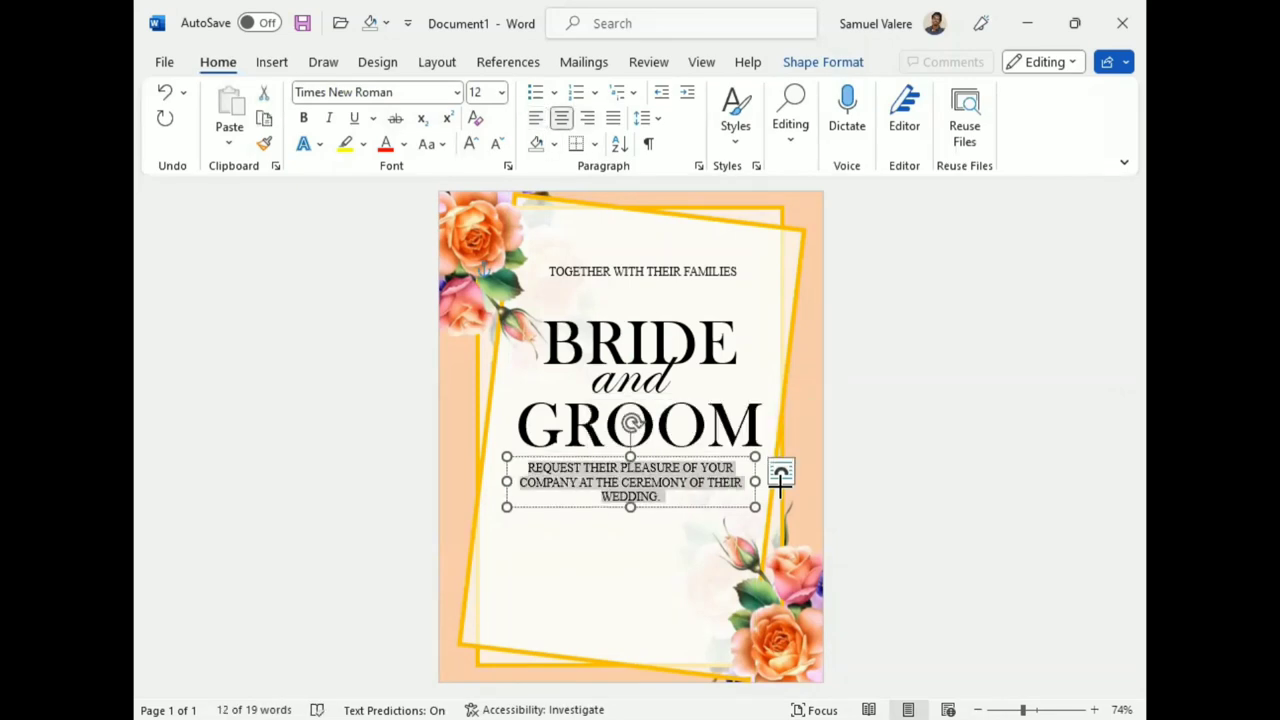
{"action": "mouse_move", "coordinate": [756, 482]}
{"action": "left_mouse_down"}
{"action": "mouse_move", "coordinate": [802, 481]}
{"action": "mouse_move", "coordinate": [783, 484]}
{"action": "left_mouse_up"}
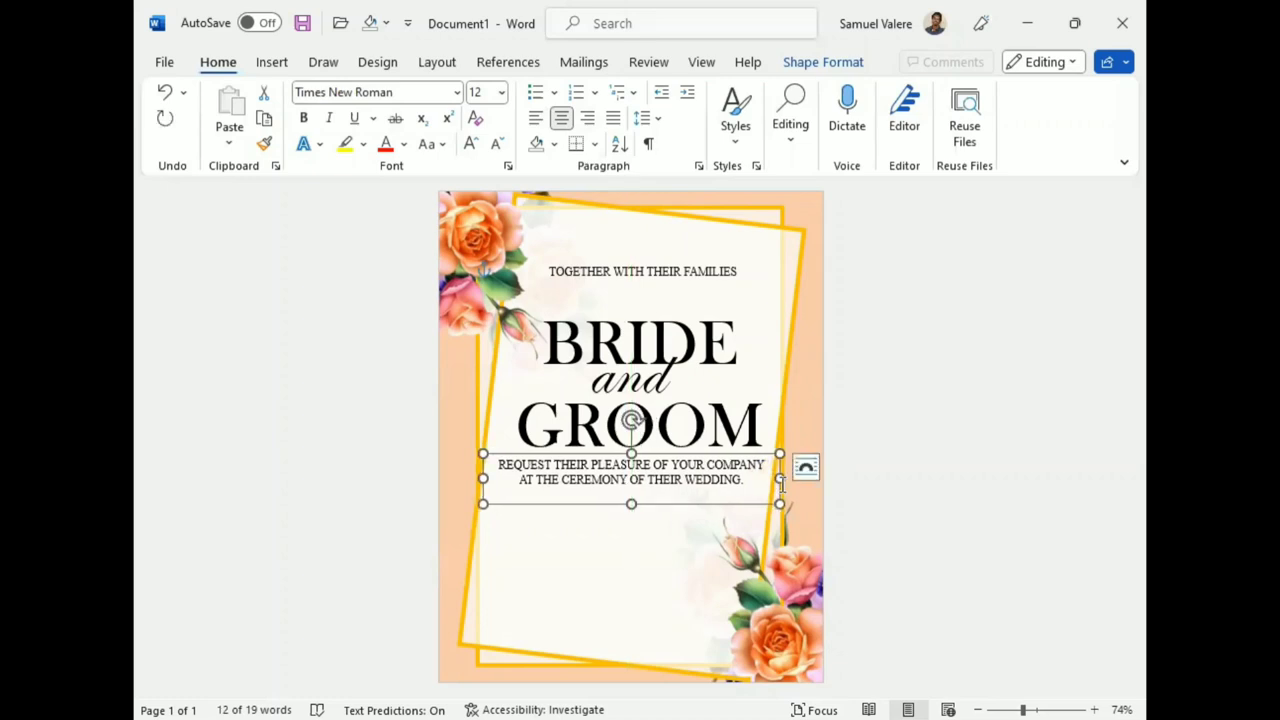
Paste a copy of the TOGETHER WITH THEIR FAMILIES box below the invitation text, reading SATURDAY in capitals.
{"action": "key", "text": "Tab"}
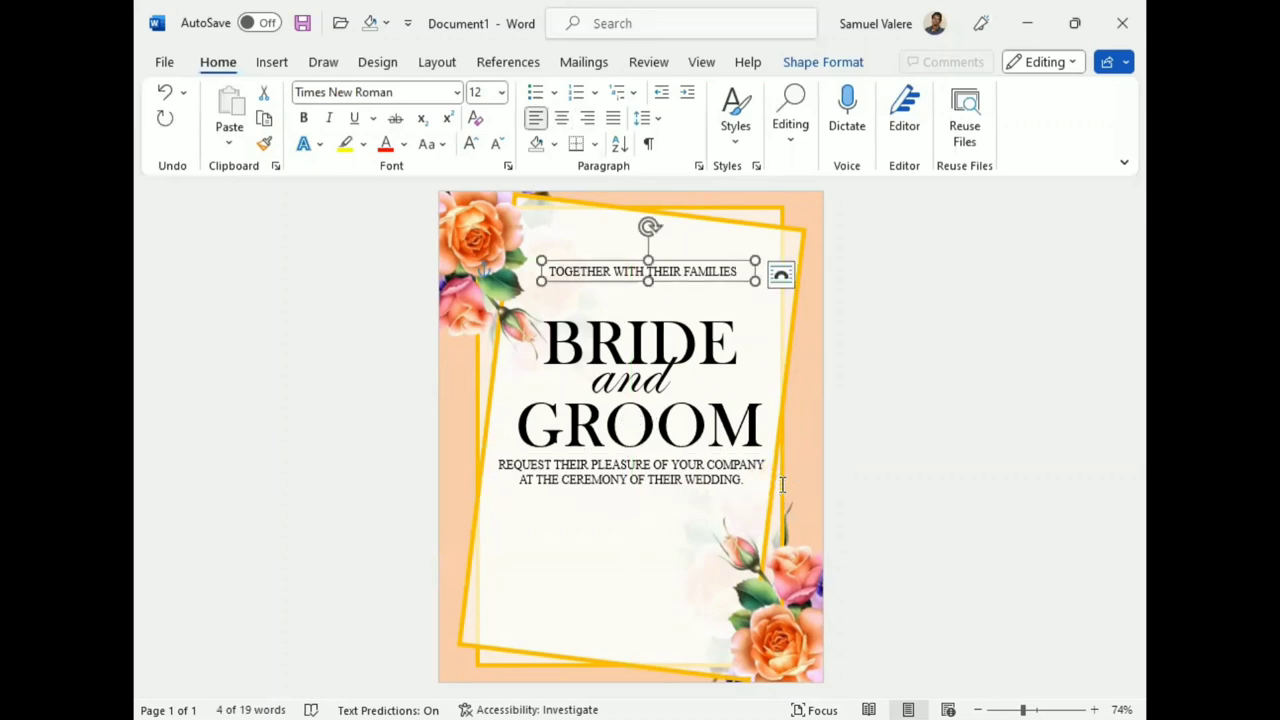
{"action": "key", "text": "ctrl+c"}
{"action": "key", "text": "ctrl+v"}
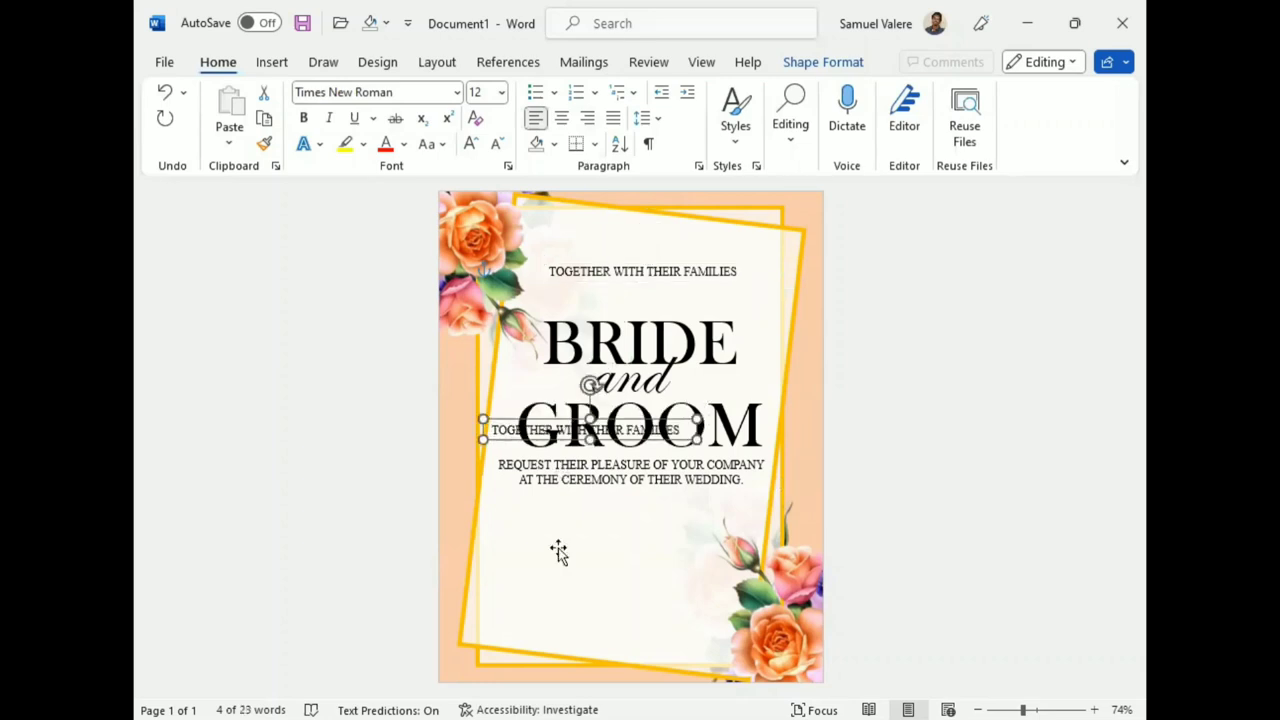
{"action": "left_click_drag", "start_coordinate": [558, 548], "coordinate": [558, 548]}
{"action": "type", "text": "Satu"}
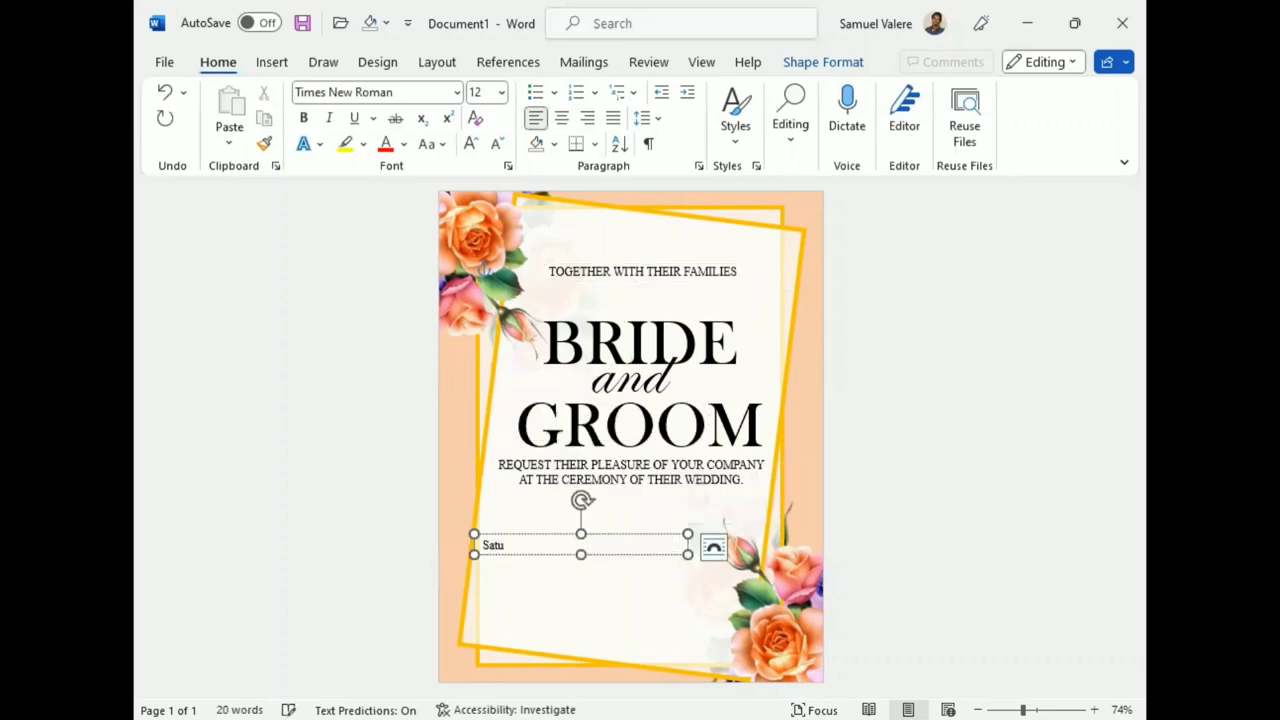
{"action": "type", "text": "rda"}
{"action": "type", "text": "y"}
{"action": "double_click", "coordinate": [503, 545]}
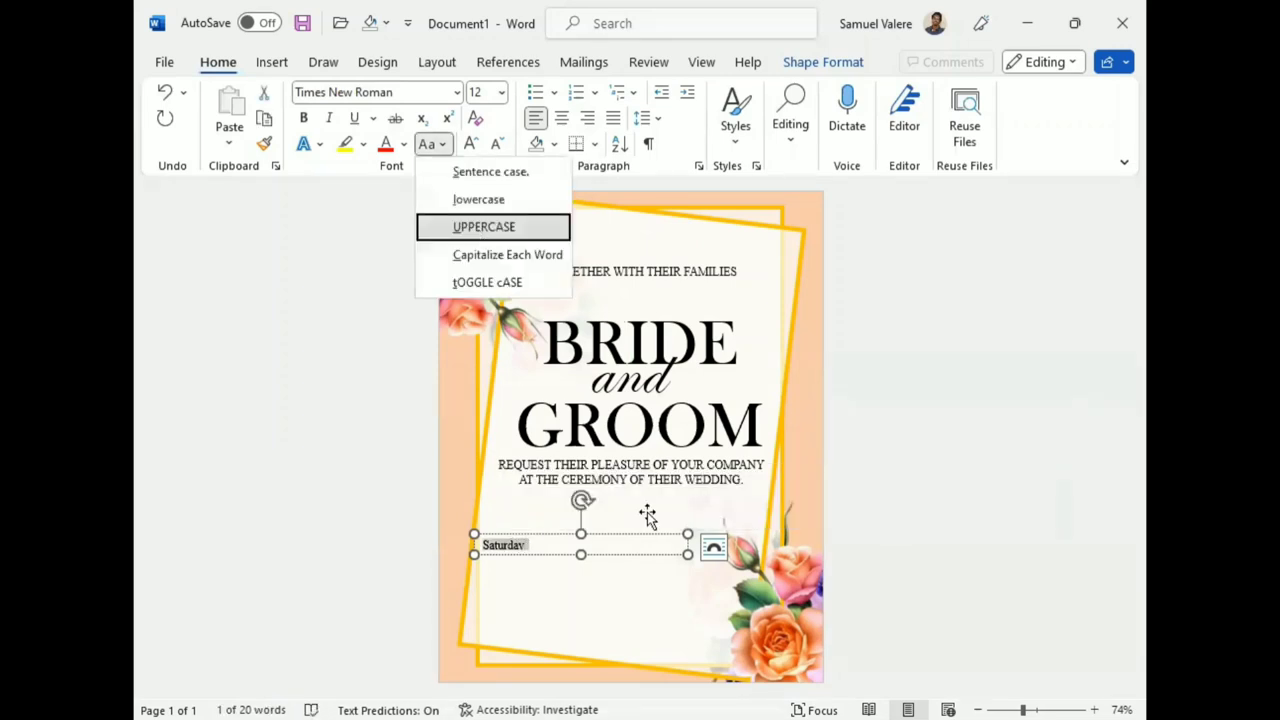
{"action": "left_click", "coordinate": [480, 226]}
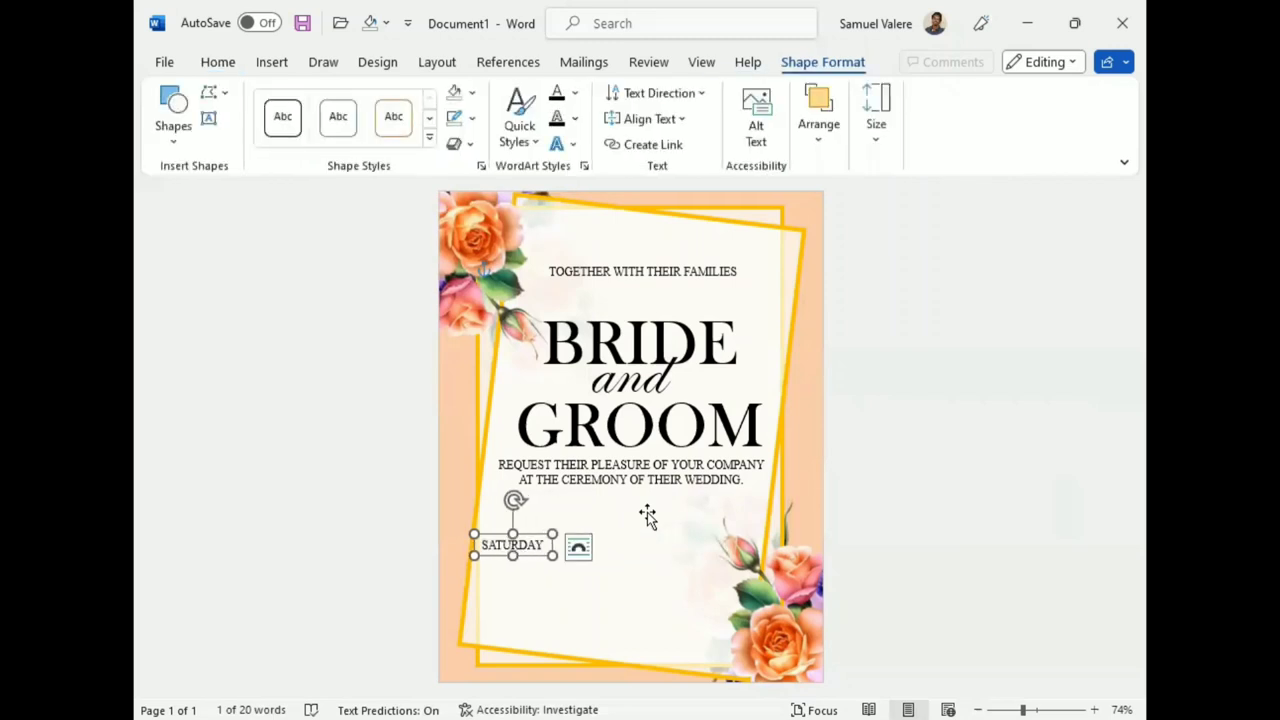
Nudge the SATURDAY box right and down, then place a copy of it to its right.
{"action": "key", "text": "Right"}
{"action": "key", "text": "Right"}
{"action": "key", "text": "Right"}
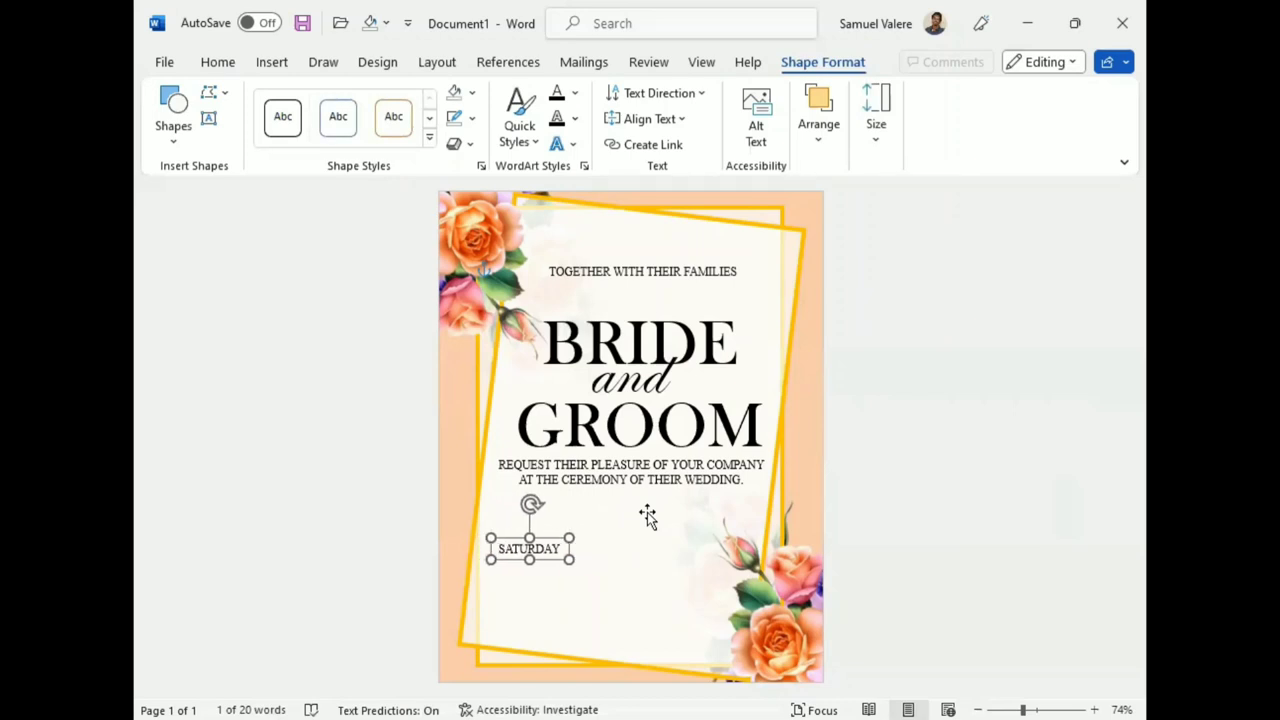
{"action": "key", "text": "Right"}
{"action": "key", "text": "Down"}
{"action": "key", "text": "Right"}
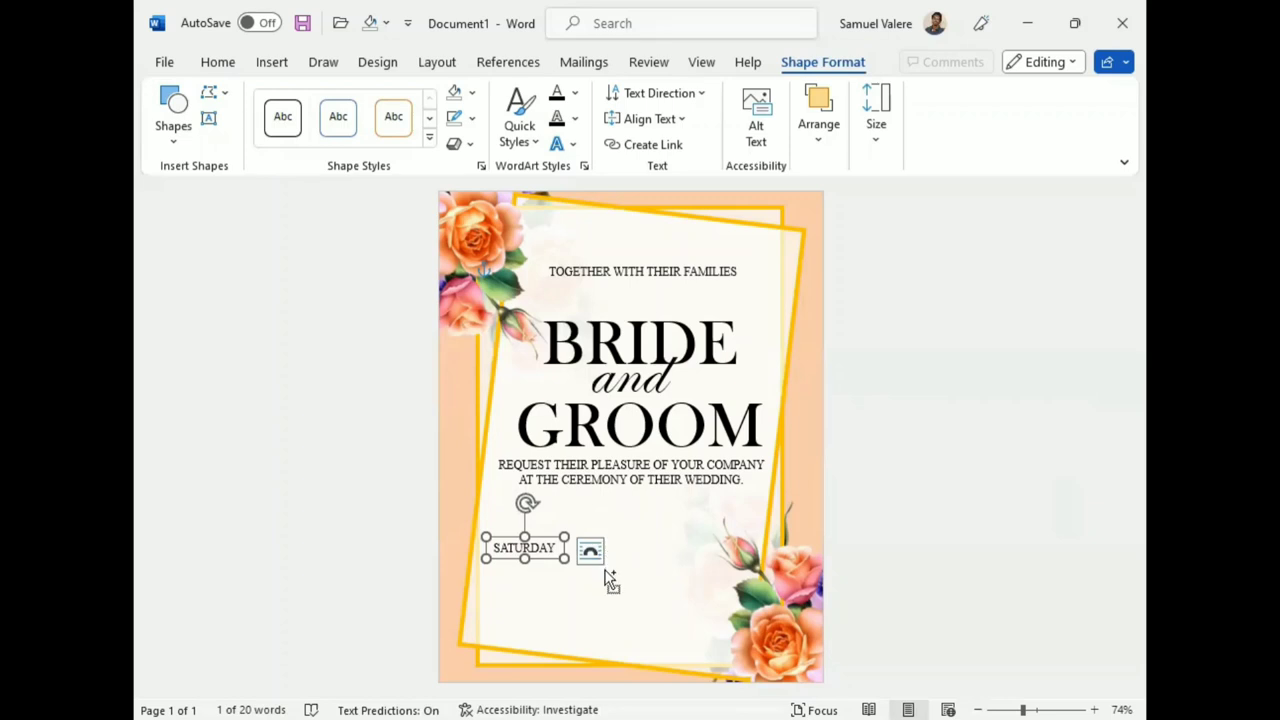
{"action": "key", "text": "ctrl+c"}
{"action": "key", "text": "ctrl+v"}
{"action": "mouse_move", "coordinate": [548, 557]}
{"action": "left_mouse_down"}
{"action": "mouse_move", "coordinate": [632, 565]}
{"action": "mouse_move", "coordinate": [609, 557]}
{"action": "left_mouse_up"}
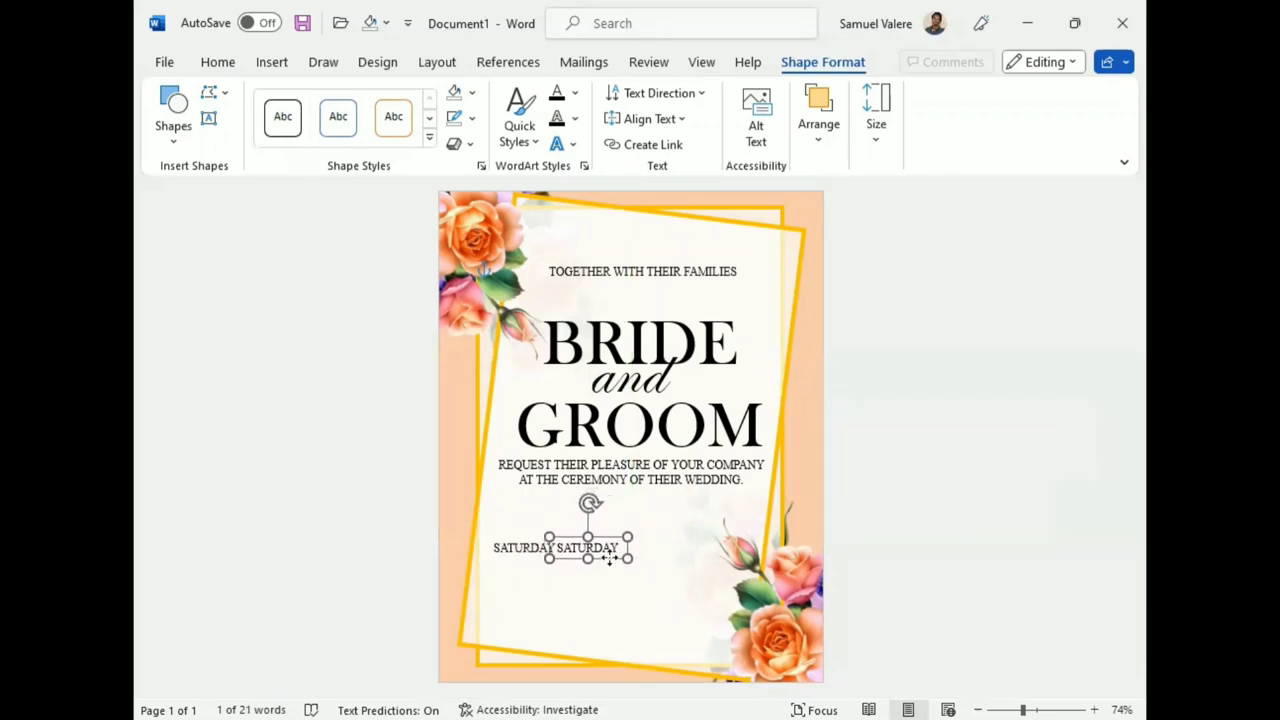
Move the copy beside the lower-right roses, change it to 7 O'CLOCK, and copy it toward the centre.
{"action": "left_click_drag", "start_coordinate": [609, 557], "coordinate": [745, 566]}
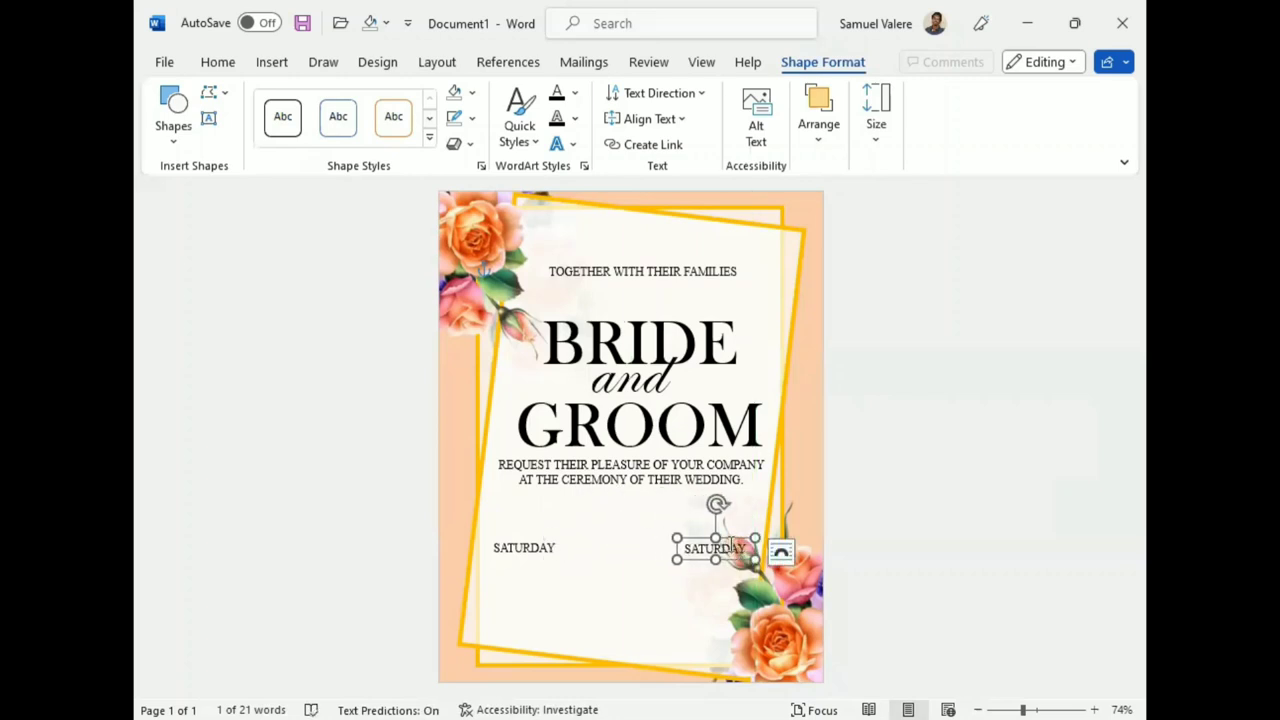
{"action": "double_click", "coordinate": [731, 549]}
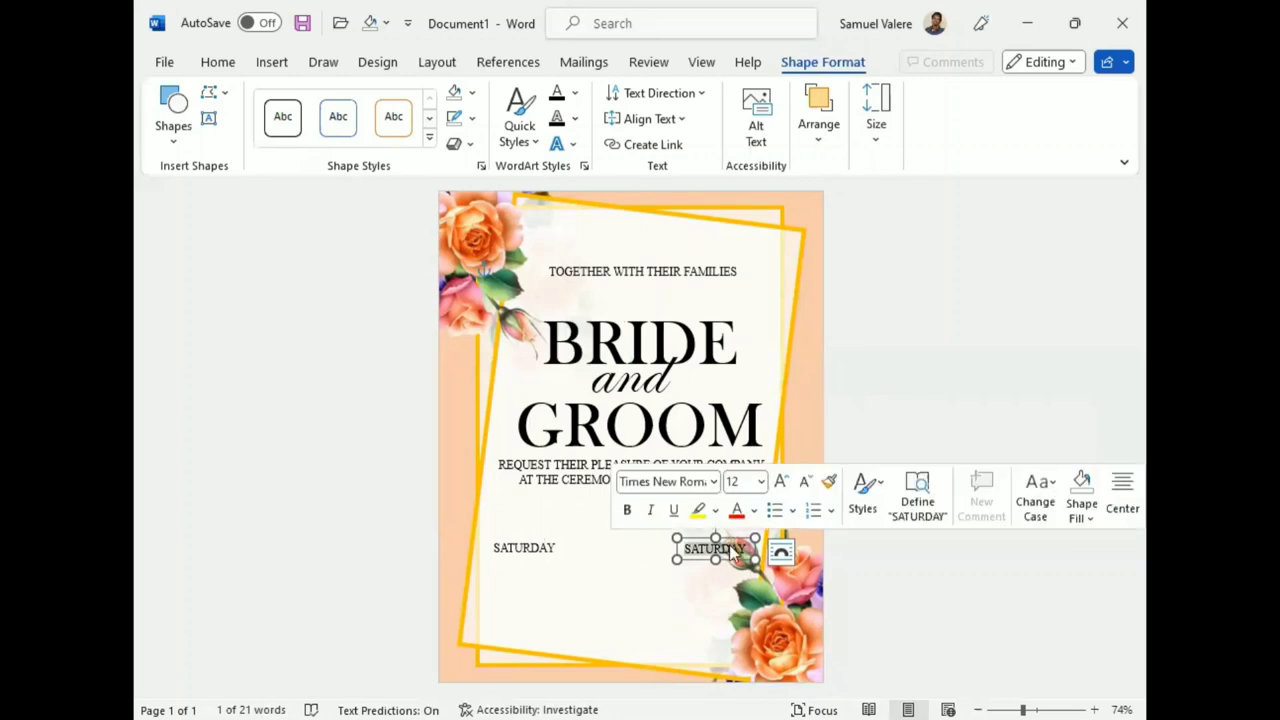
{"action": "key", "text": "BackSpace"}
{"action": "type", "text": "7 o'c"}
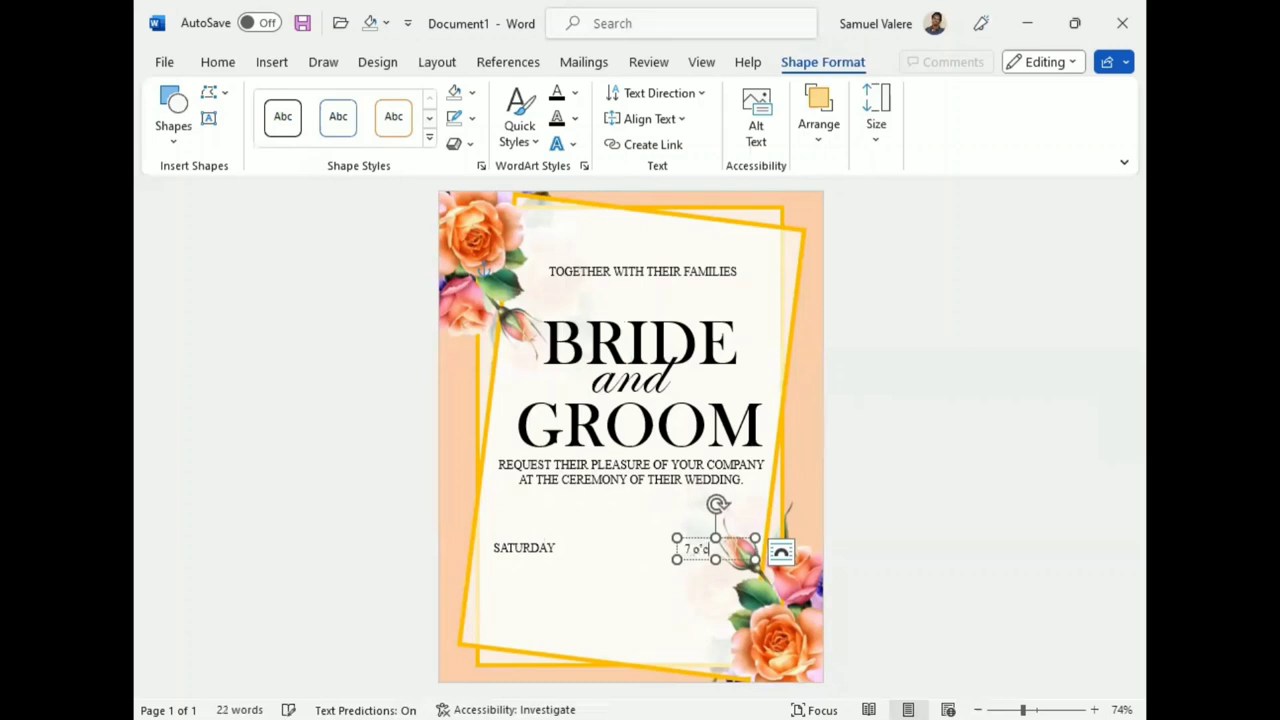
{"action": "type", "text": "lock"}
{"action": "left_click_drag", "start_coordinate": [731, 549], "coordinate": [684, 552]}
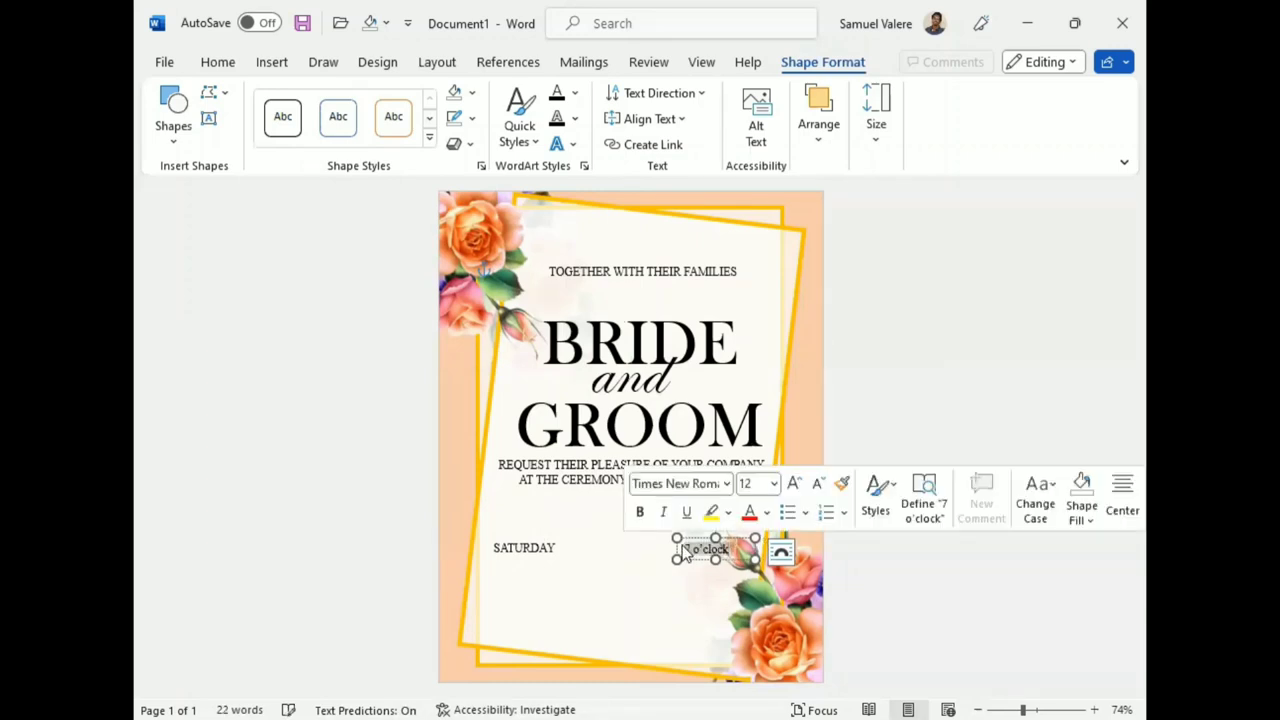
{"action": "left_click", "coordinate": [217, 62]}
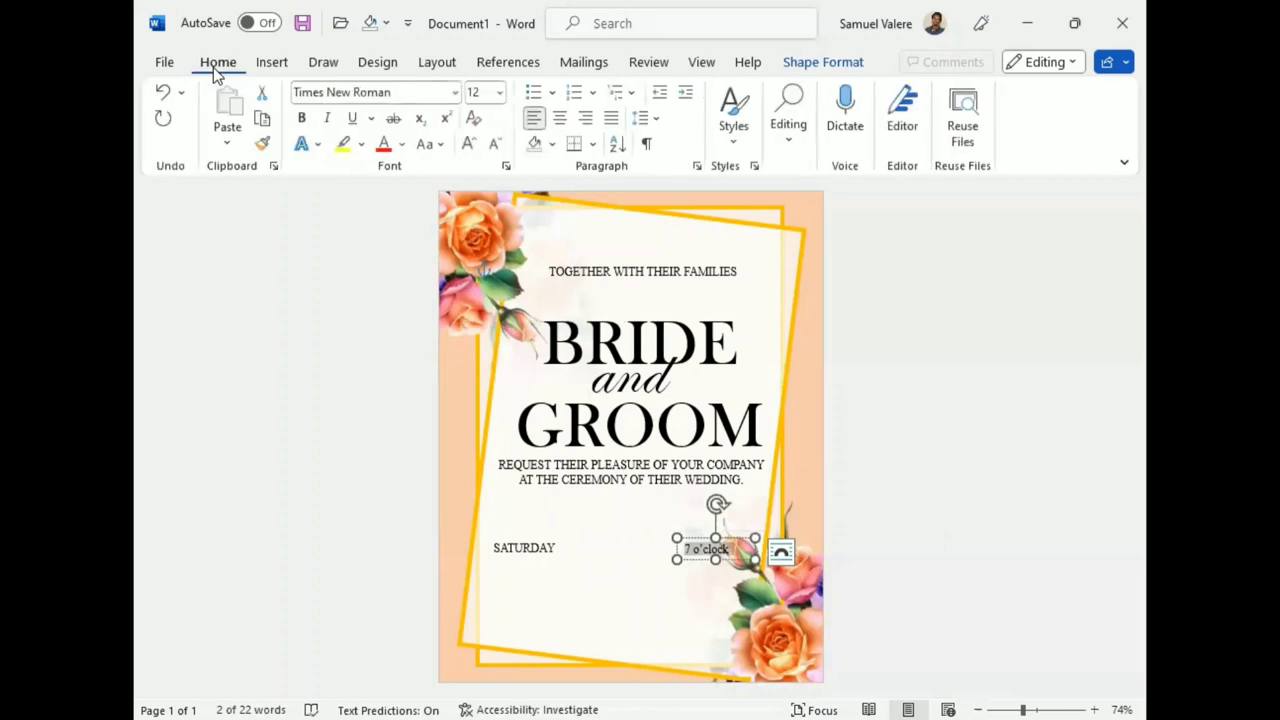
{"action": "left_click", "coordinate": [448, 145]}
{"action": "left_click", "coordinate": [466, 228]}
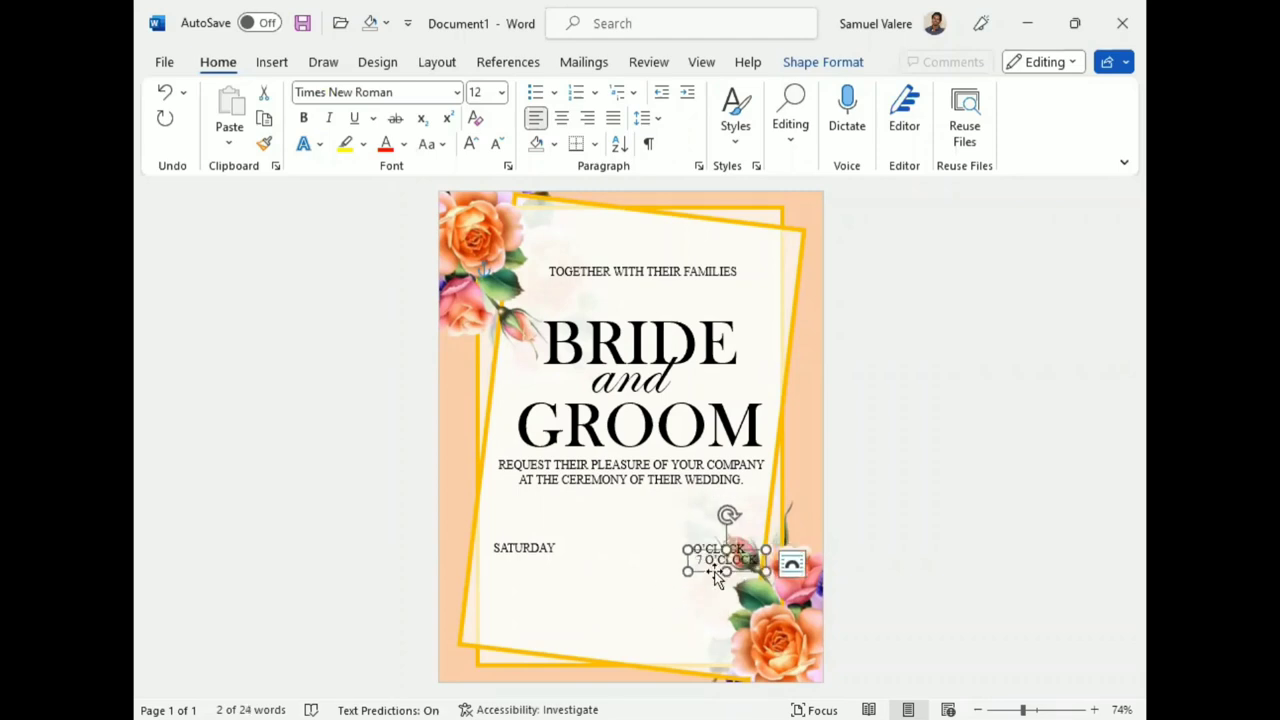
{"action": "left_click_drag", "start_coordinate": [688, 559], "coordinate": [602, 529], "text": "ctrl"}
Replace the centre copy's text with APRIL in capitals, then narrow and reposition its box.
{"action": "double_click", "coordinate": [638, 528]}
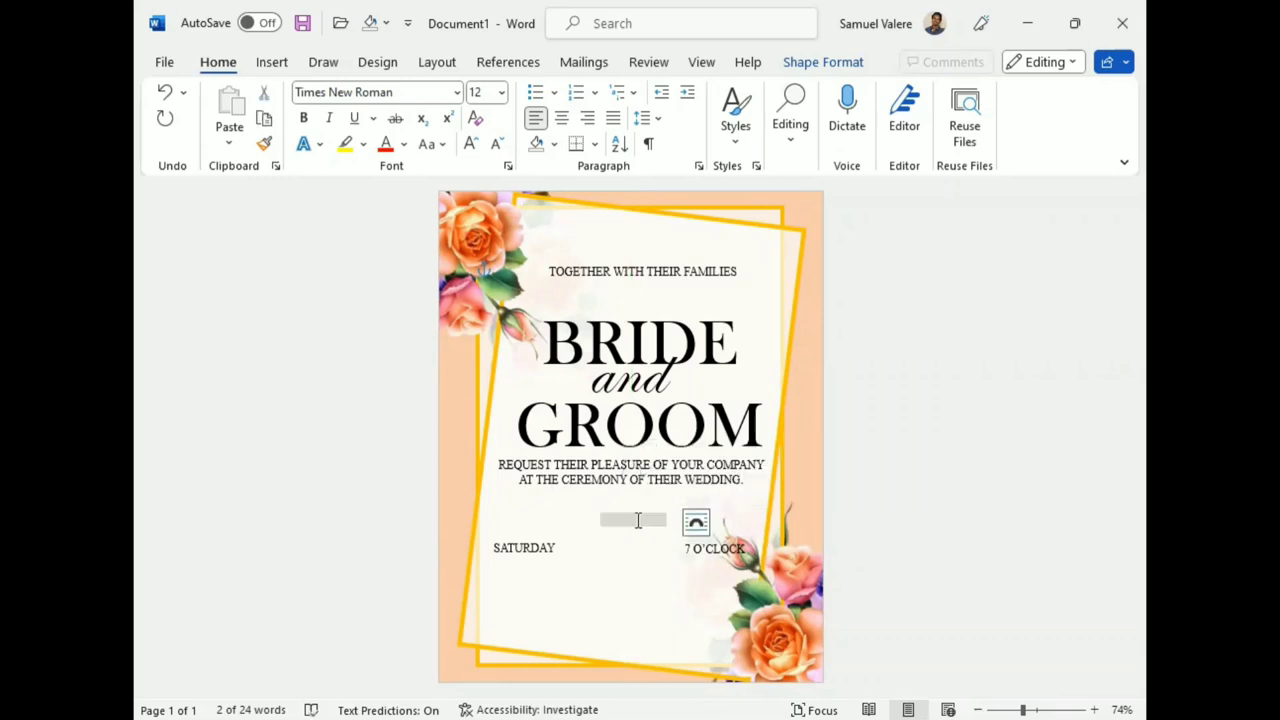
{"action": "type", "text": "april"}
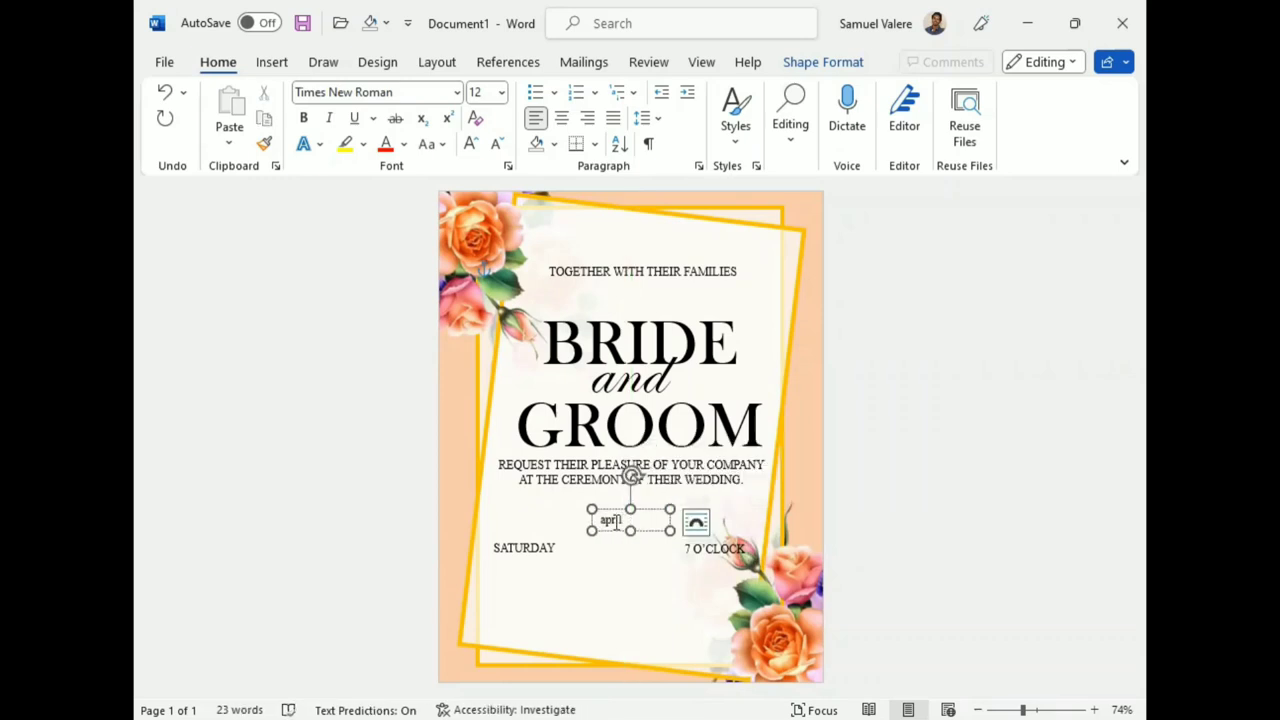
{"action": "double_click", "coordinate": [612, 521]}
{"action": "right_click", "coordinate": [612, 528]}
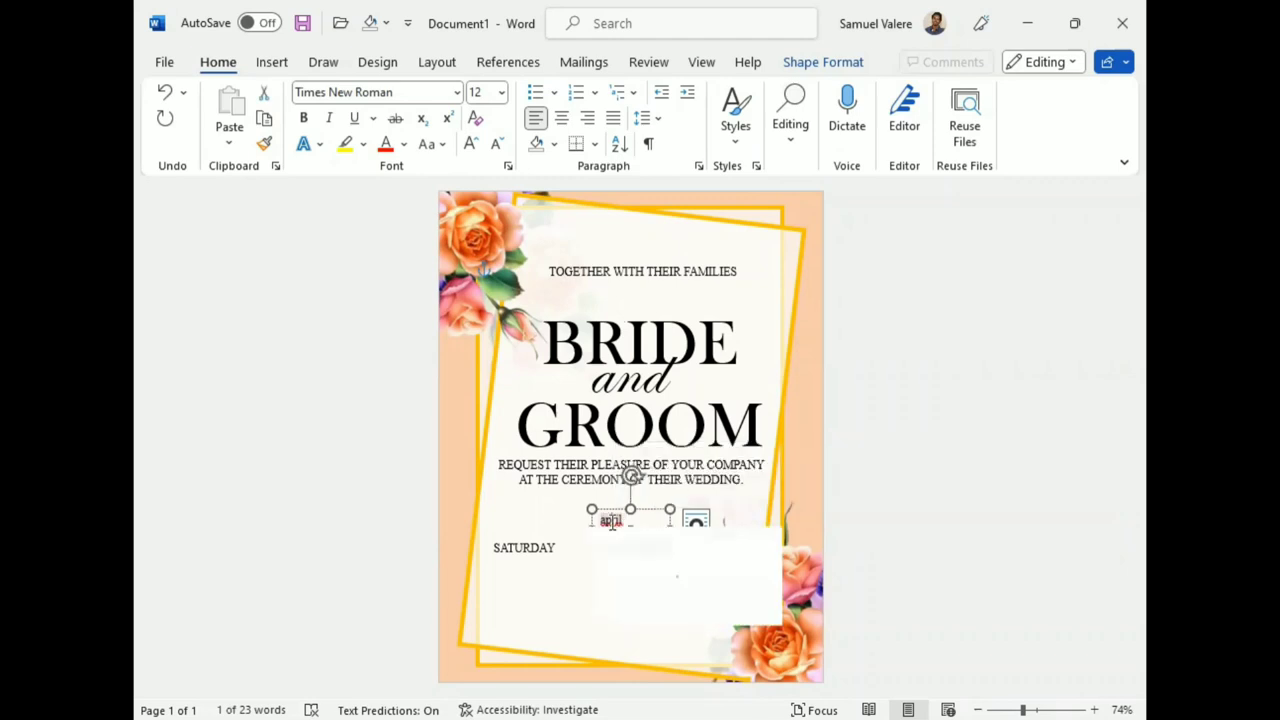
{"action": "left_click", "coordinate": [614, 580]}
{"action": "double_click", "coordinate": [612, 520]}
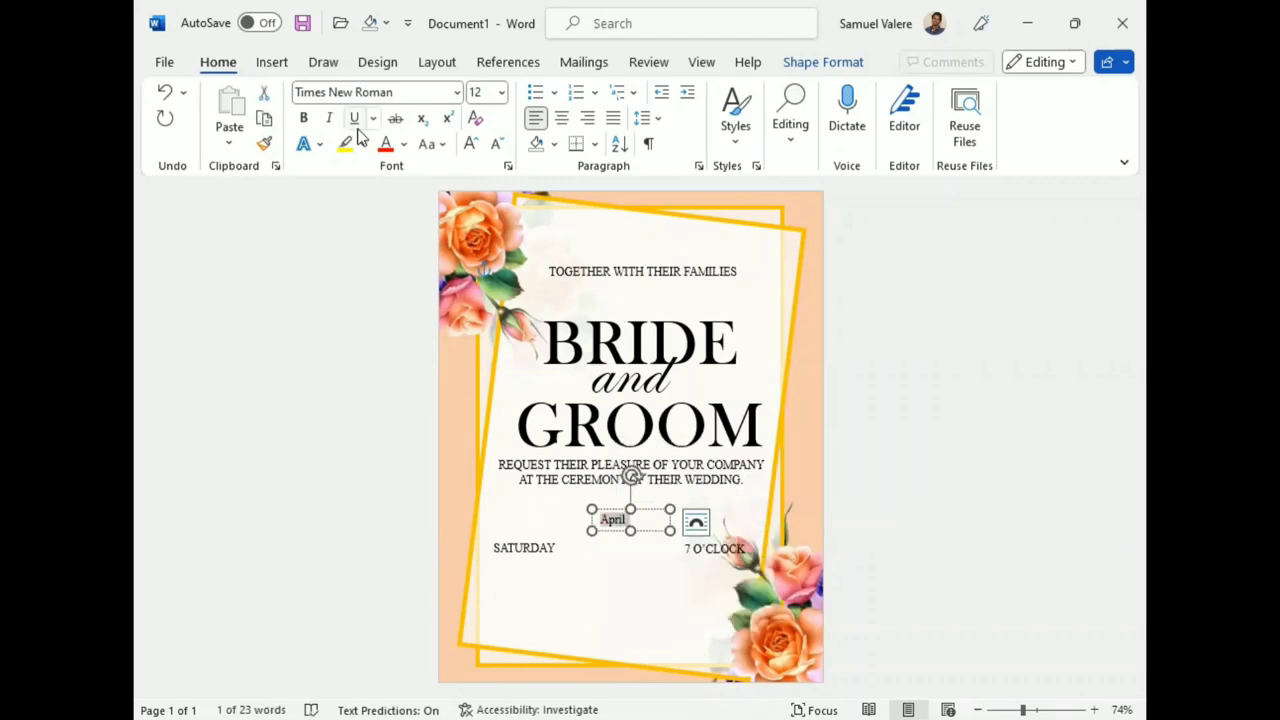
{"action": "left_click", "coordinate": [434, 144]}
{"action": "left_click", "coordinate": [484, 227]}
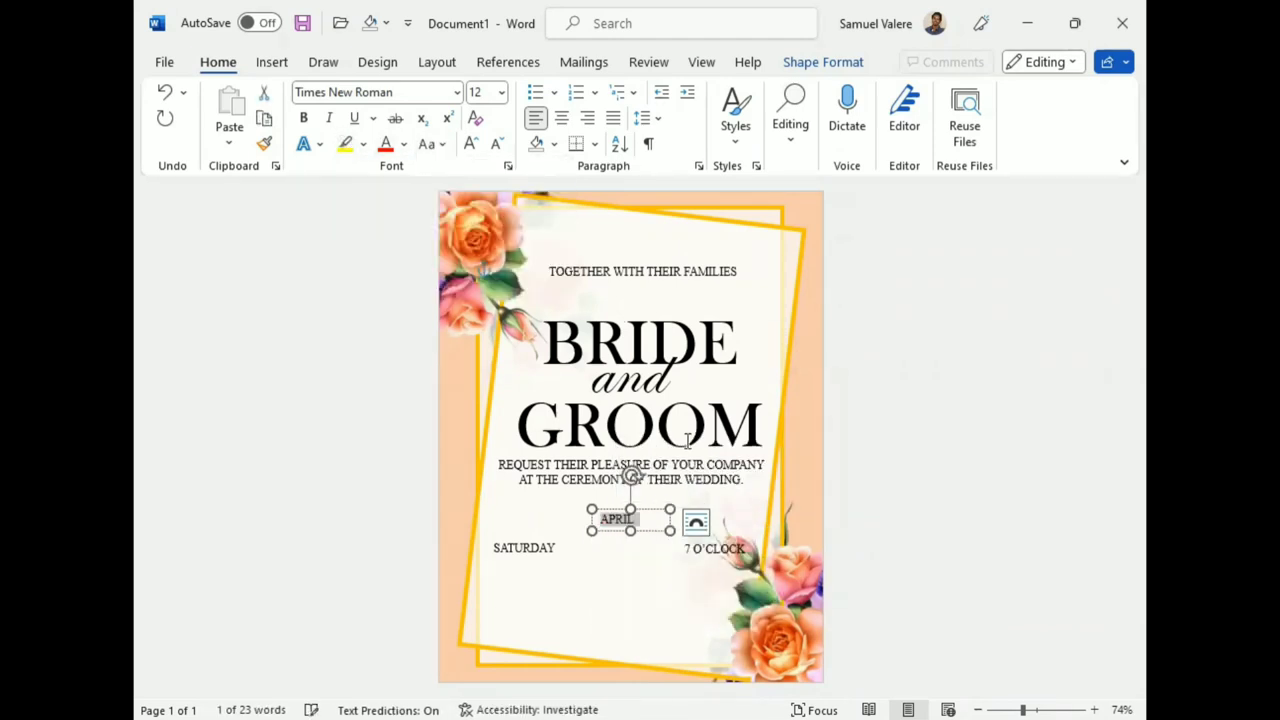
{"action": "left_click_drag", "start_coordinate": [670, 519], "coordinate": [640, 524]}
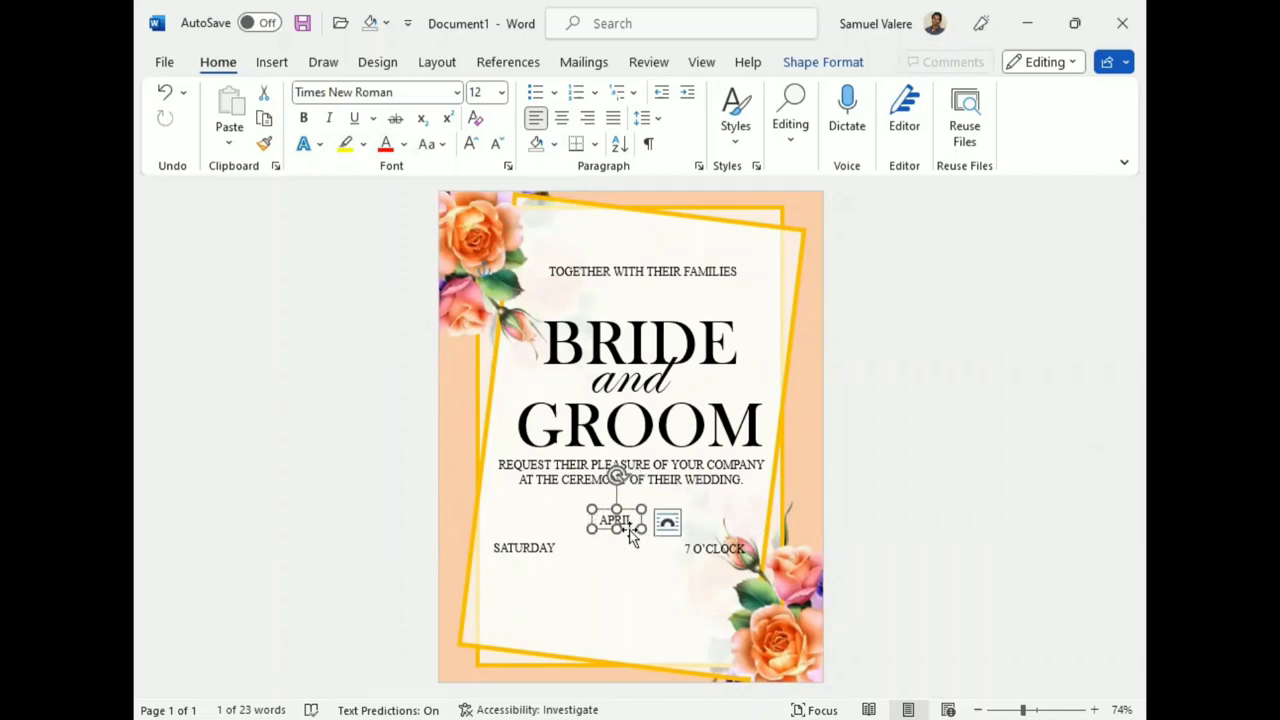
{"action": "left_click_drag", "start_coordinate": [624, 527], "coordinate": [643, 541]}
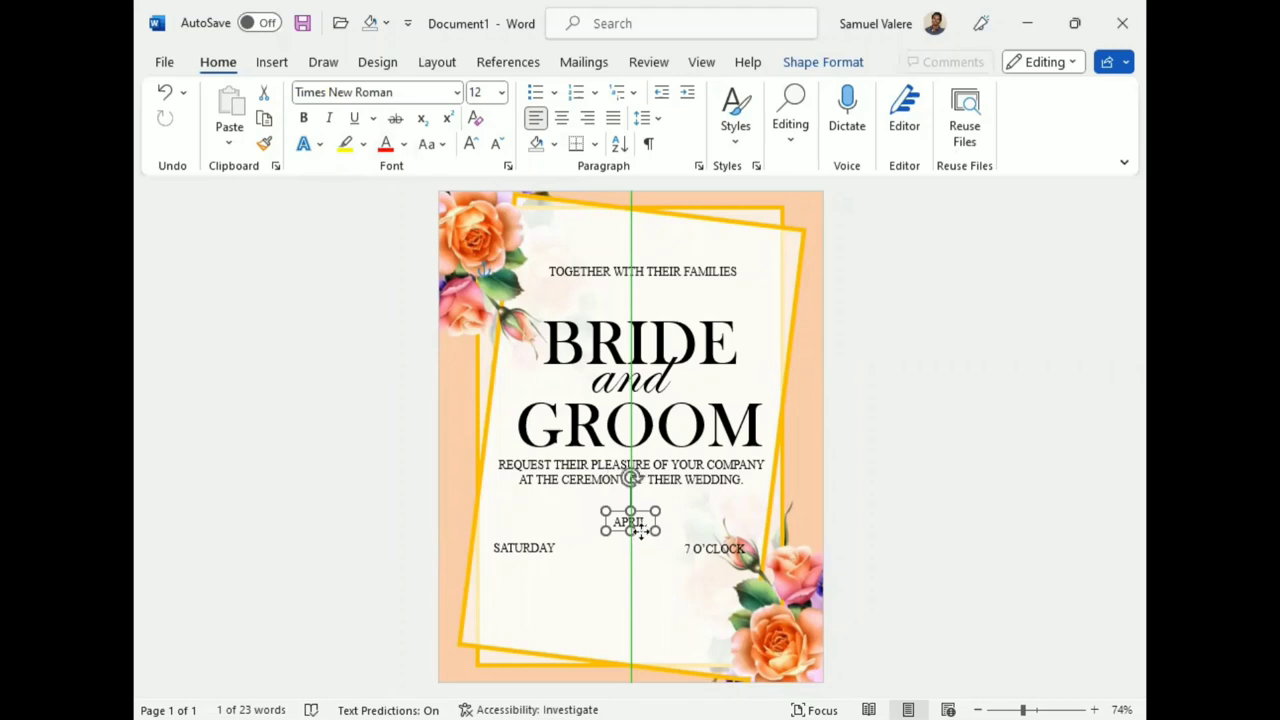
Centre APRIL between SATURDAY and 7 O'CLOCK and add a 2024 copy below it.
{"action": "left_click_drag", "start_coordinate": [641, 538], "coordinate": [641, 527]}
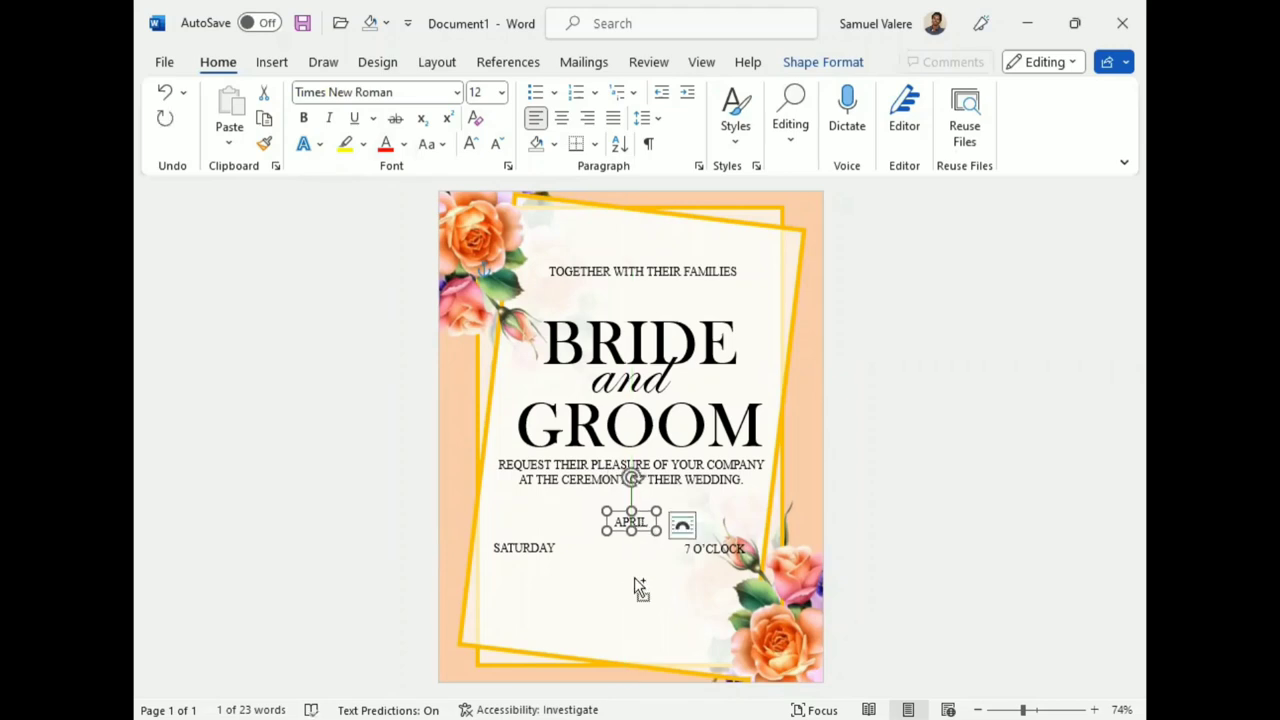
{"action": "left_click_drag", "start_coordinate": [640, 525], "coordinate": [640, 570], "text": "ctrl"}
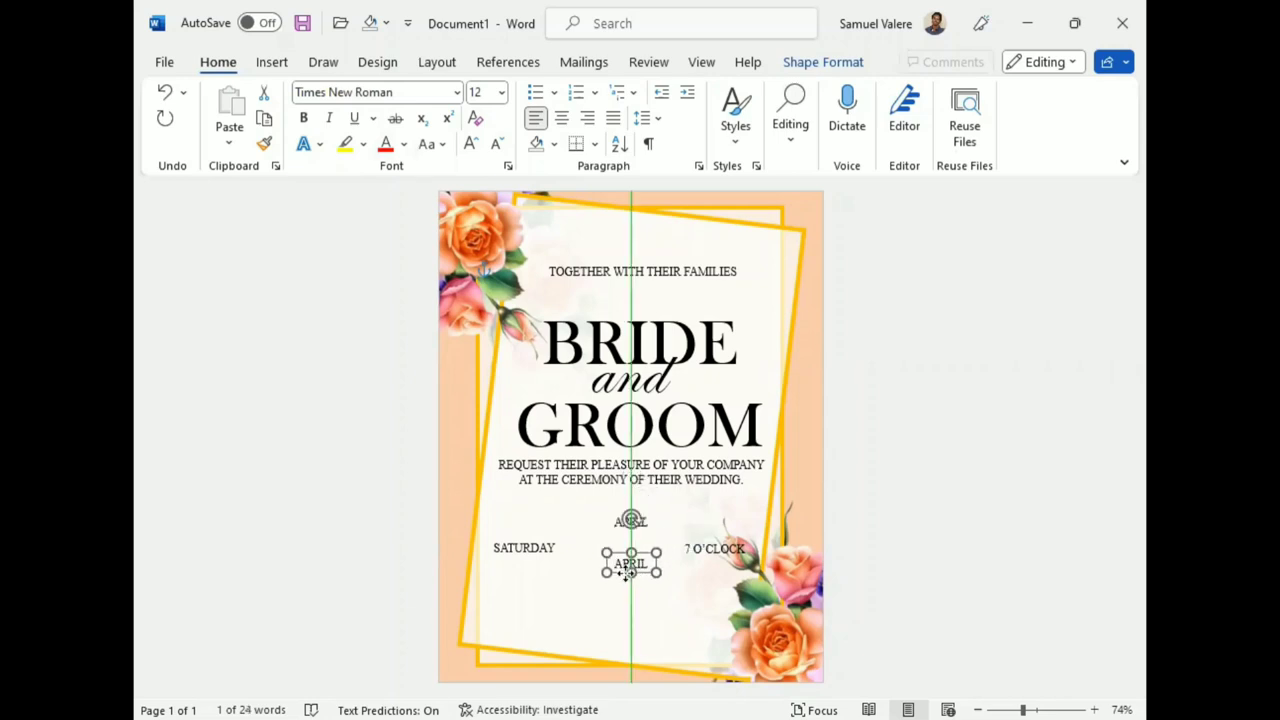
{"action": "double_click", "coordinate": [630, 567]}
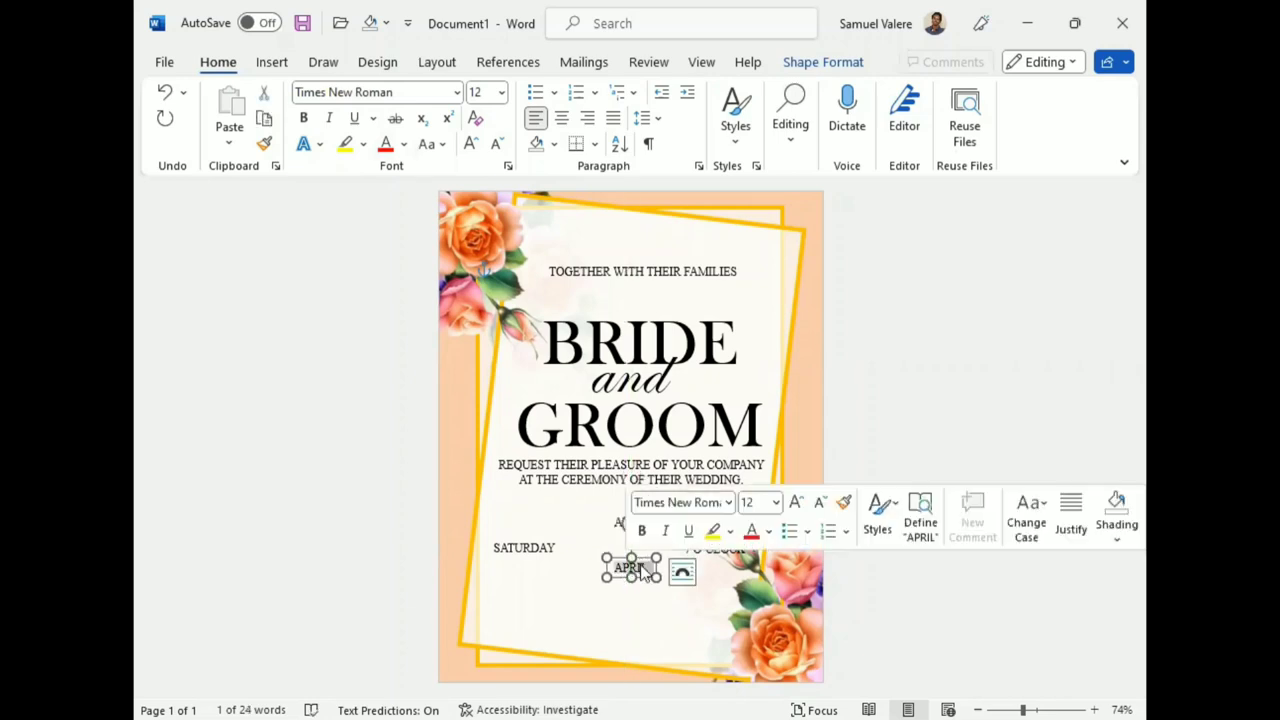
{"action": "type", "text": "2024"}
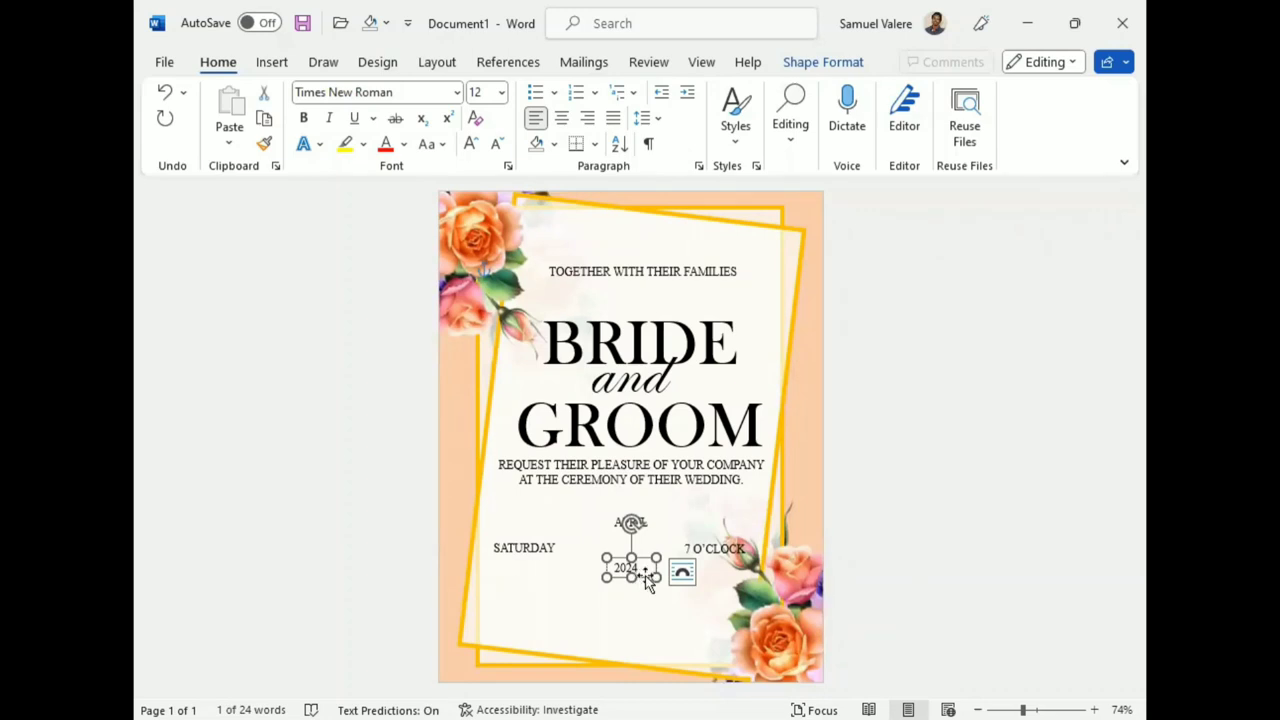
Add a bold 25 box centred between APRIL and 2024, and widen the 2024 box.
{"action": "left_click_drag", "start_coordinate": [642, 575], "coordinate": [636, 552], "text": "ctrl"}
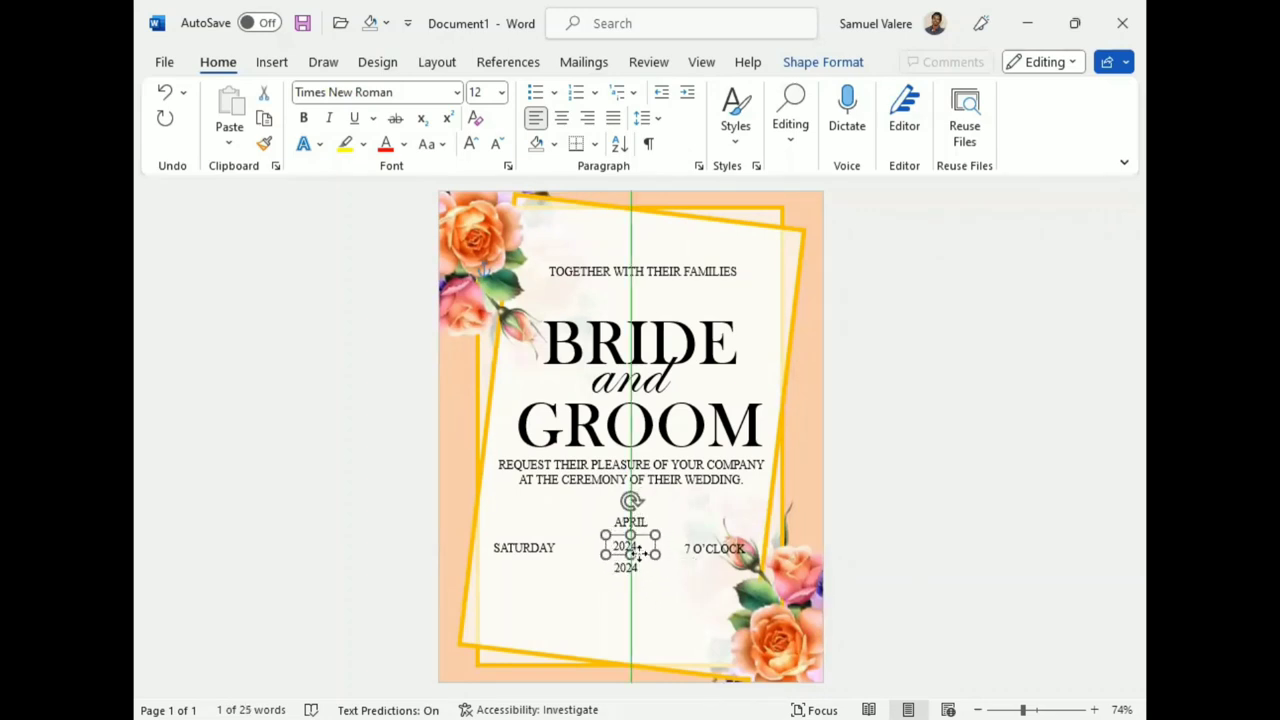
{"action": "double_click", "coordinate": [622, 548]}
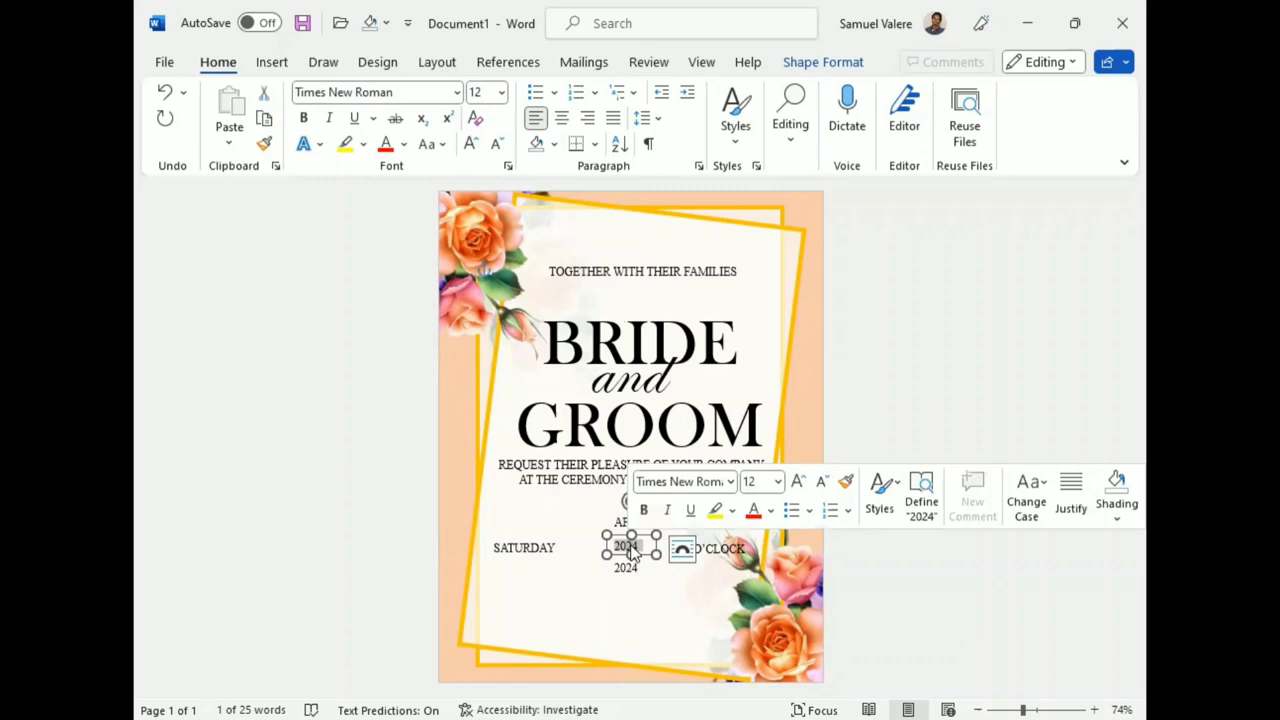
{"action": "type", "text": "20"}
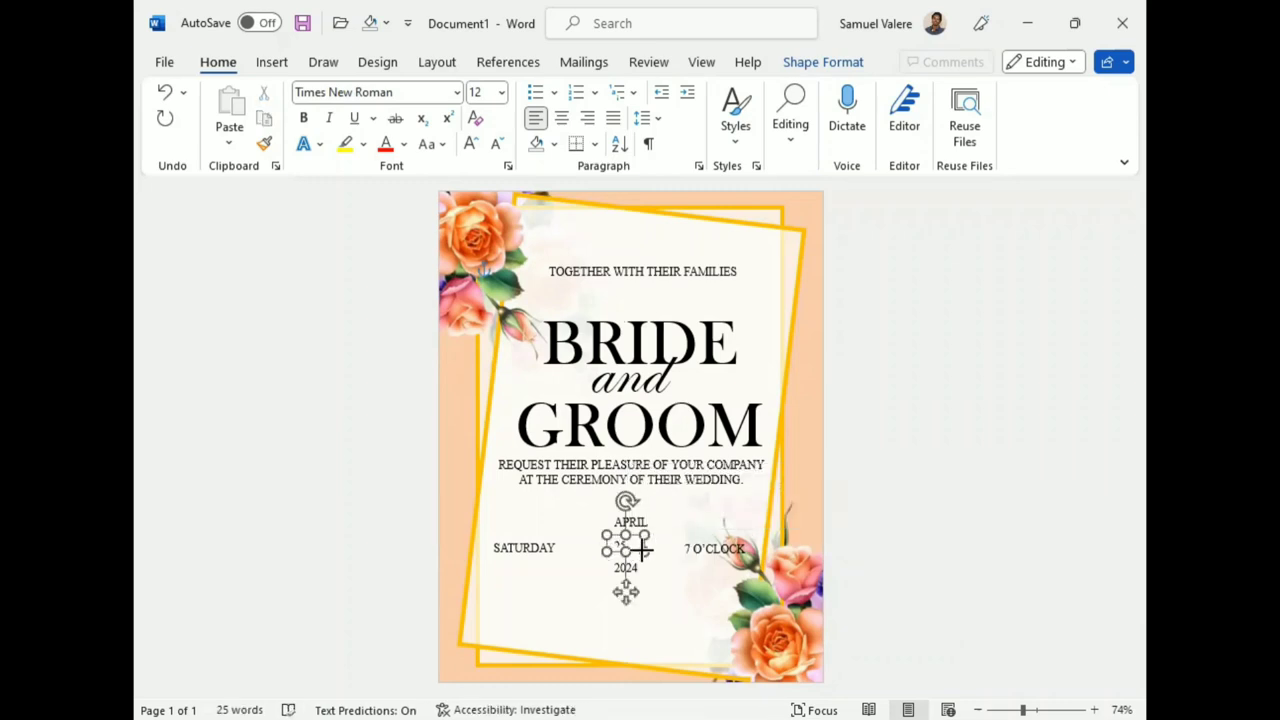
{"action": "left_click_drag", "start_coordinate": [642, 548], "coordinate": [636, 552]}
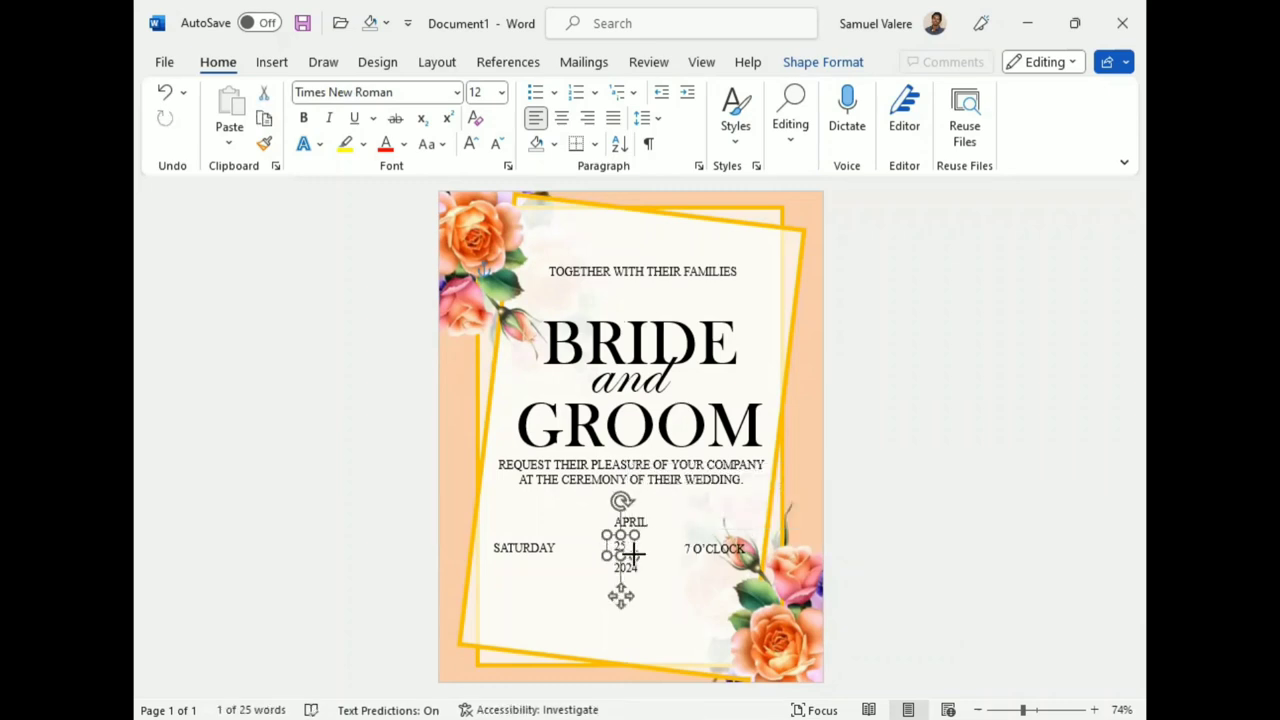
{"action": "left_click", "coordinate": [620, 549]}
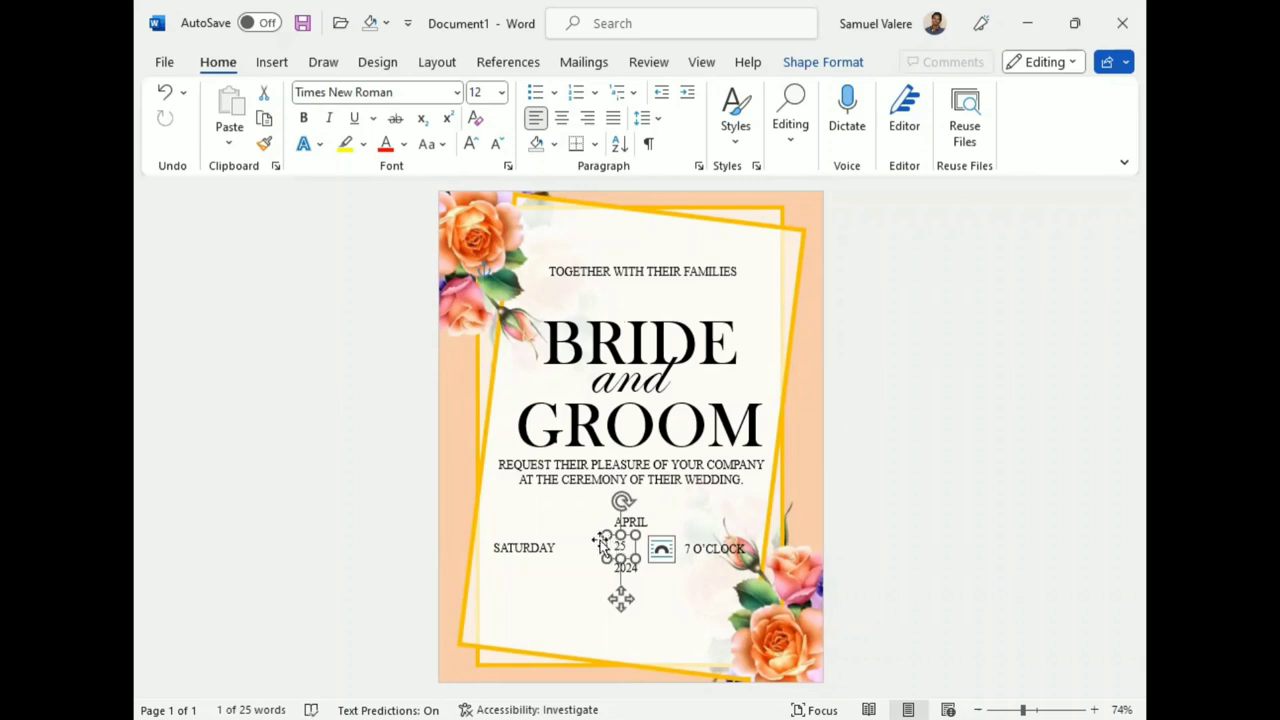
{"action": "left_click_drag", "start_coordinate": [601, 541], "coordinate": [612, 541]}
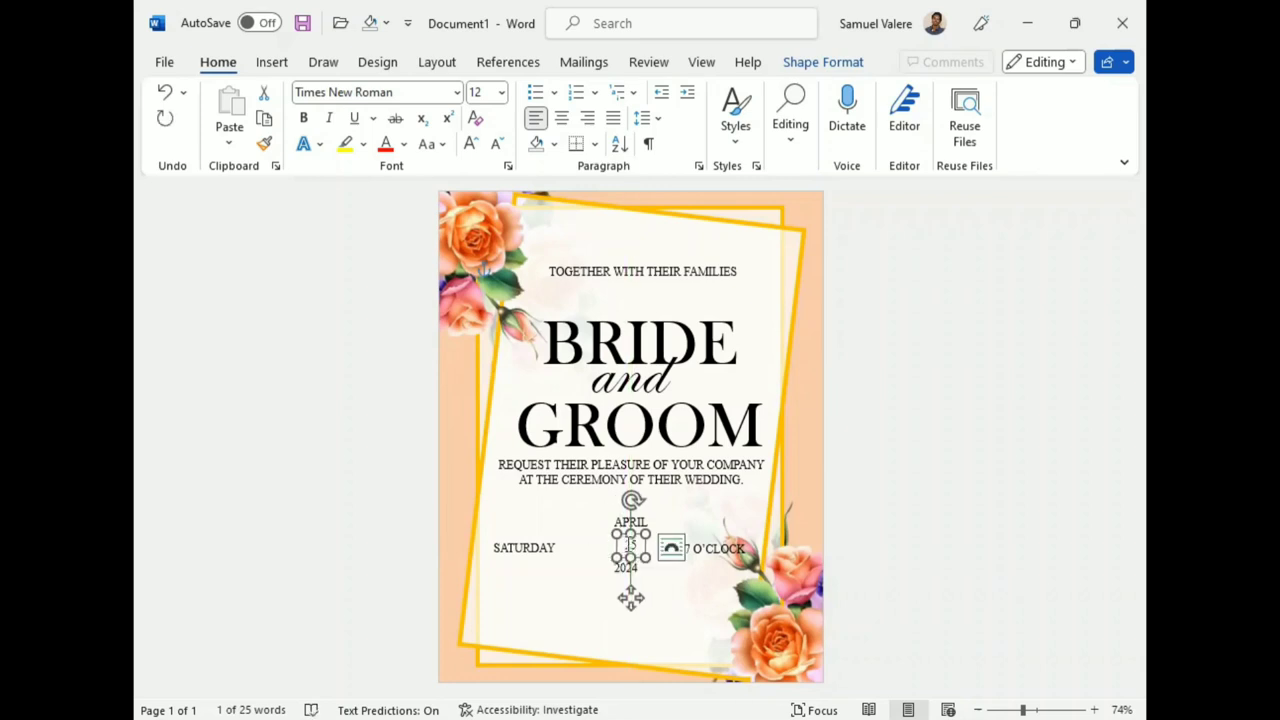
{"action": "double_click", "coordinate": [630, 545]}
{"action": "left_click", "coordinate": [643, 510]}
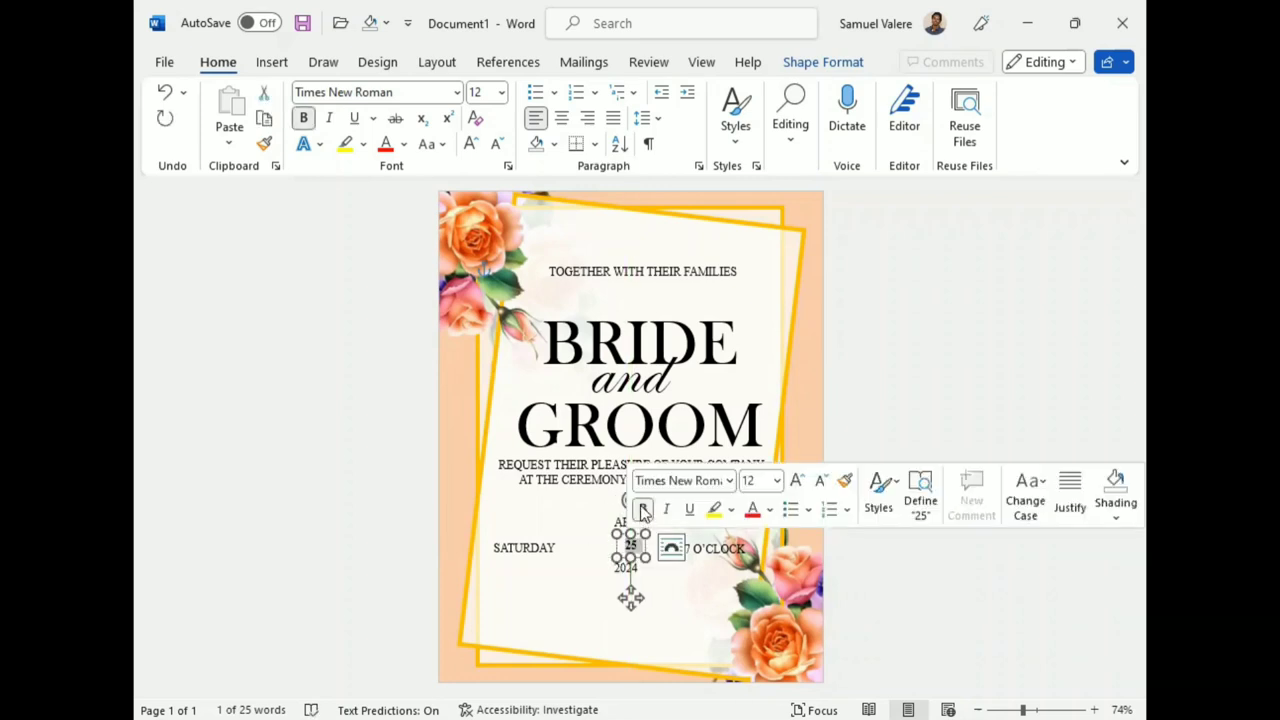
{"action": "left_click", "coordinate": [544, 590]}
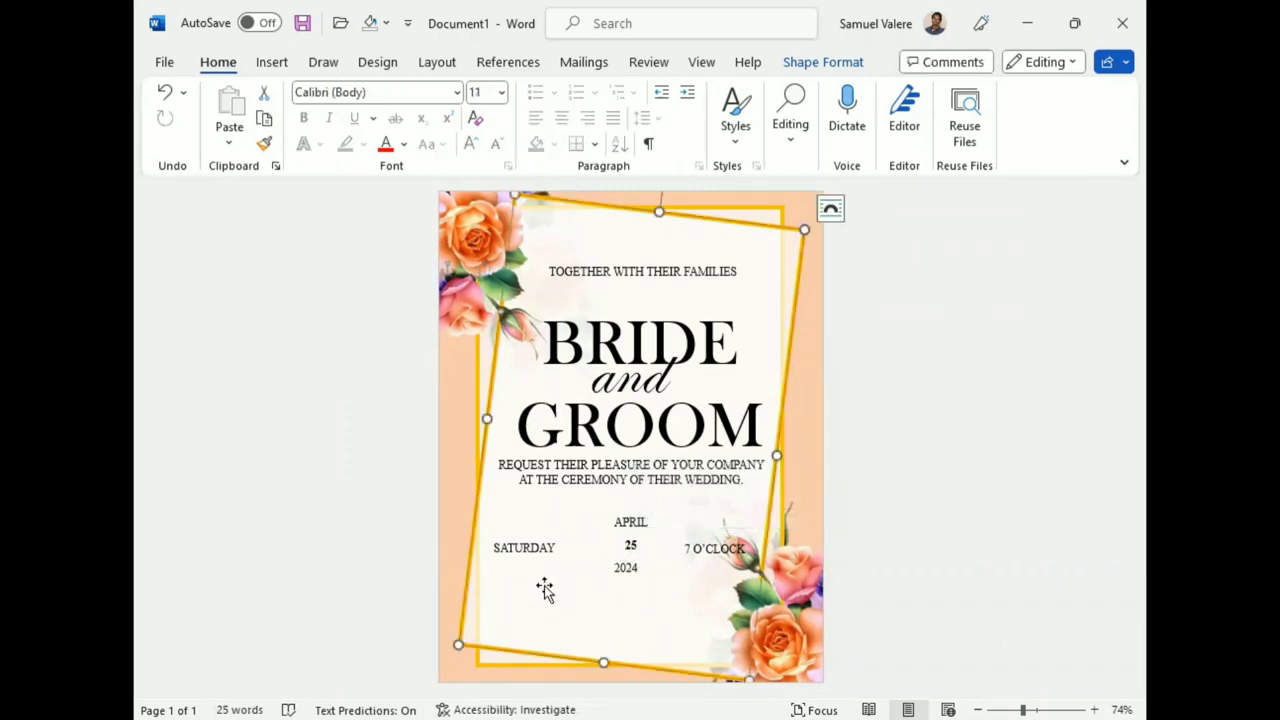
{"action": "left_click", "coordinate": [630, 526]}
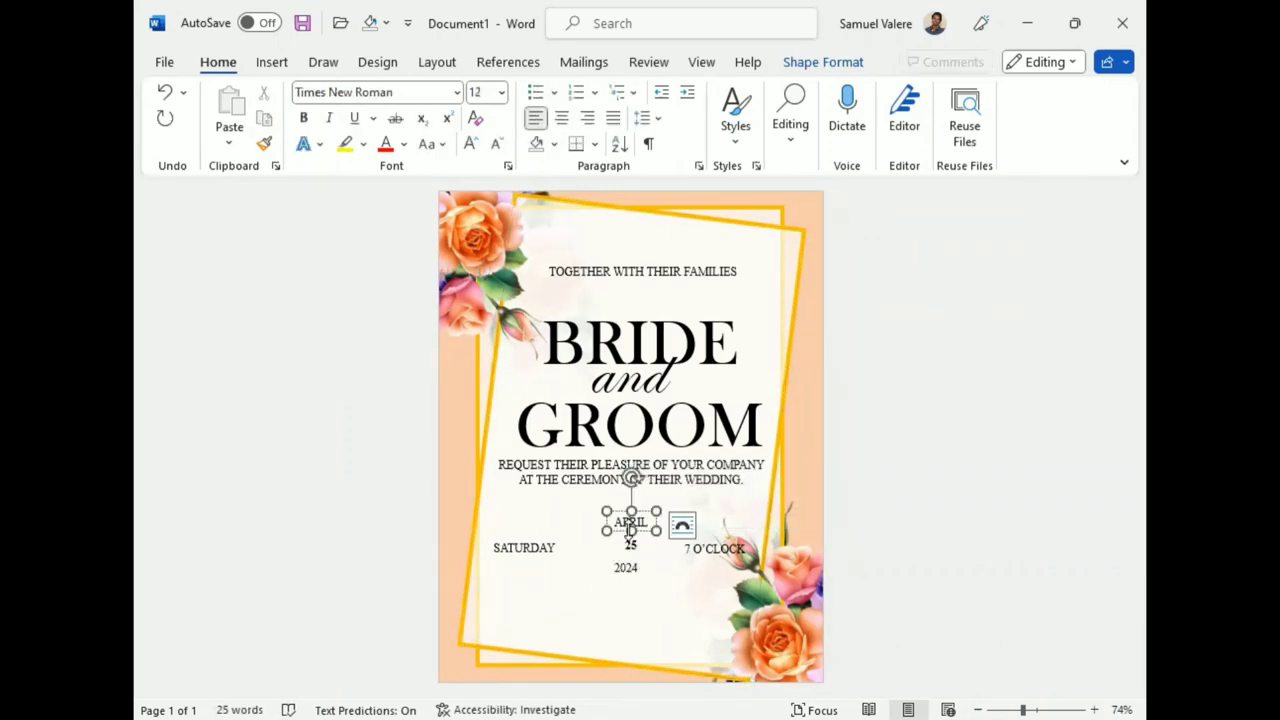
{"action": "left_click", "coordinate": [626, 570]}
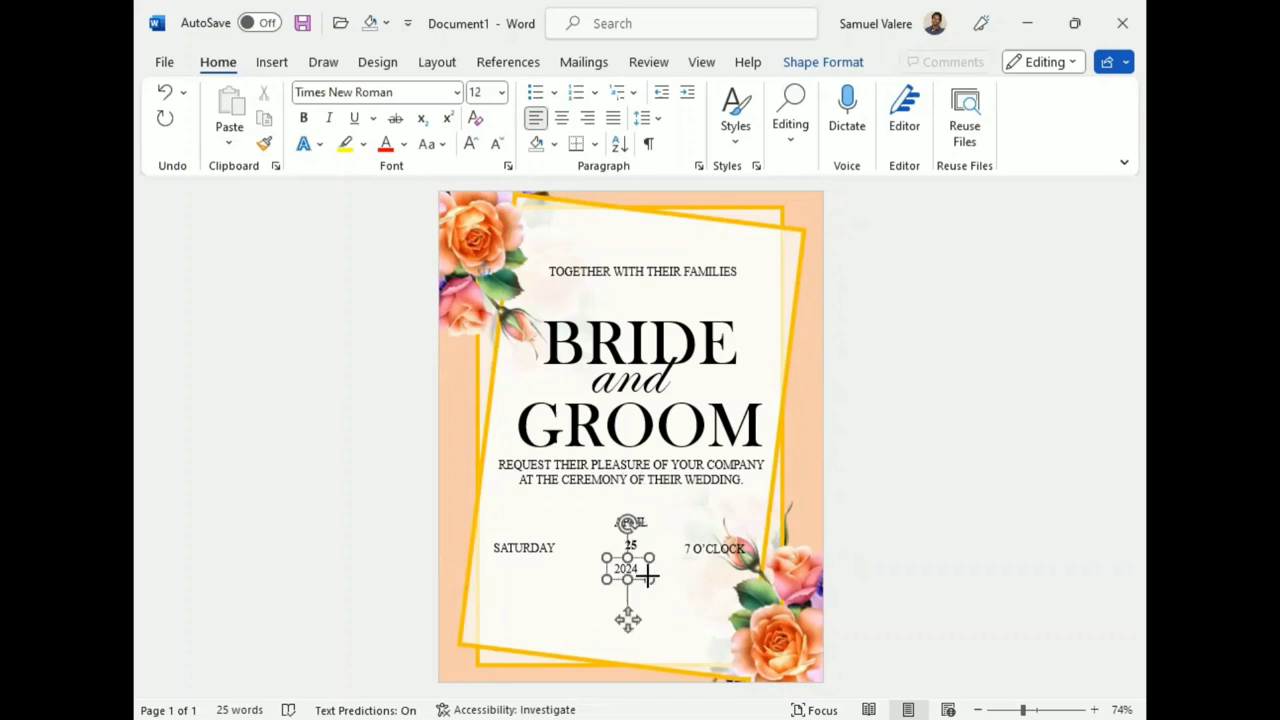
{"action": "left_click_drag", "start_coordinate": [637, 577], "coordinate": [645, 560]}
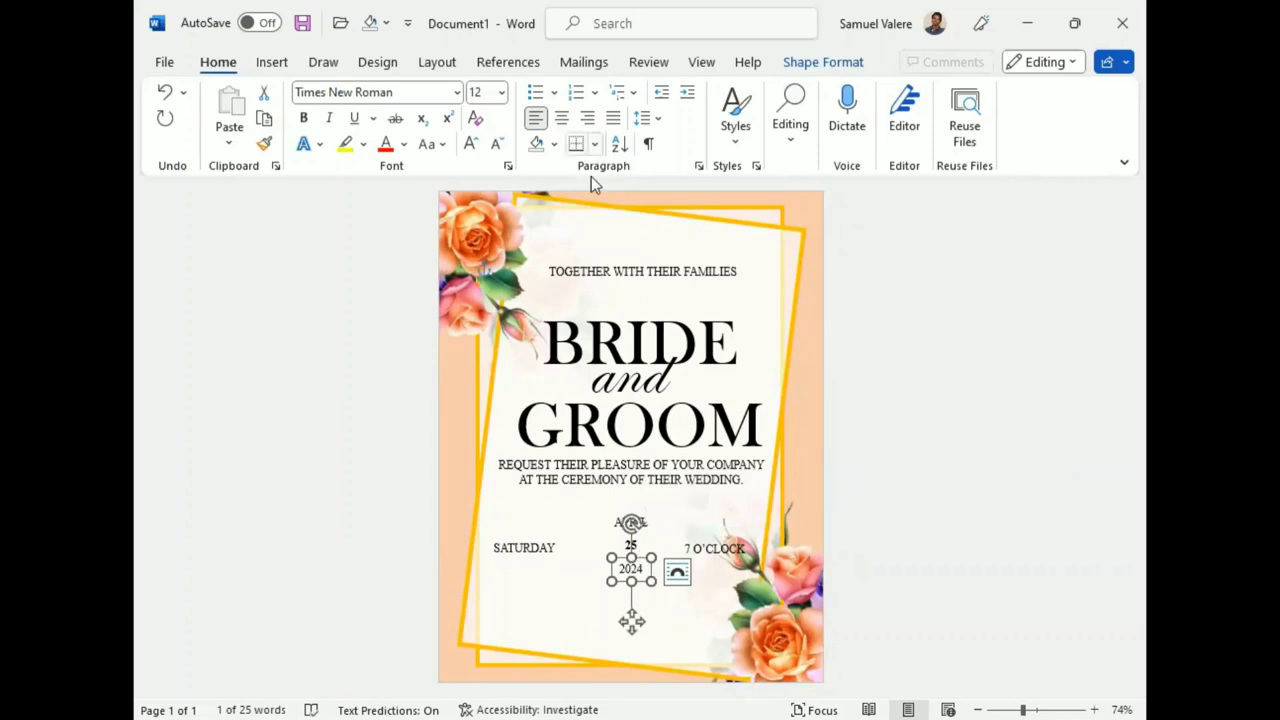
Copy the top text box below the date, type the street address, and make it centred uppercase.
{"action": "left_click", "coordinate": [643, 284]}
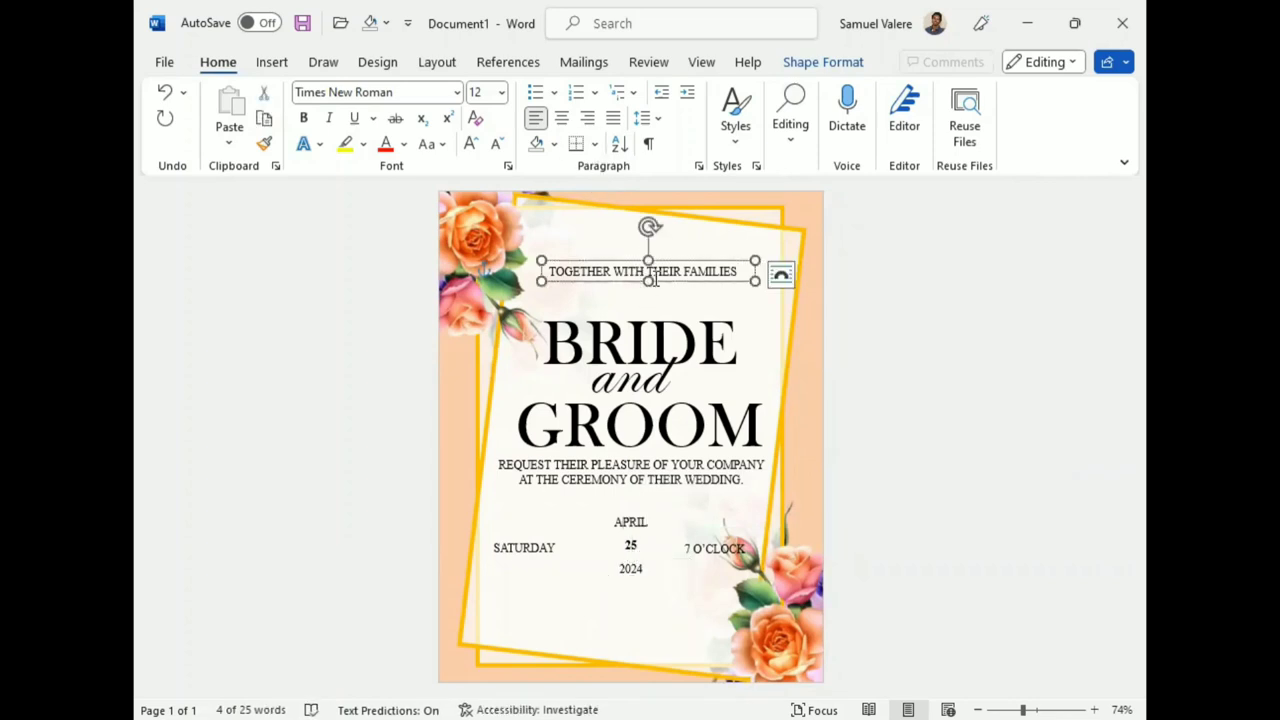
{"action": "left_click_drag", "start_coordinate": [645, 288], "coordinate": [637, 598]}
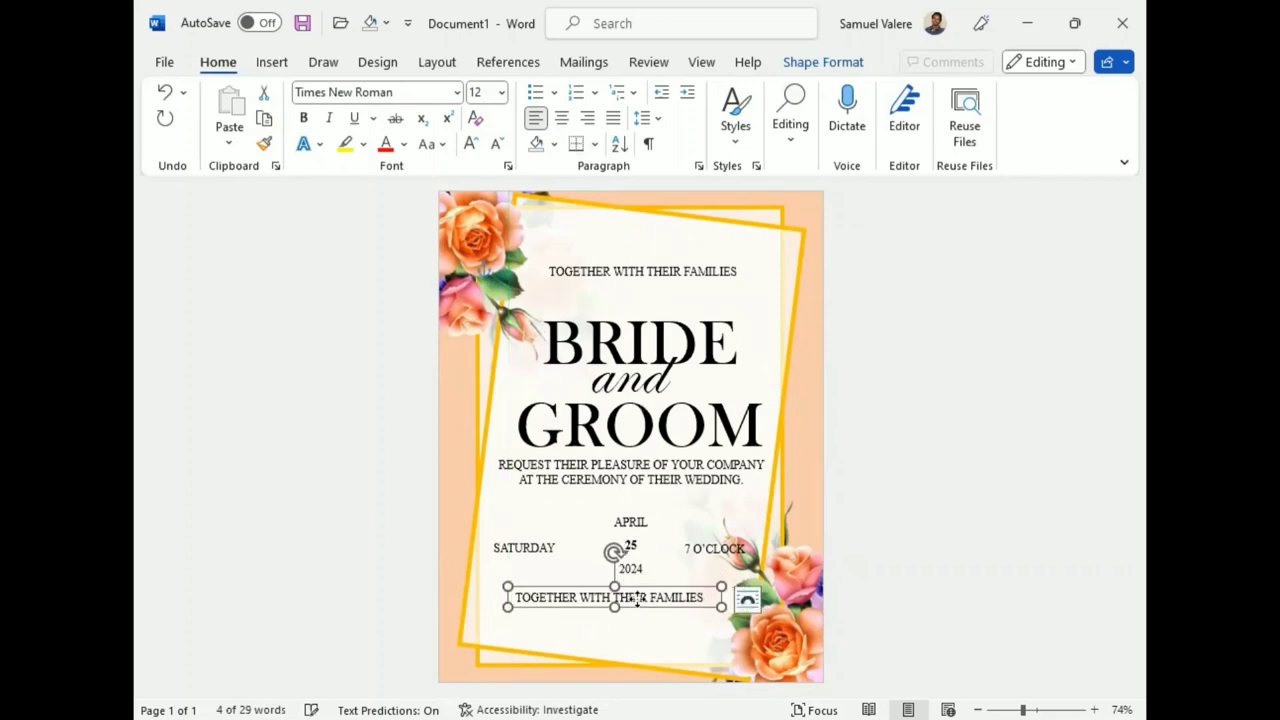
{"action": "left_click_drag", "start_coordinate": [637, 598], "coordinate": [635, 598]}
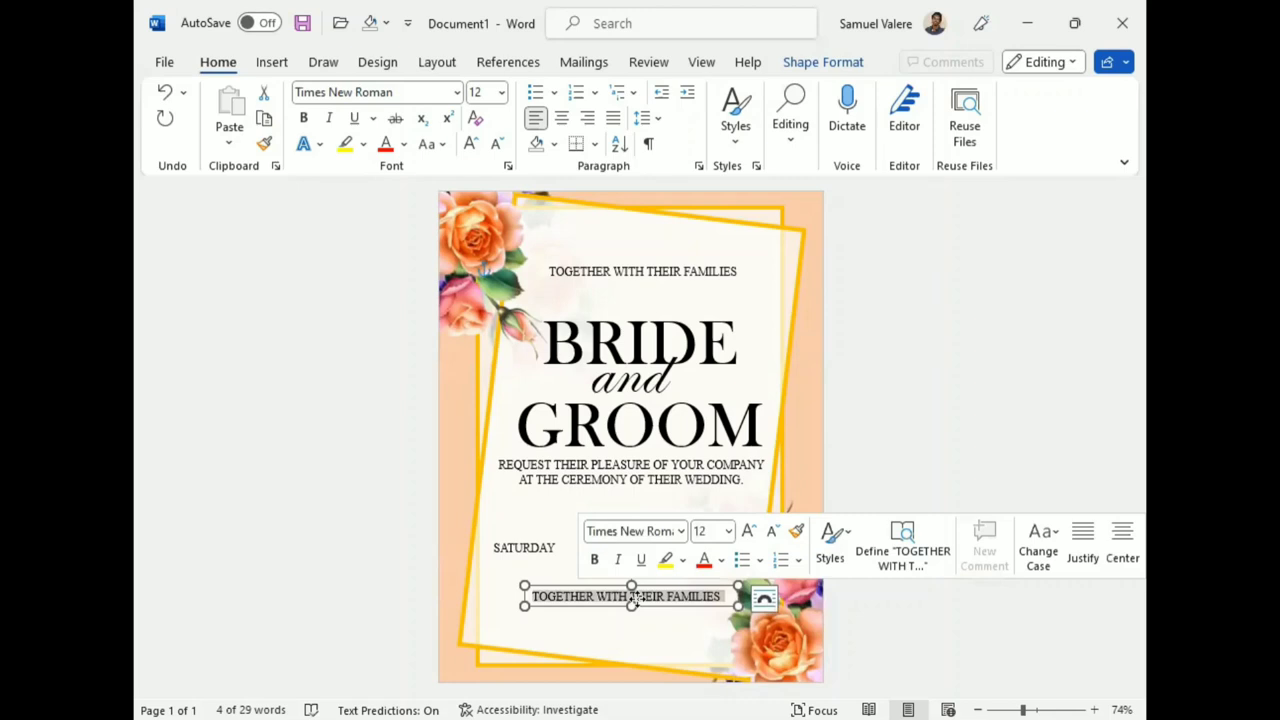
{"action": "type", "text": "25 "}
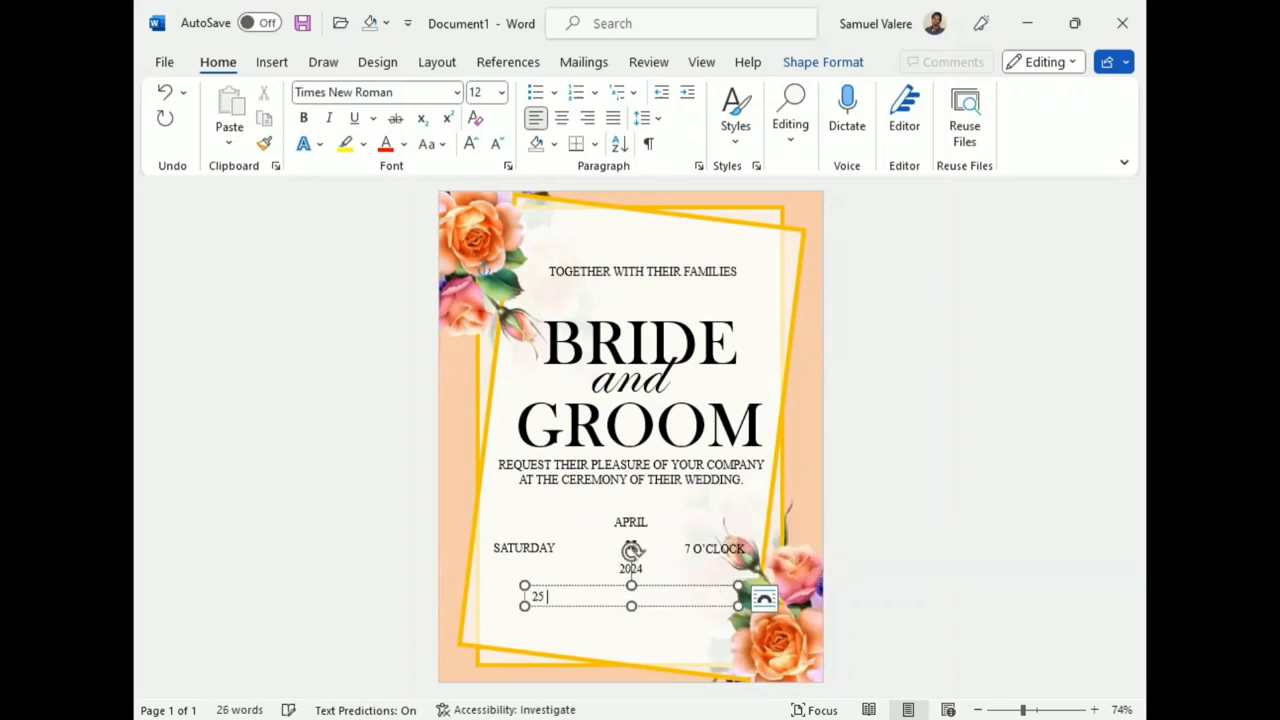
{"action": "type", "text": "Samuel"}
{"action": "key", "text": "BackSpace"}
{"action": "key", "text": "BackSpace"}
{"action": "type", "text": "Valere Street"}
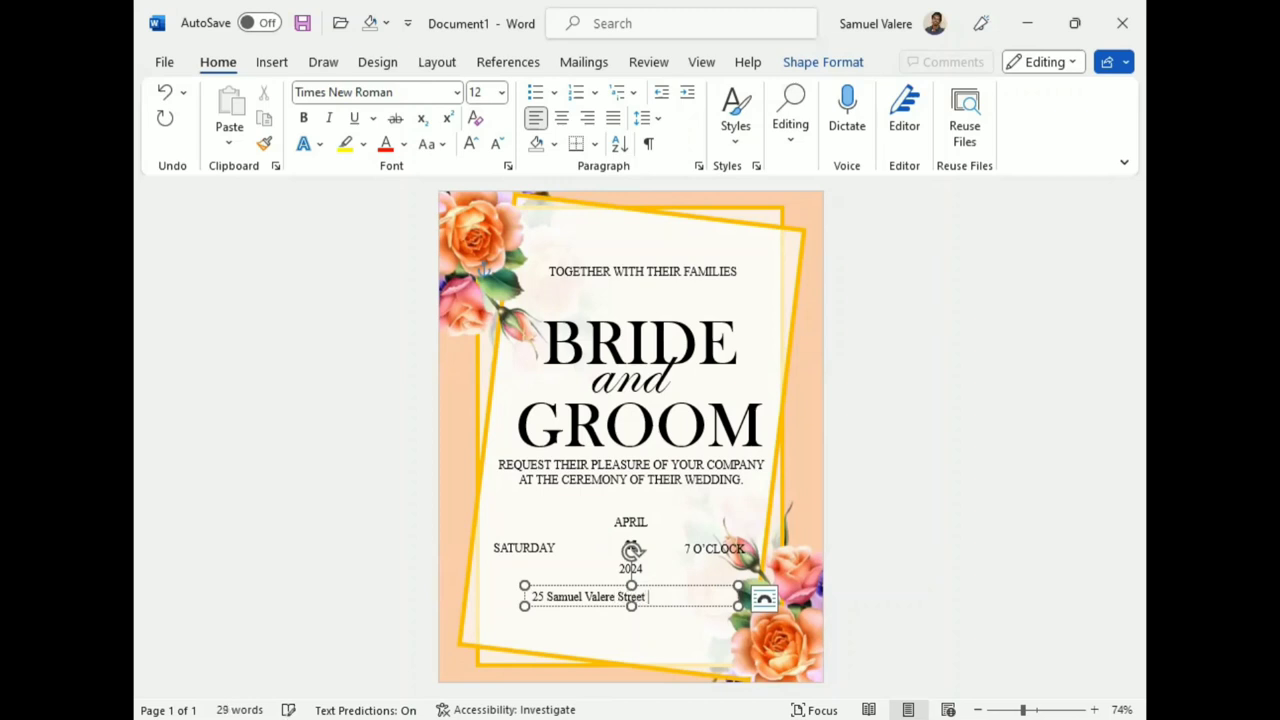
{"action": "type", "text": "gn"}
{"action": "key", "text": "ctrl+shift+Left"}
{"action": "key", "text": "ctrl+shift+Left"}
{"action": "key", "text": "ctrl+shift+Left"}
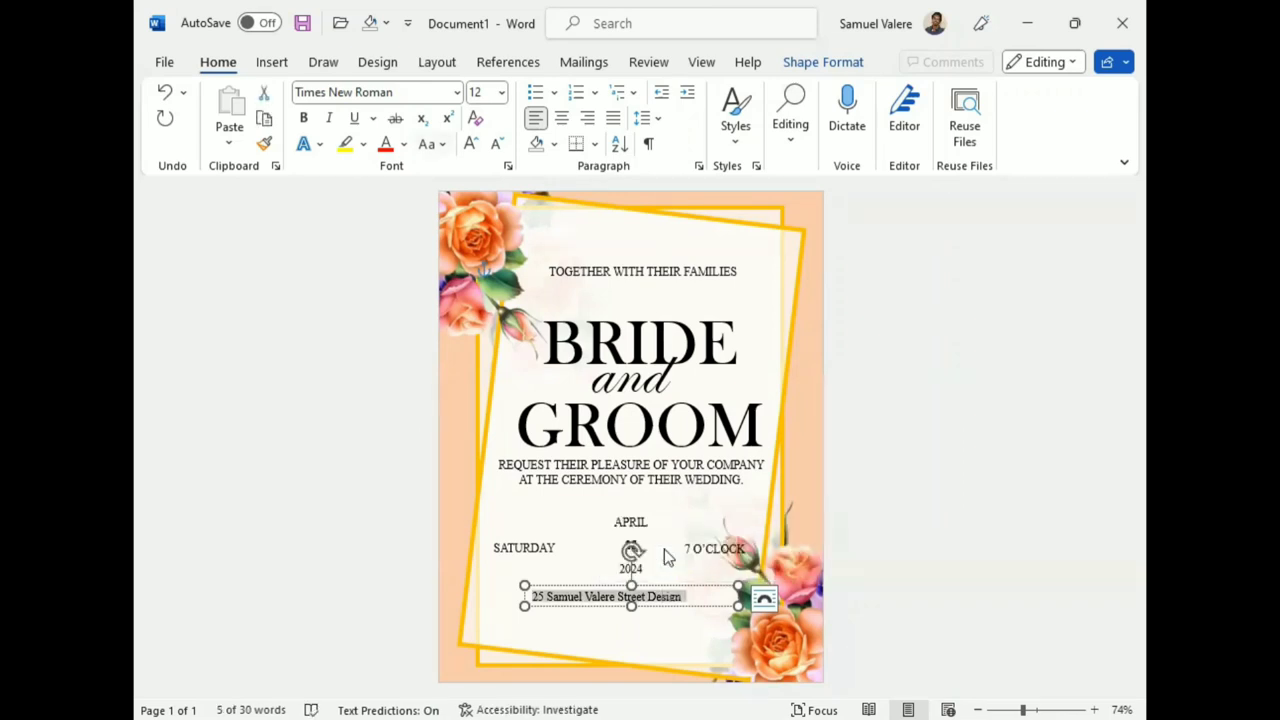
{"action": "left_click", "coordinate": [431, 143]}
{"action": "left_click", "coordinate": [479, 235]}
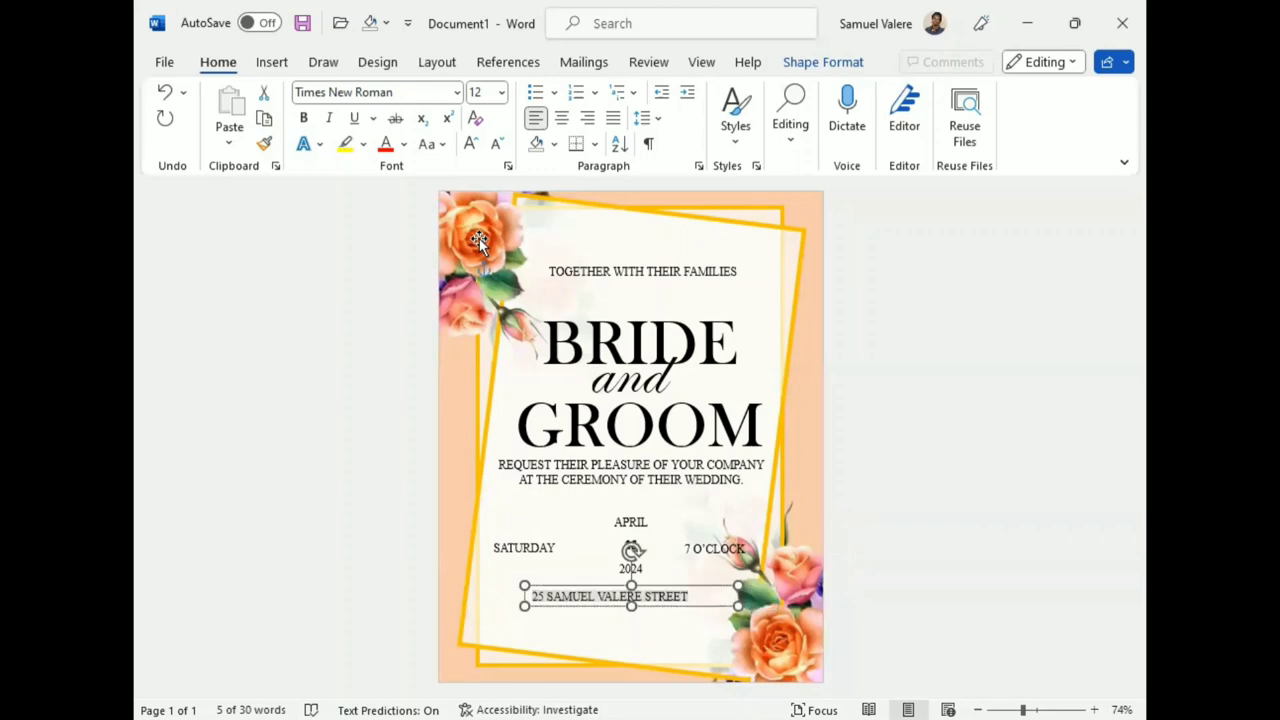
{"action": "key", "text": "ctrl+e"}
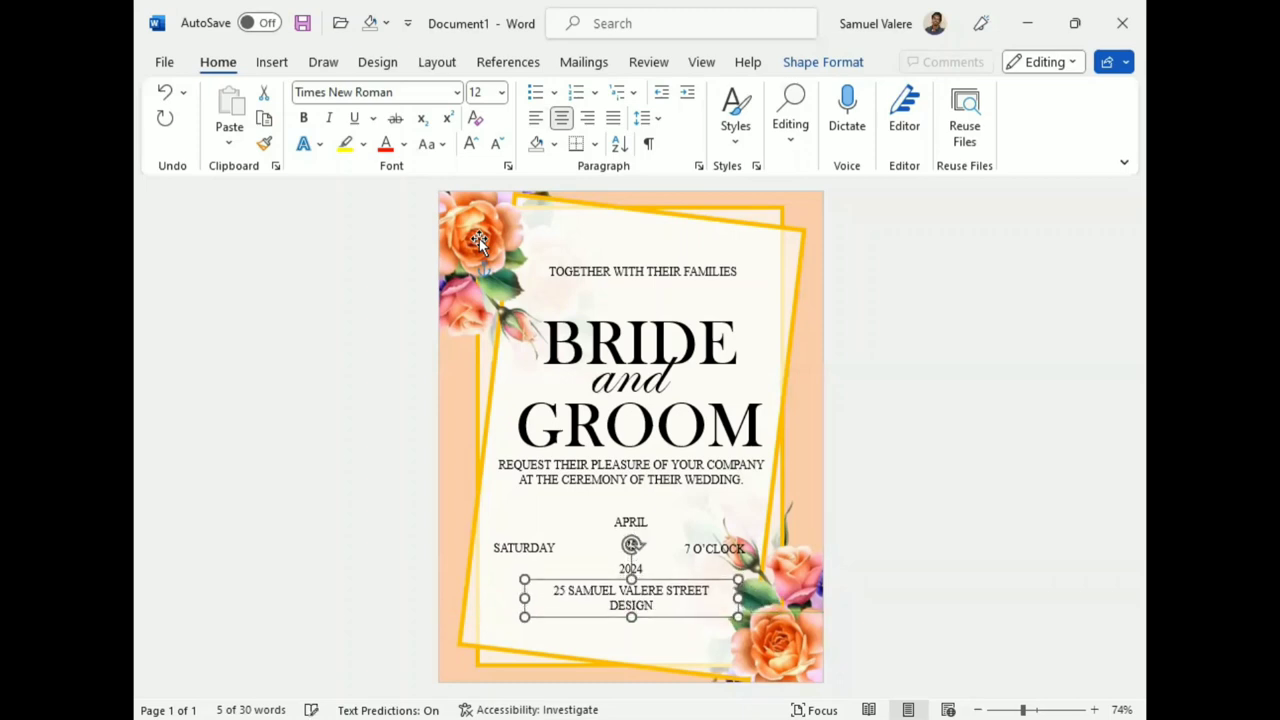
{"action": "key", "text": "Down"}
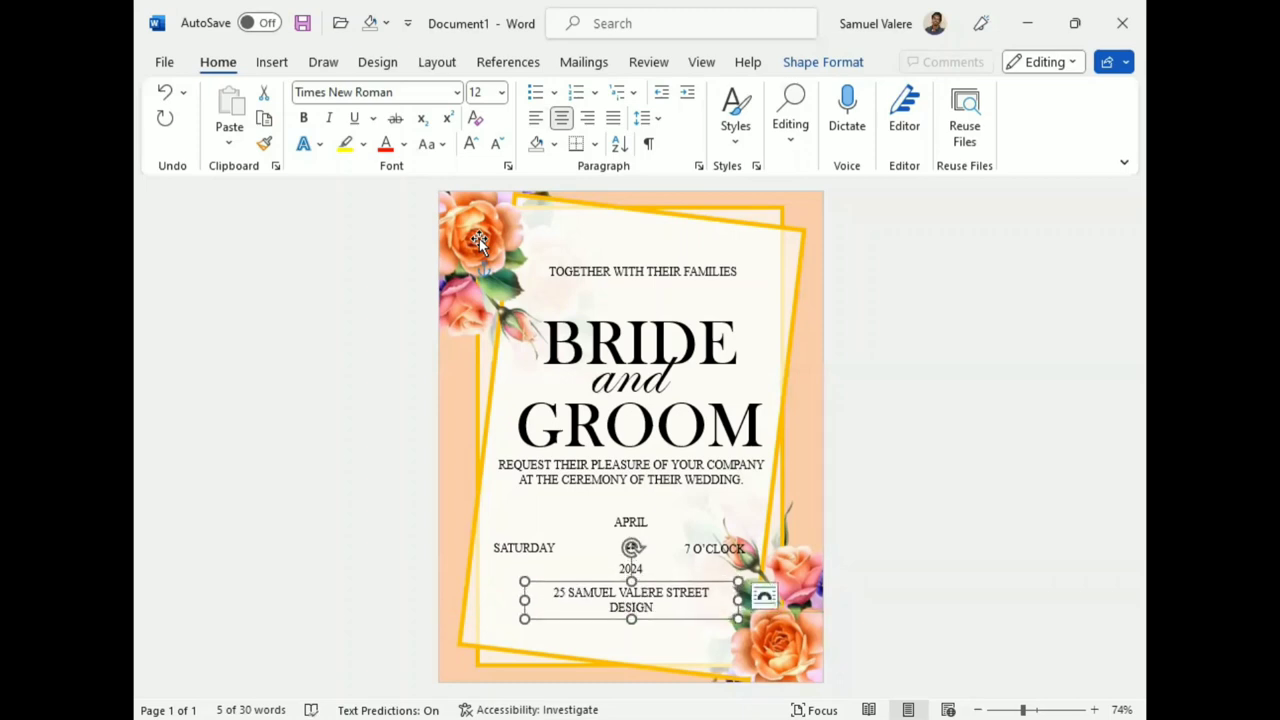
{"action": "left_click", "coordinate": [642, 284]}
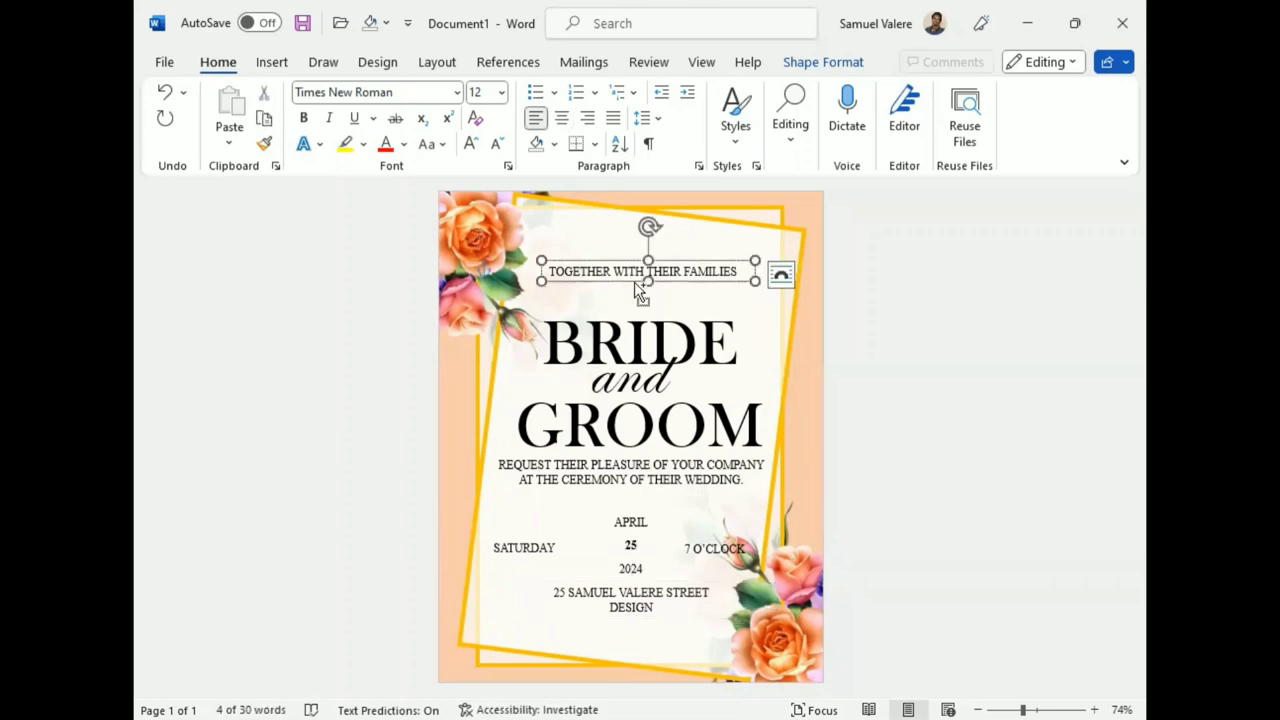
Place another copy of the top text box below the address and type 'Reception to Follow'.
{"action": "left_click_drag", "start_coordinate": [637, 287], "coordinate": [629, 640], "text": "ctrl"}
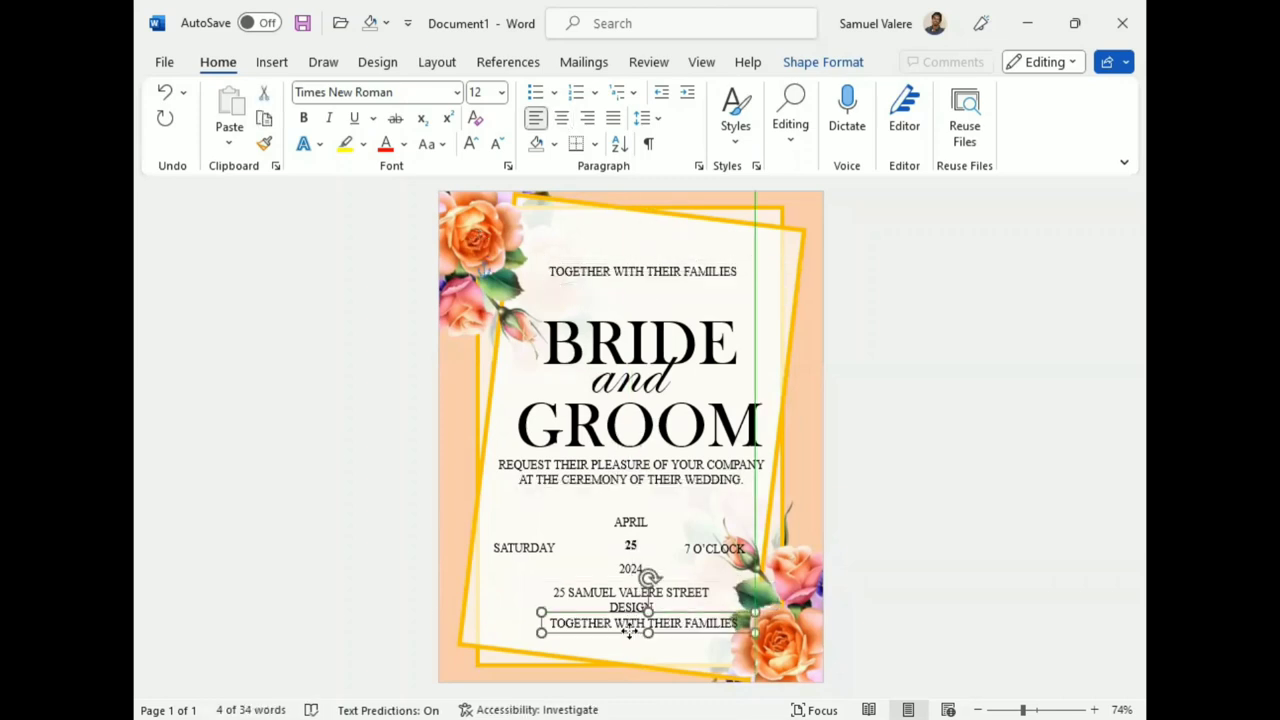
{"action": "left_click_drag", "start_coordinate": [629, 640], "coordinate": [625, 639]}
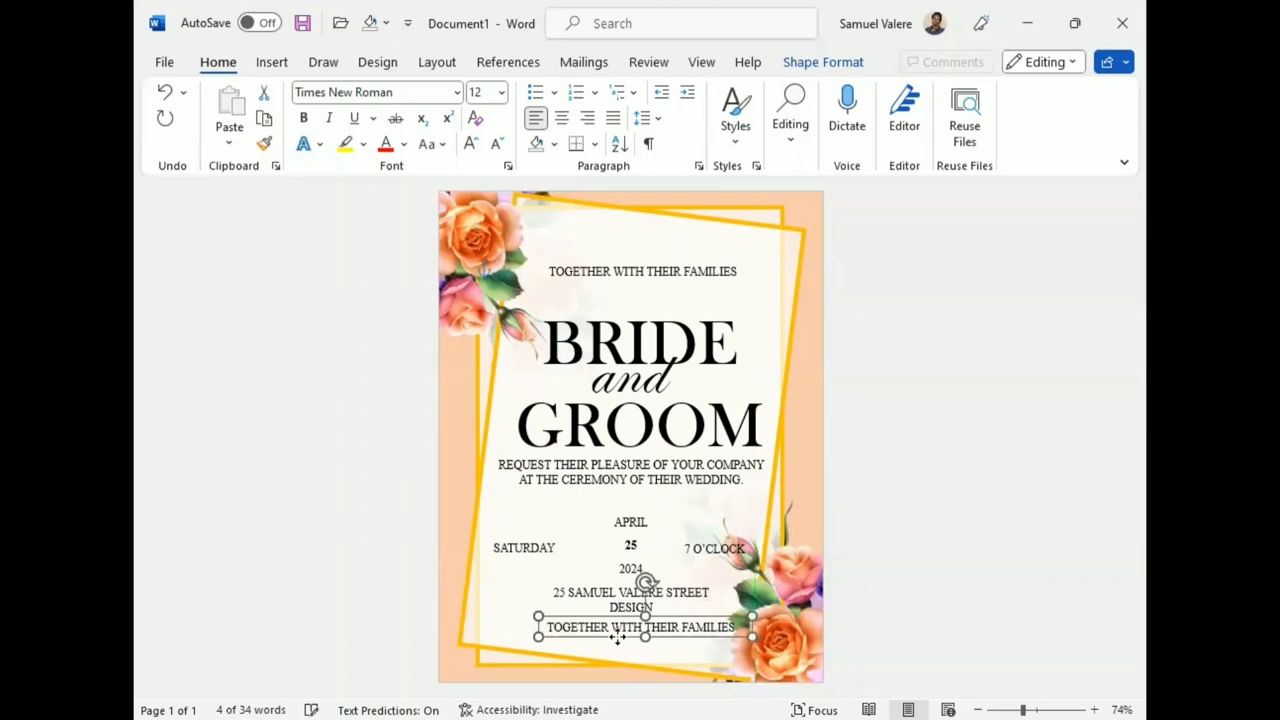
{"action": "triple_click", "coordinate": [616, 636]}
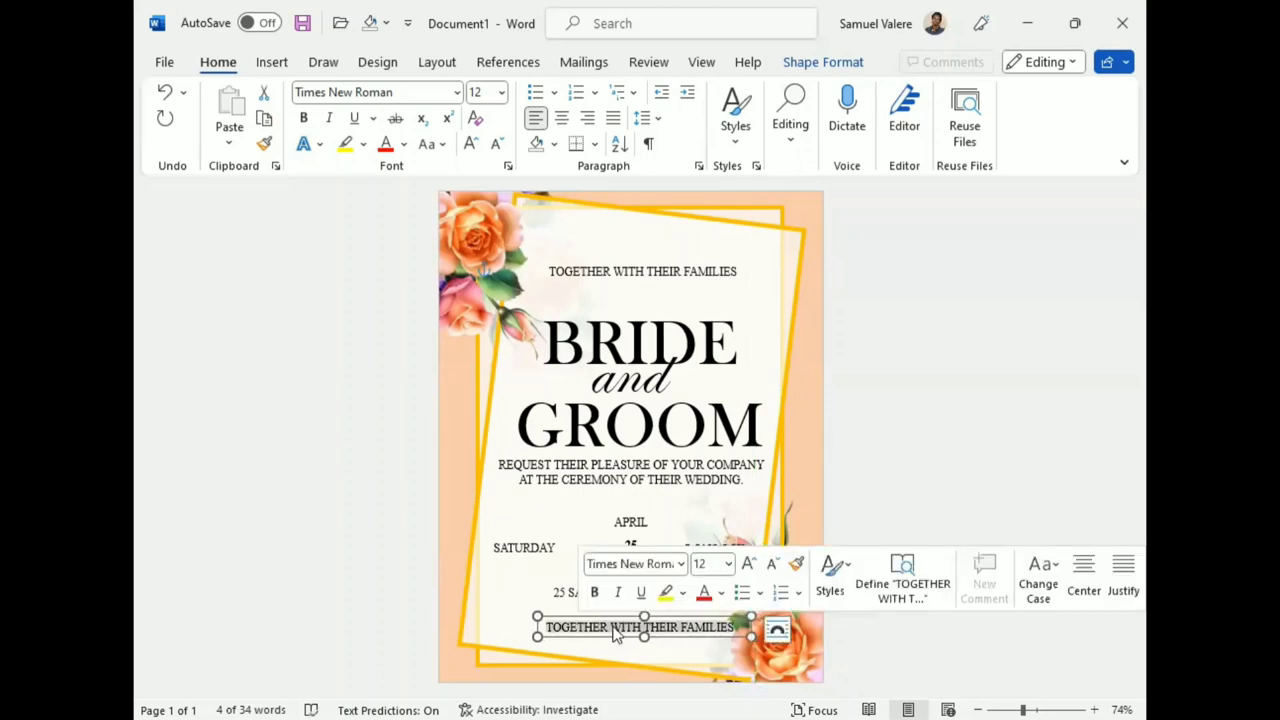
{"action": "type", "text": "Reception to"}
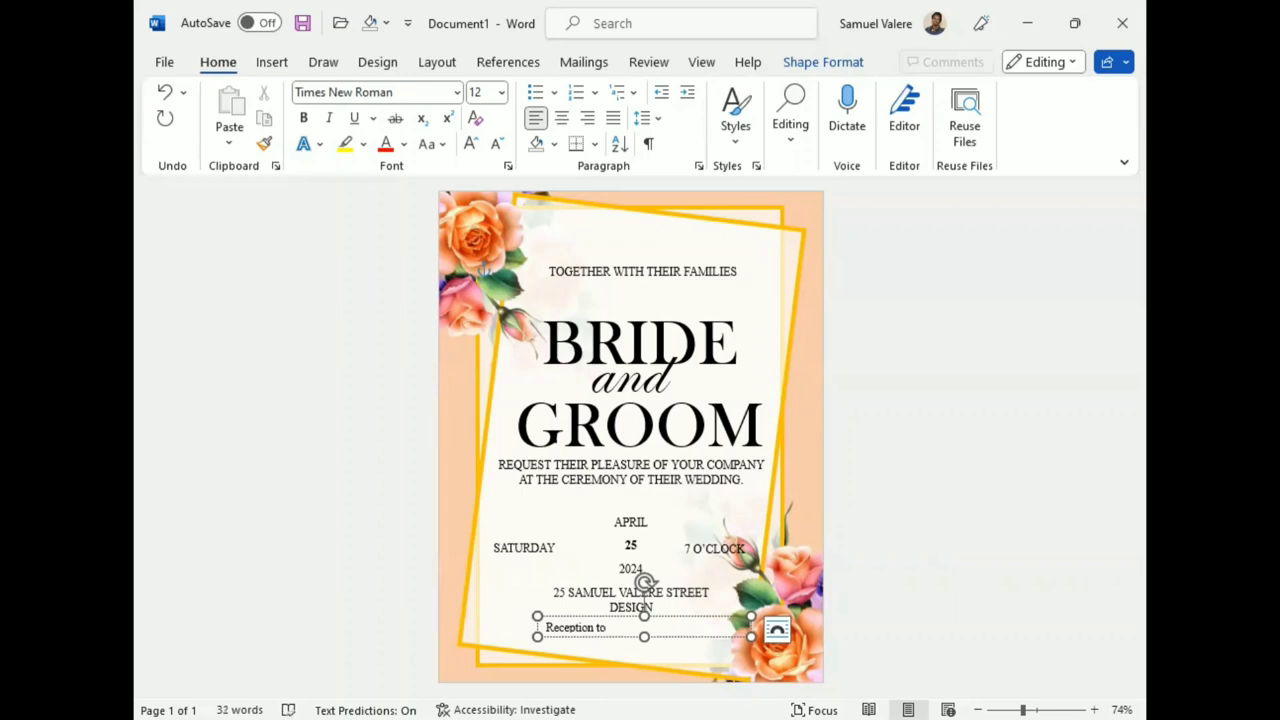
{"action": "type", "text": " Follow"}
Format 'Reception to Follow' as bold, centred 26 pt Edwardian Script ITC.
{"action": "triple_click", "coordinate": [616, 628]}
{"action": "left_click", "coordinate": [412, 90]}
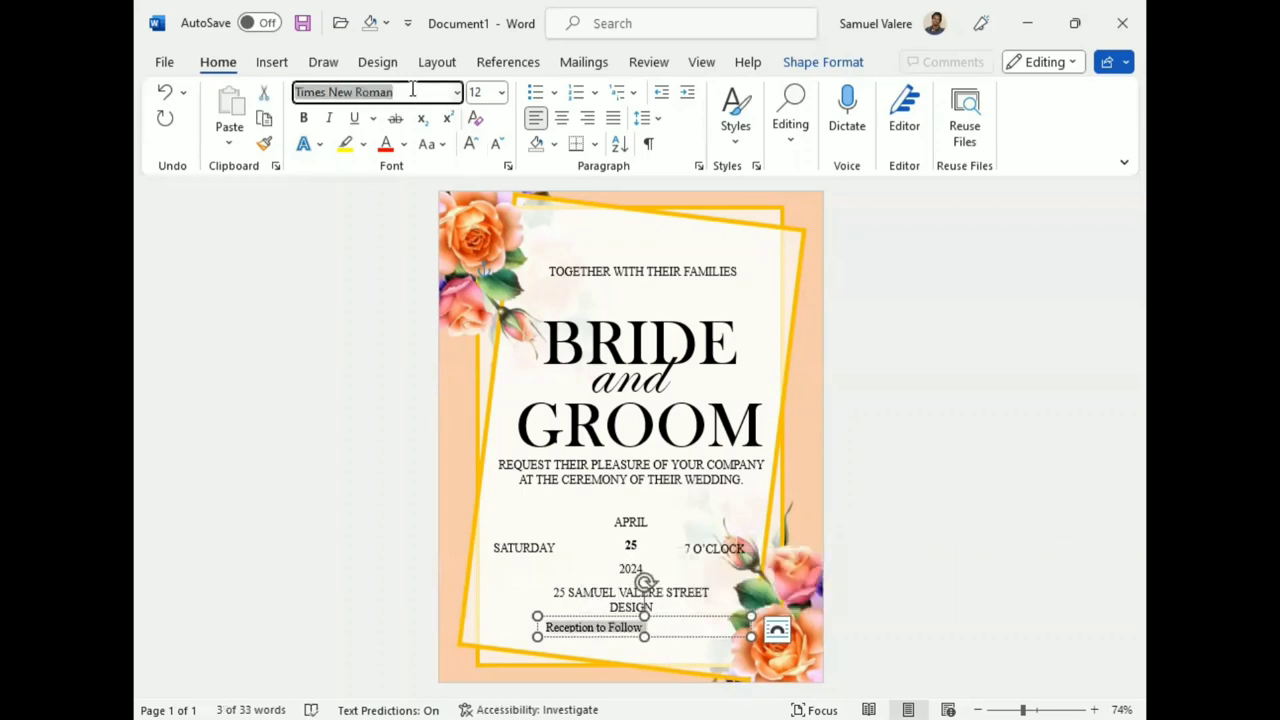
{"action": "type", "text": "Edwardian Script ITC"}
{"action": "key", "text": "Return"}
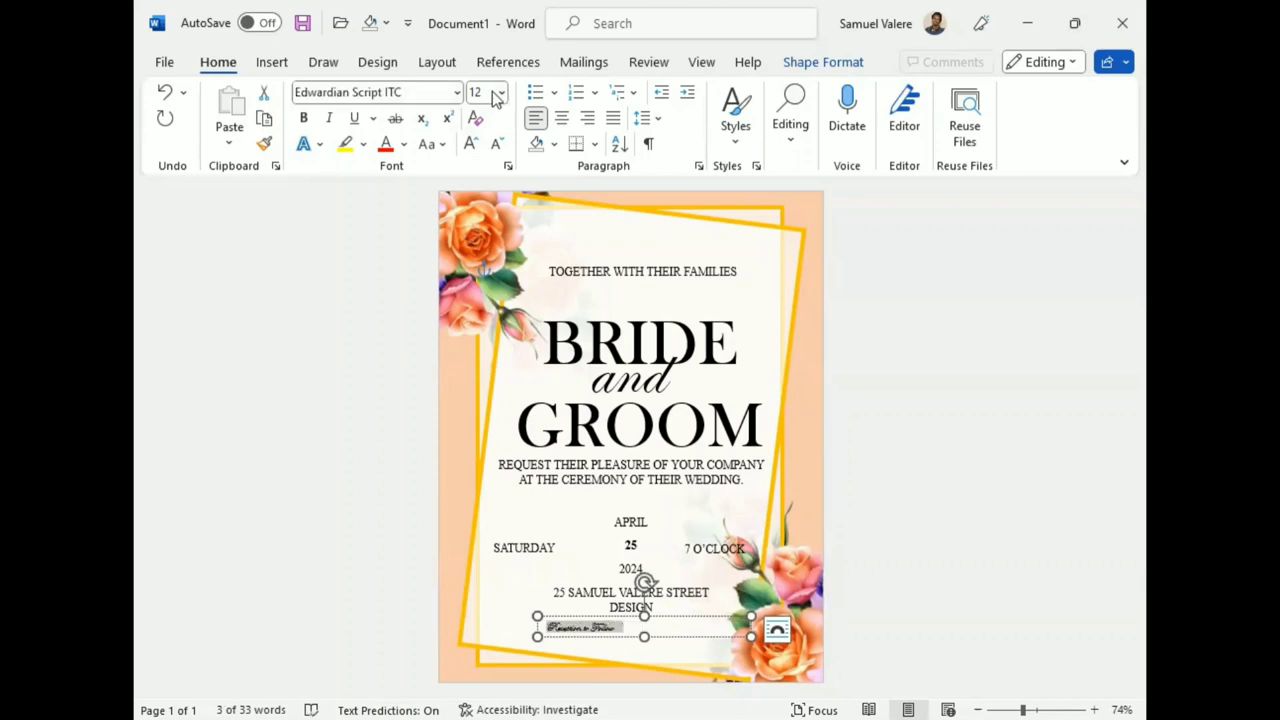
{"action": "left_click", "coordinate": [491, 93]}
{"action": "key", "text": "BackSpace"}
{"action": "key", "text": "Return"}
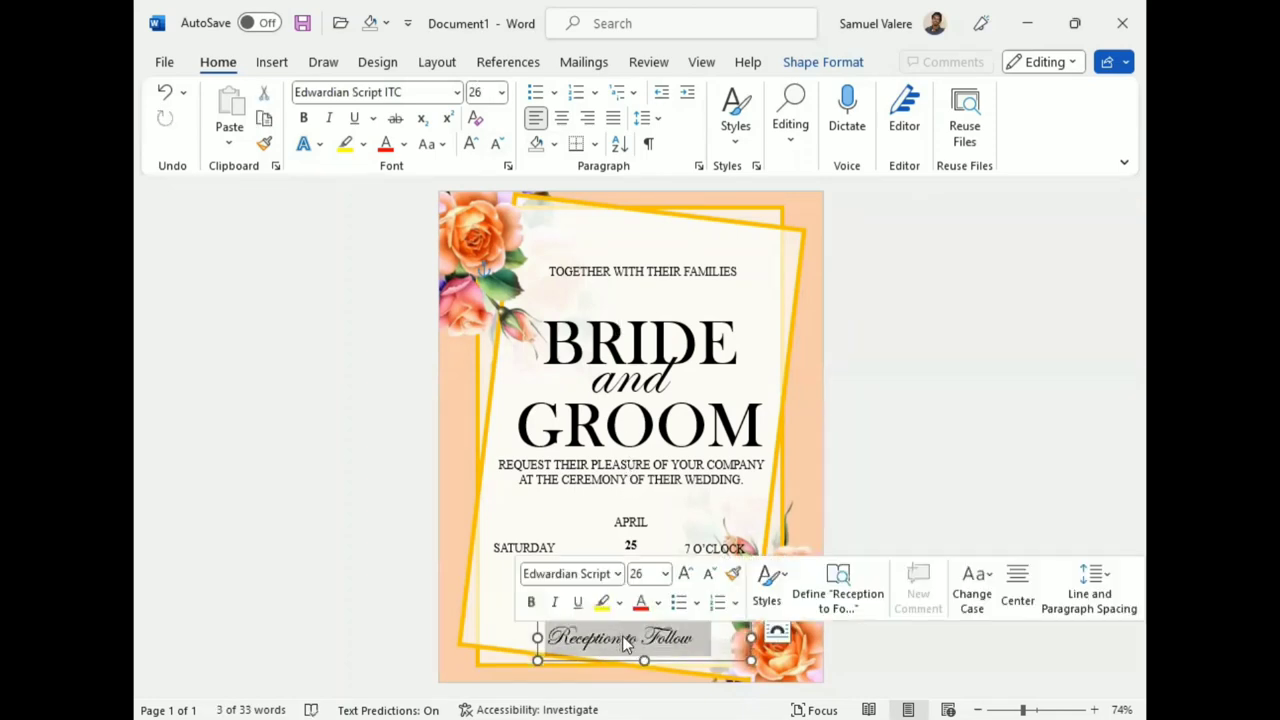
{"action": "triple_click", "coordinate": [620, 637]}
{"action": "left_click", "coordinate": [531, 601]}
{"action": "key", "text": "ctrl+e"}
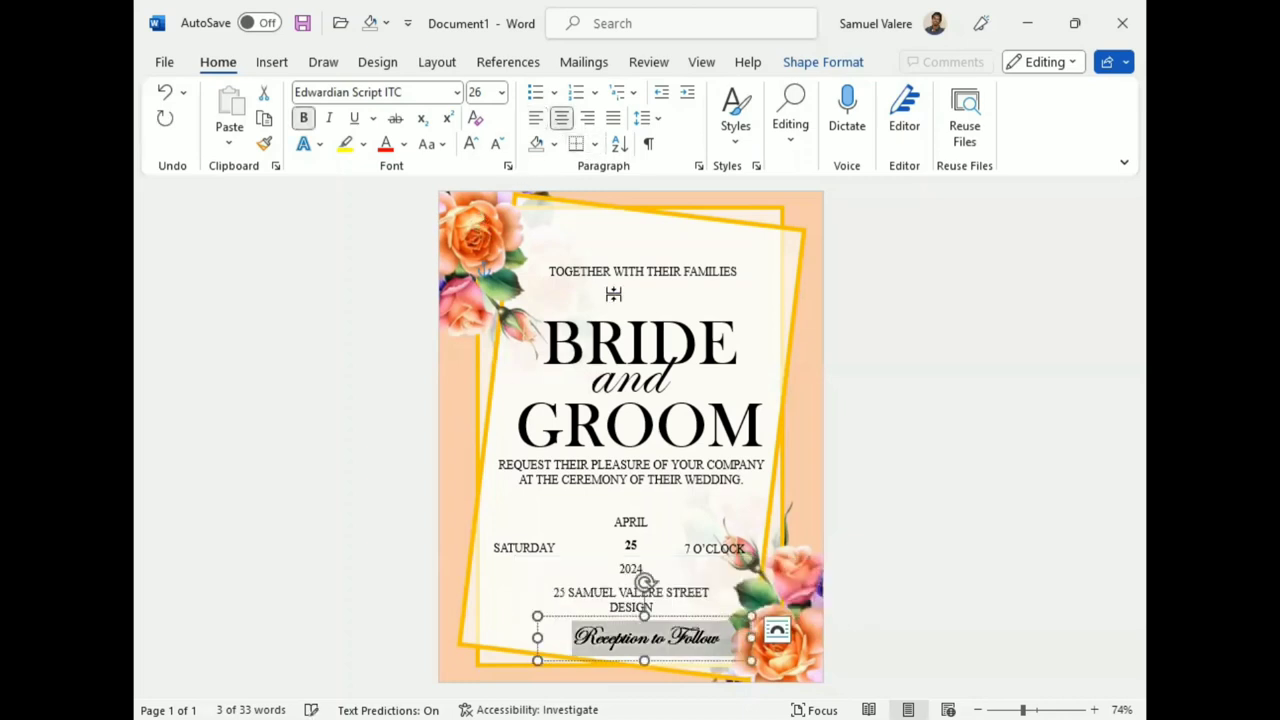
{"action": "left_click_drag", "start_coordinate": [651, 660], "coordinate": [638, 655]}
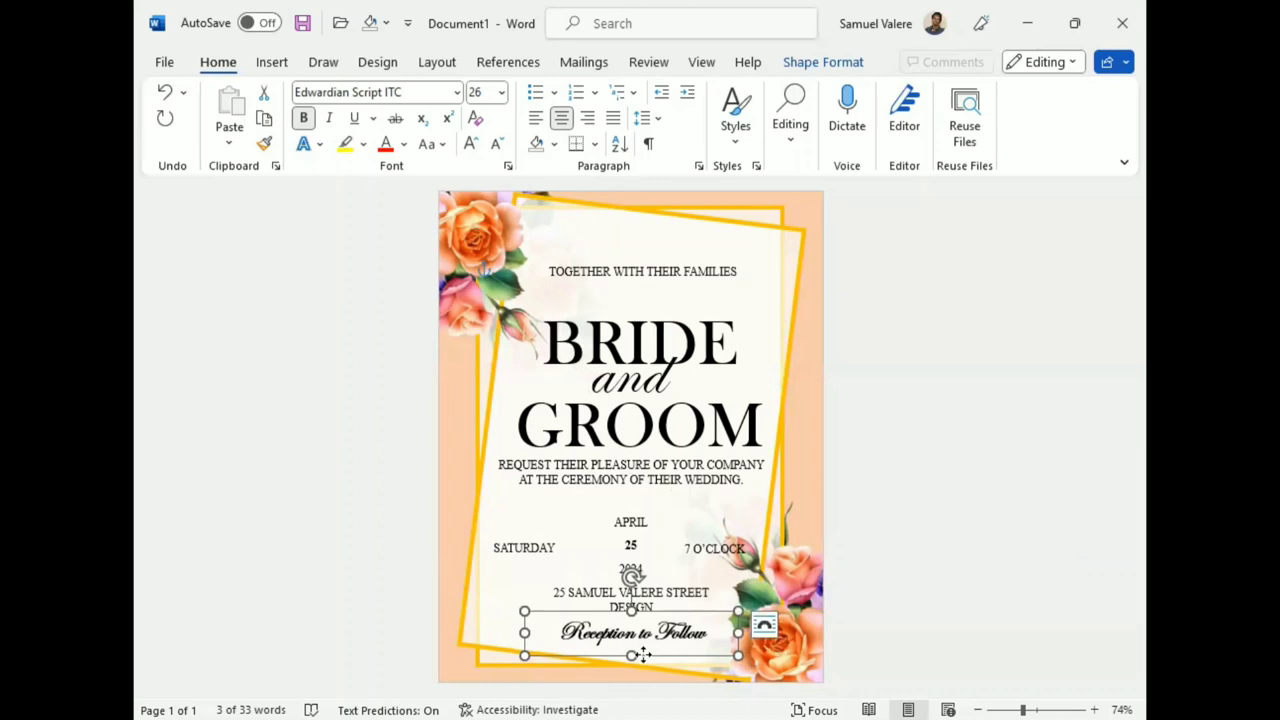
Select SATURDAY, APRIL, 25, 2024 and 7 O'CLOCK together and move the date block up.
{"action": "left_click", "coordinate": [631, 545]}
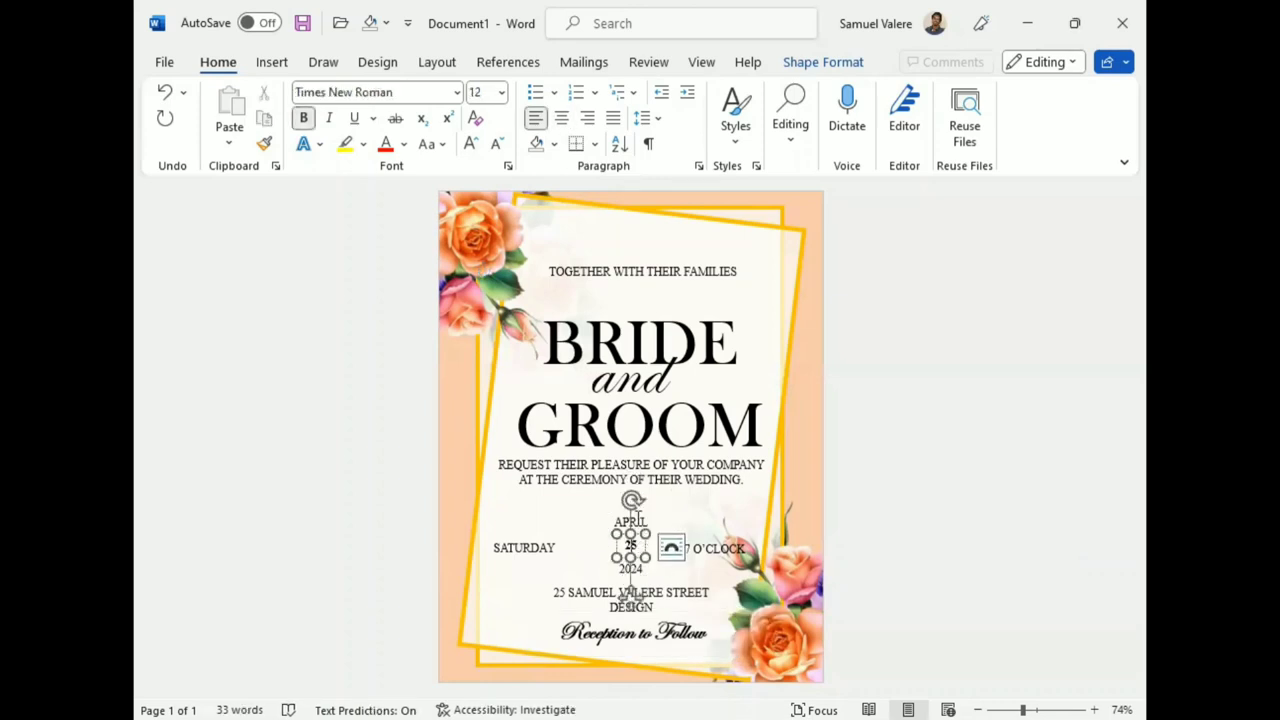
{"action": "left_click", "coordinate": [631, 521], "text": "shift"}
{"action": "left_click", "coordinate": [631, 568], "text": "shift"}
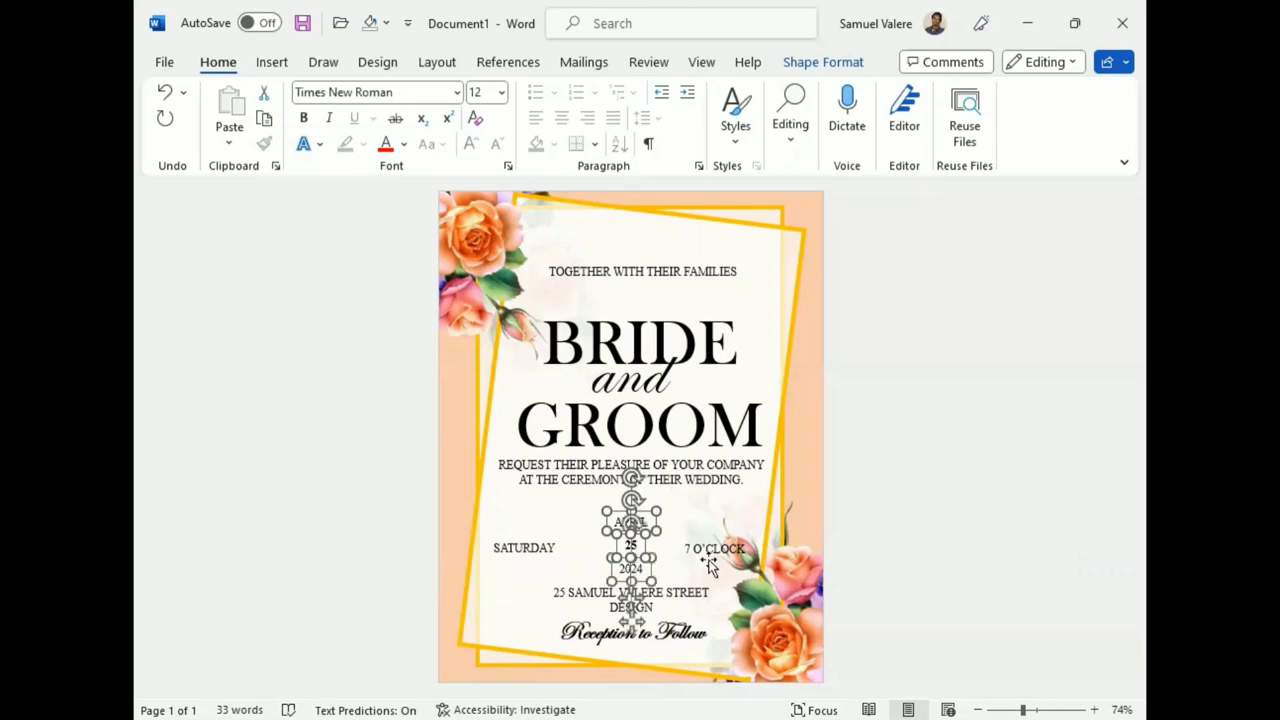
{"action": "left_click", "coordinate": [710, 549], "text": "shift"}
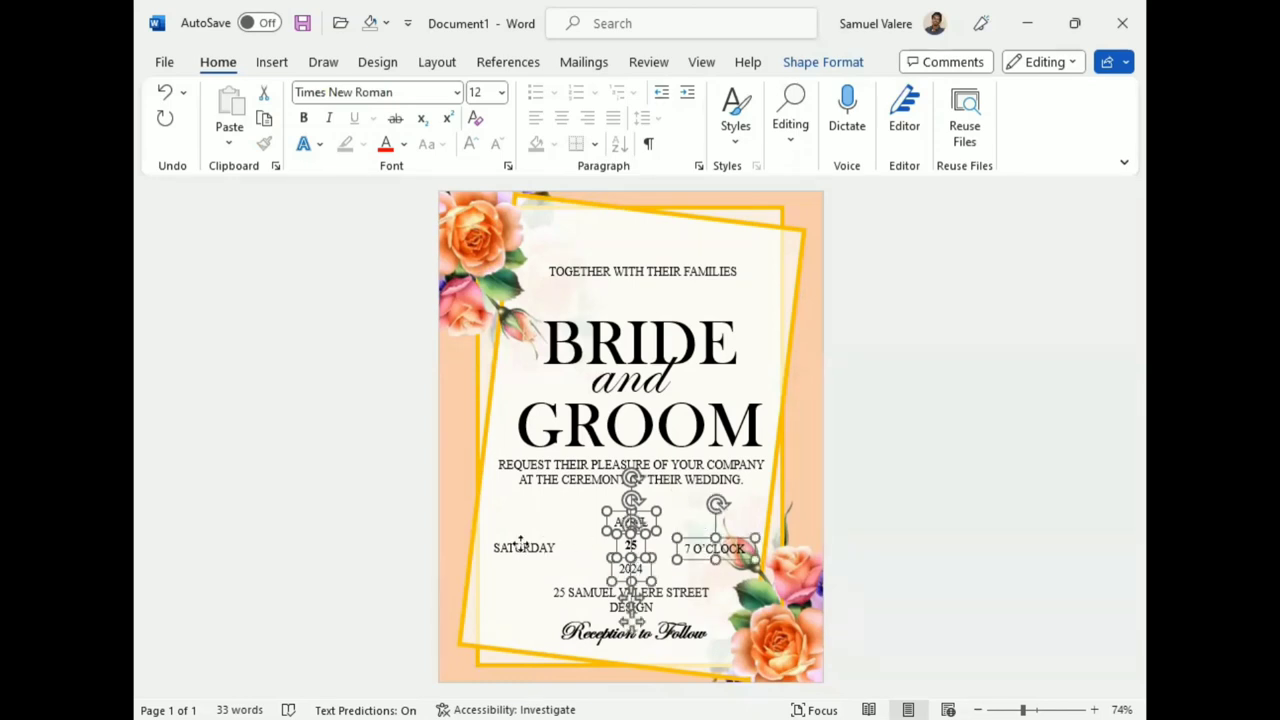
{"action": "left_click", "coordinate": [520, 543], "text": "shift"}
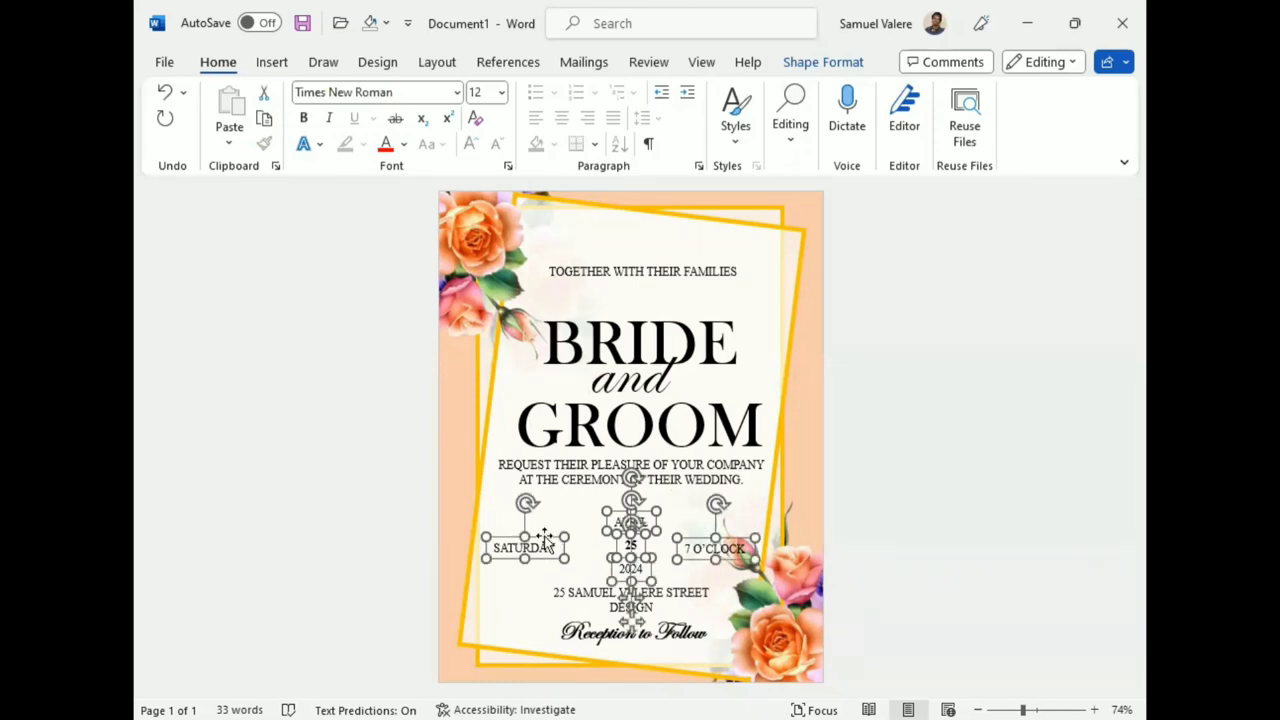
{"action": "left_click_drag", "start_coordinate": [545, 537], "coordinate": [549, 519]}
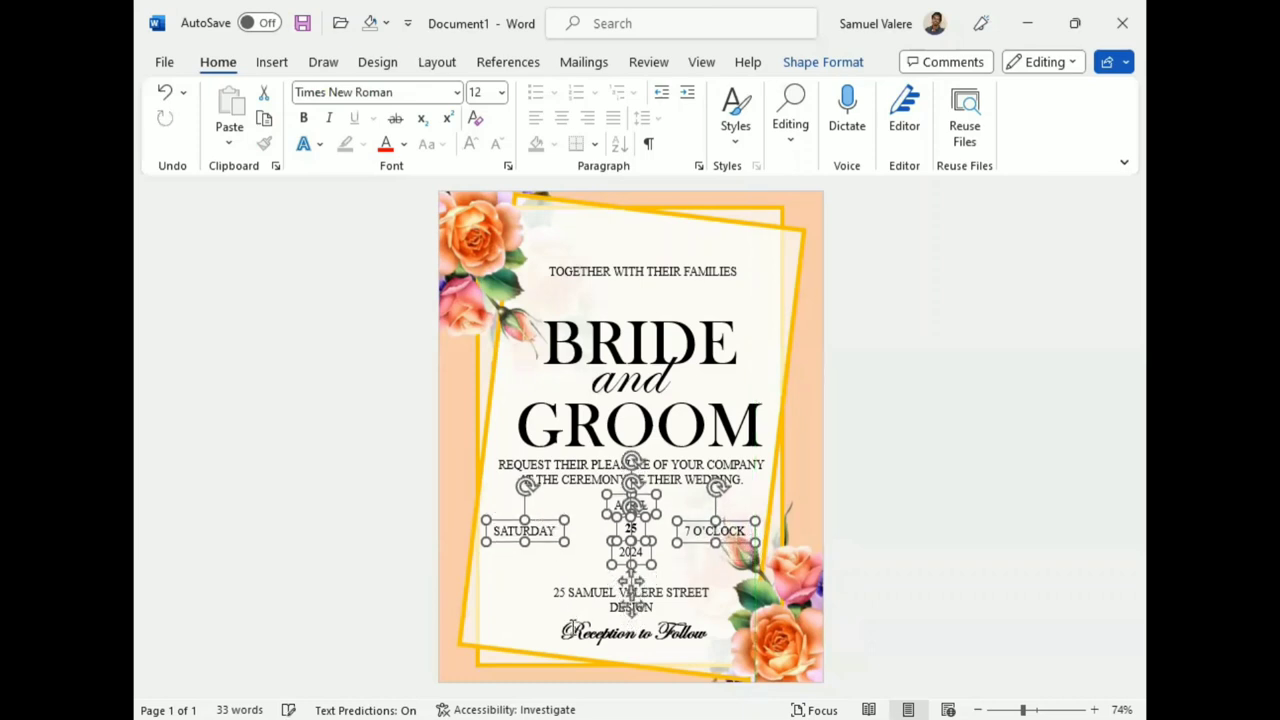
Move the address and Reception to Follow boxes up together.
{"action": "left_click", "coordinate": [660, 638]}
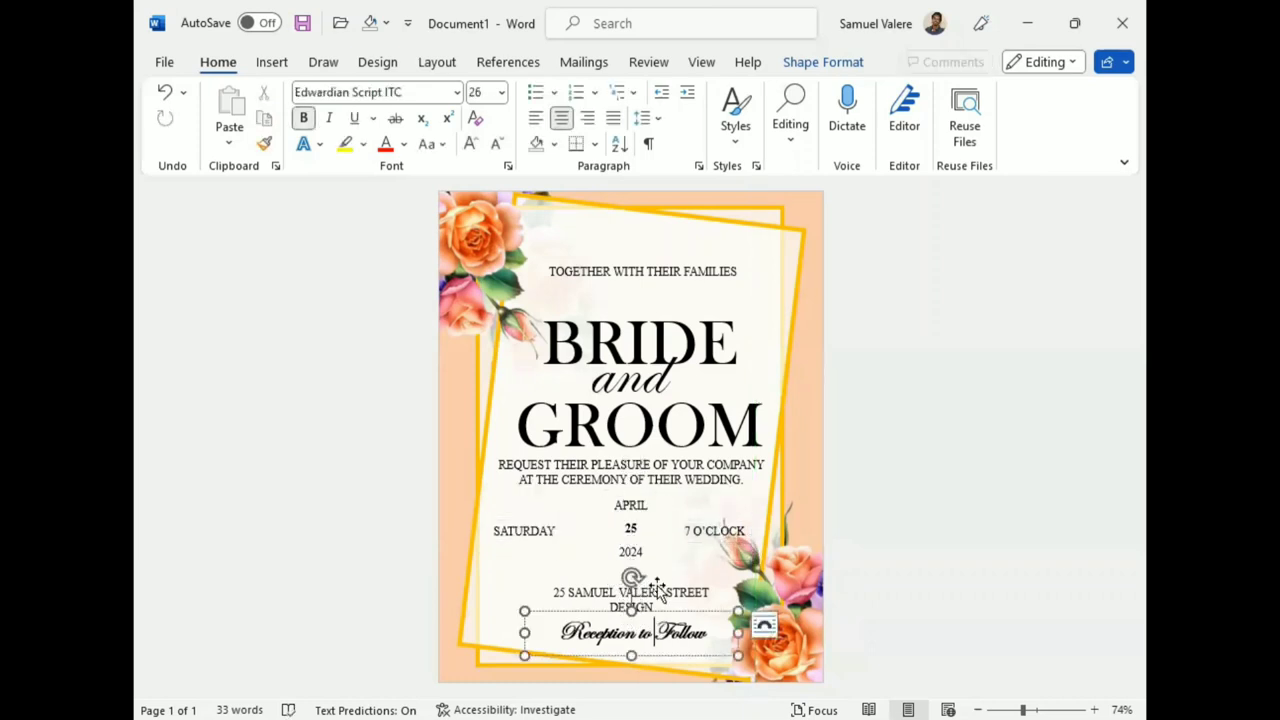
{"action": "left_click", "coordinate": [656, 585], "text": "shift"}
{"action": "left_click_drag", "start_coordinate": [656, 578], "coordinate": [654, 569]}
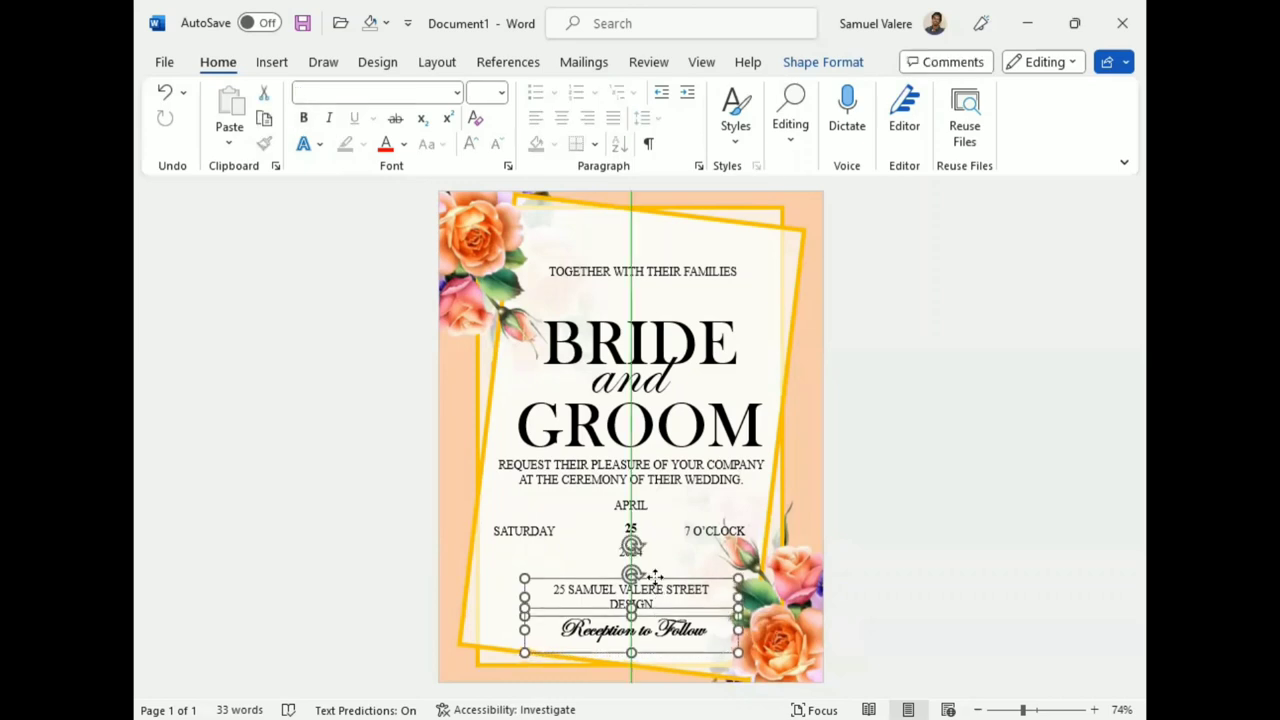
Select BRIDE, 'and' and GROOM together and shift the heading up slightly.
{"action": "left_click", "coordinate": [644, 276]}
{"action": "left_click", "coordinate": [610, 424]}
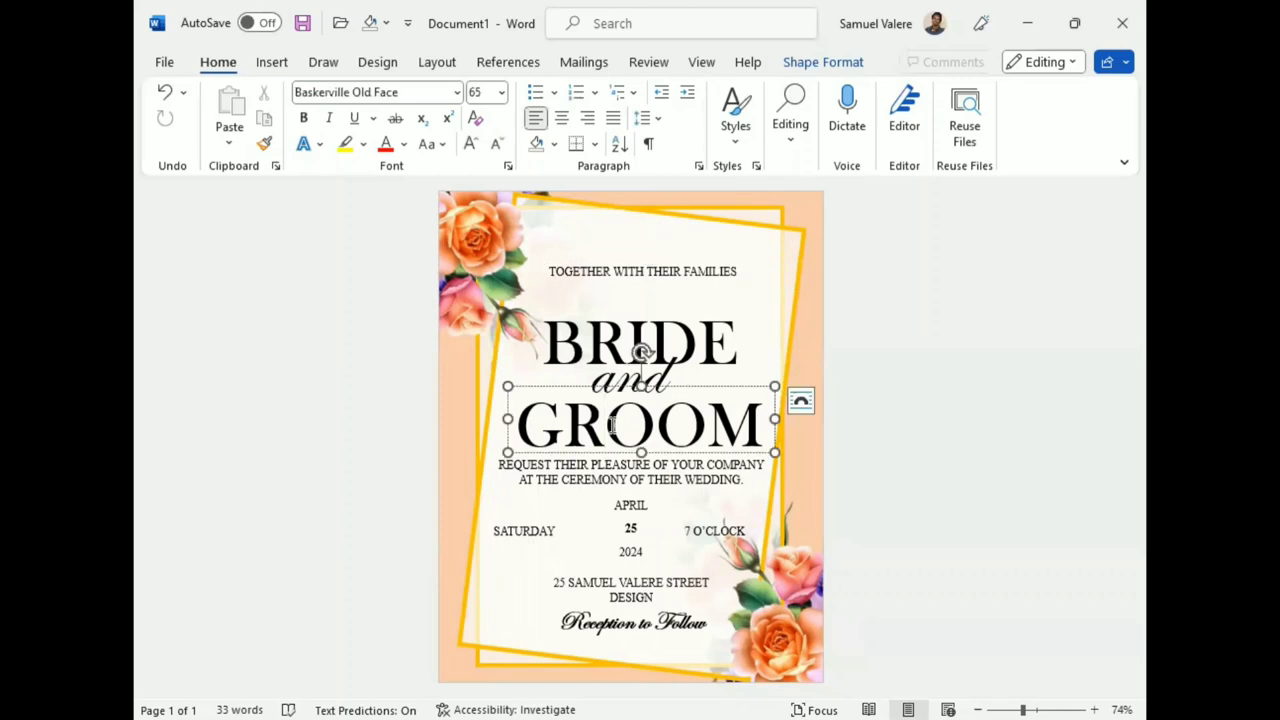
{"action": "left_click", "coordinate": [620, 366], "text": "shift"}
{"action": "left_click", "coordinate": [568, 340], "text": "shift"}
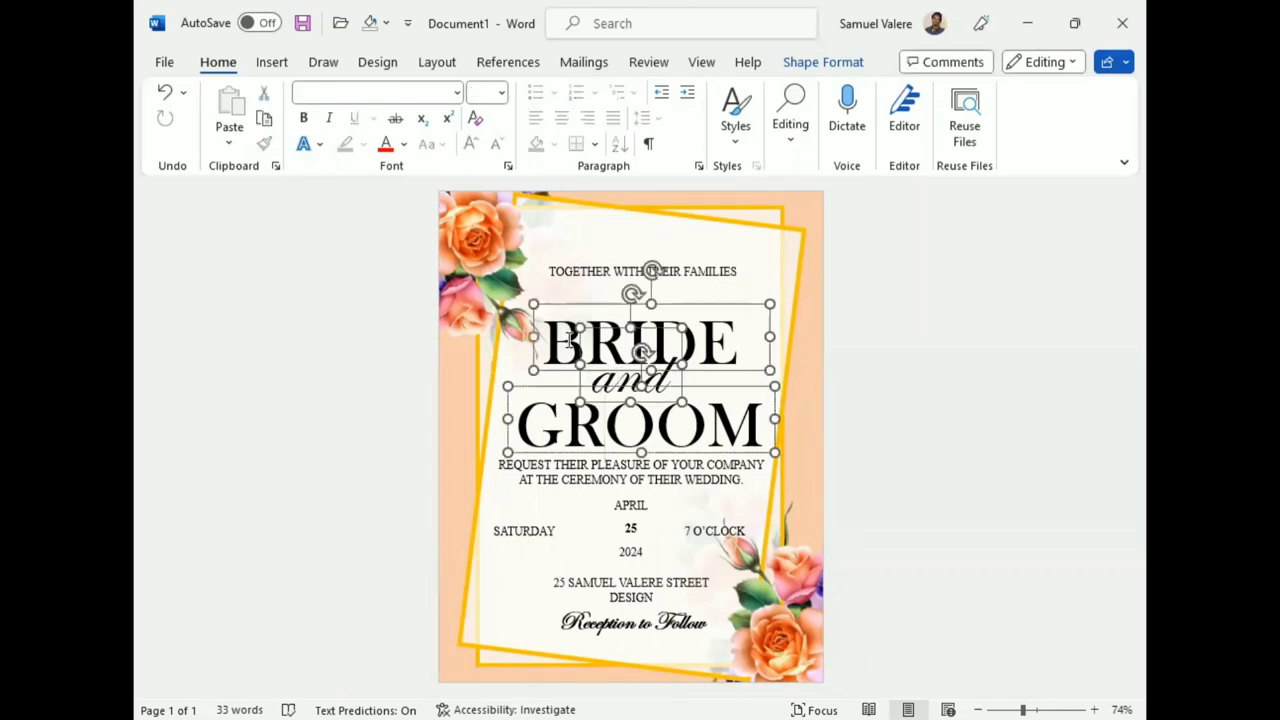
{"action": "left_click_drag", "start_coordinate": [620, 336], "coordinate": [623, 319]}
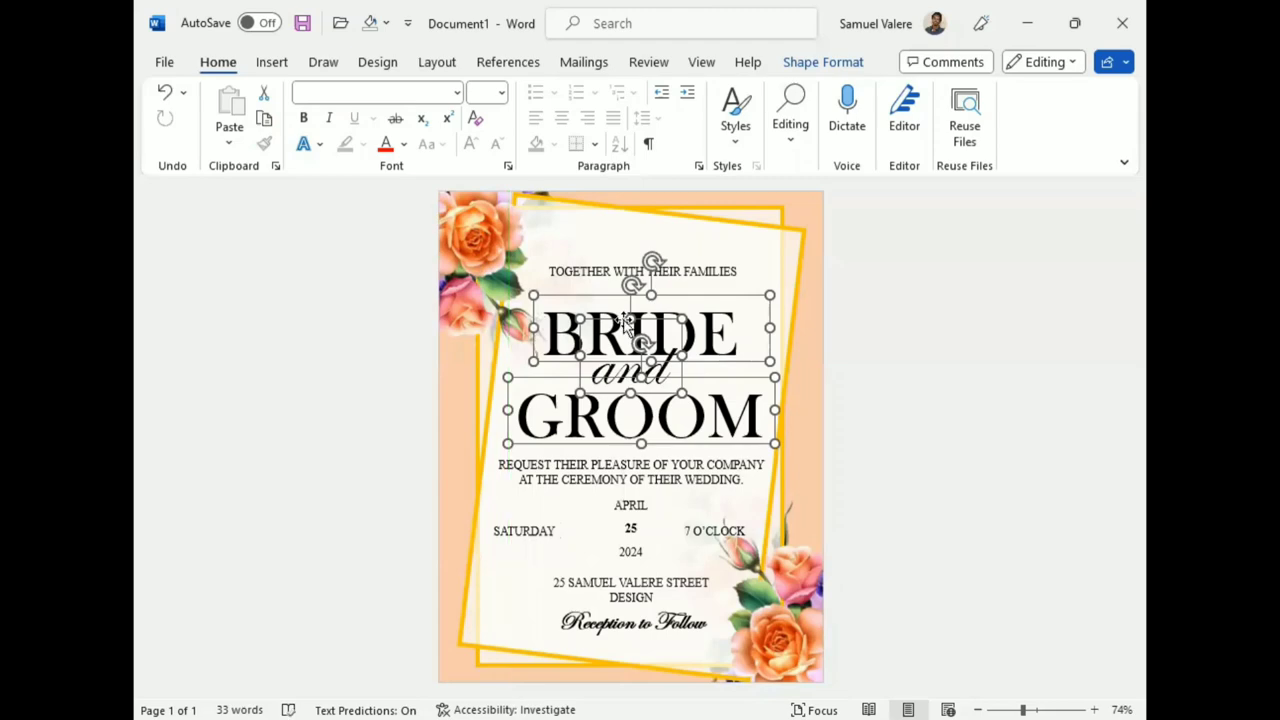